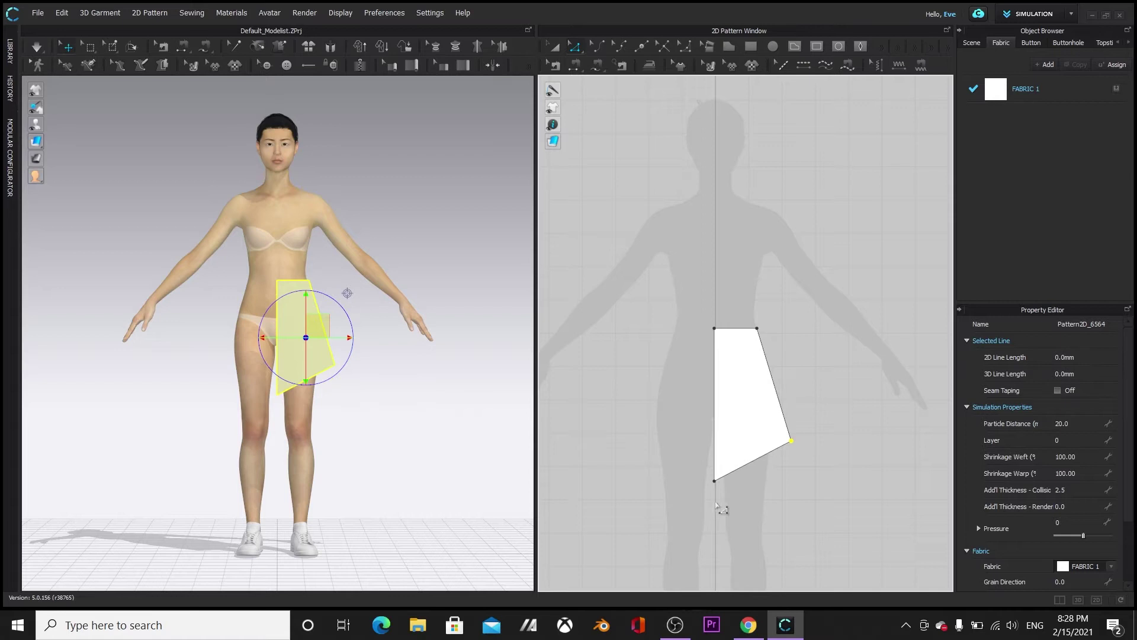
# Widen the half panel by moving its lower outer corner outward, and unfold it along the vertical centre edge
pyautogui.moveTo(791, 442); pyautogui.dragTo(812, 442)
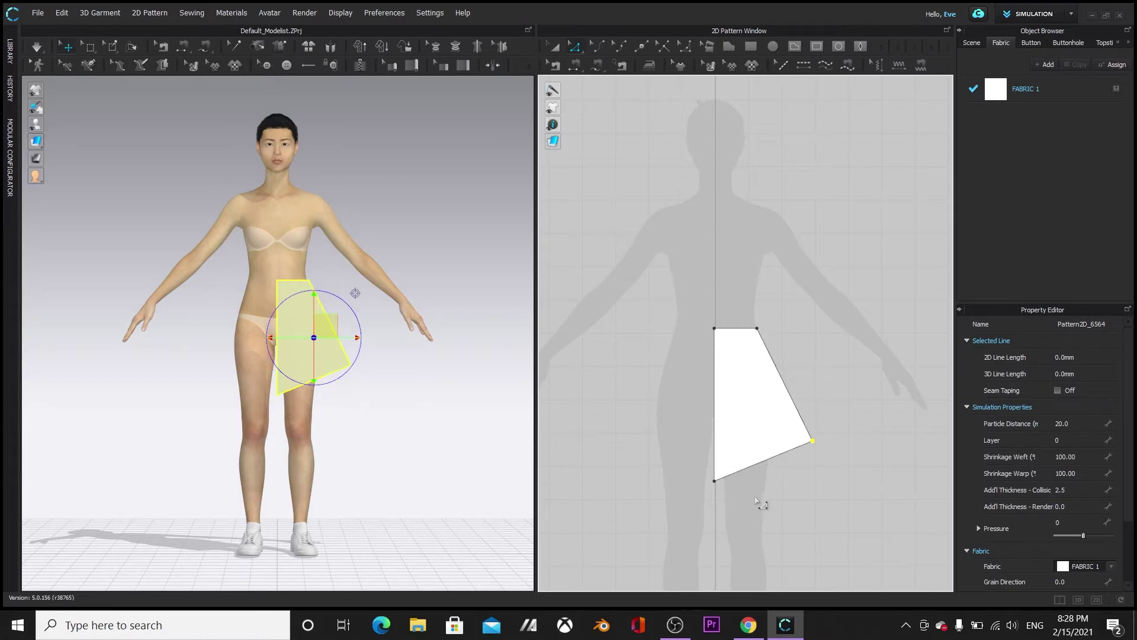
pyautogui.rightClick(717, 389)
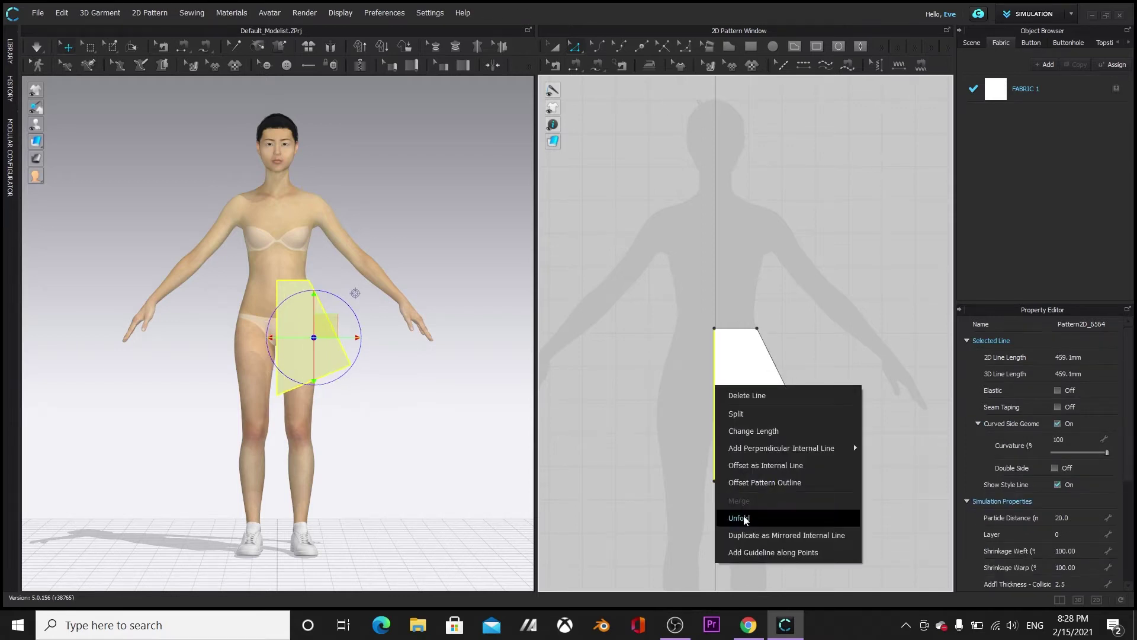
pyautogui.click(734, 517)
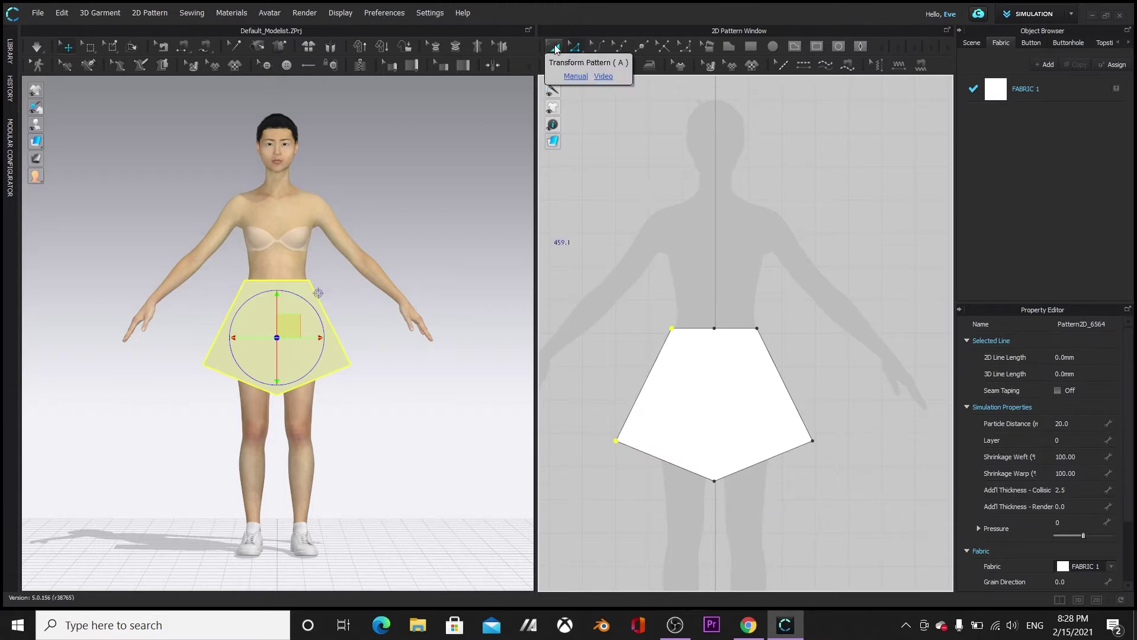
# Copy the unfolded skirt panel and paste the duplicate beside the original, about 657 mm away
pyautogui.click(556, 48)
pyautogui.click(706, 376)
pyautogui.rightClick(705, 376)
pyautogui.click(735, 65)
pyautogui.rightClick(718, 374)
pyautogui.click(770, 85)
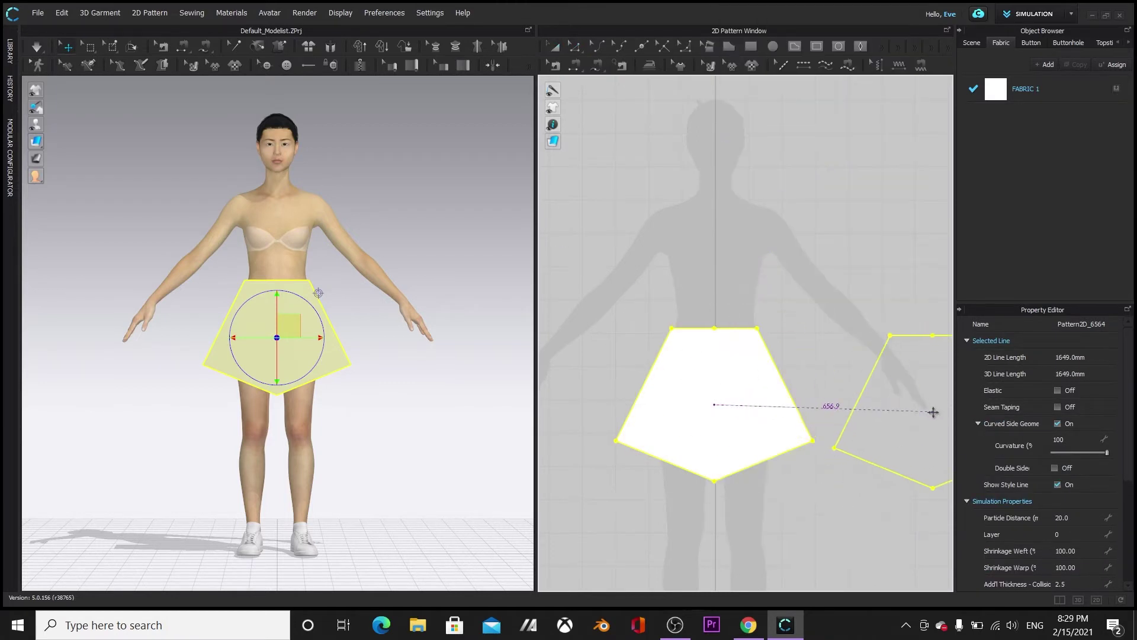
pyautogui.click(933, 413)
# Position the duplicate panel behind the avatar's hips and the original panel in front of them
pyautogui.rightClick(428, 347)
pyautogui.click(465, 270)
pyautogui.moveTo(440, 334); pyautogui.dragTo(274, 324)
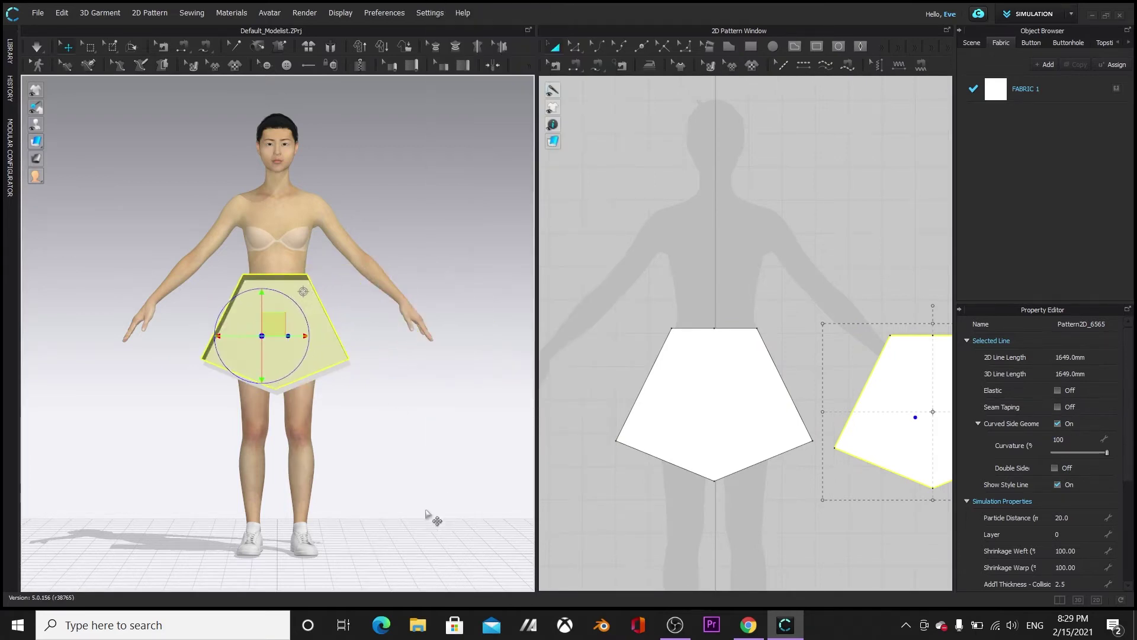
pyautogui.moveTo(417, 508); pyautogui.dragTo(259, 490, button='right')
pyautogui.moveTo(259, 490); pyautogui.dragTo(193, 490, button='middle')
pyautogui.moveTo(278, 323); pyautogui.dragTo(364, 323)
pyautogui.moveTo(286, 344); pyautogui.dragTo(301, 345)
pyautogui.moveTo(112, 431); pyautogui.dragTo(244, 461, button='right')
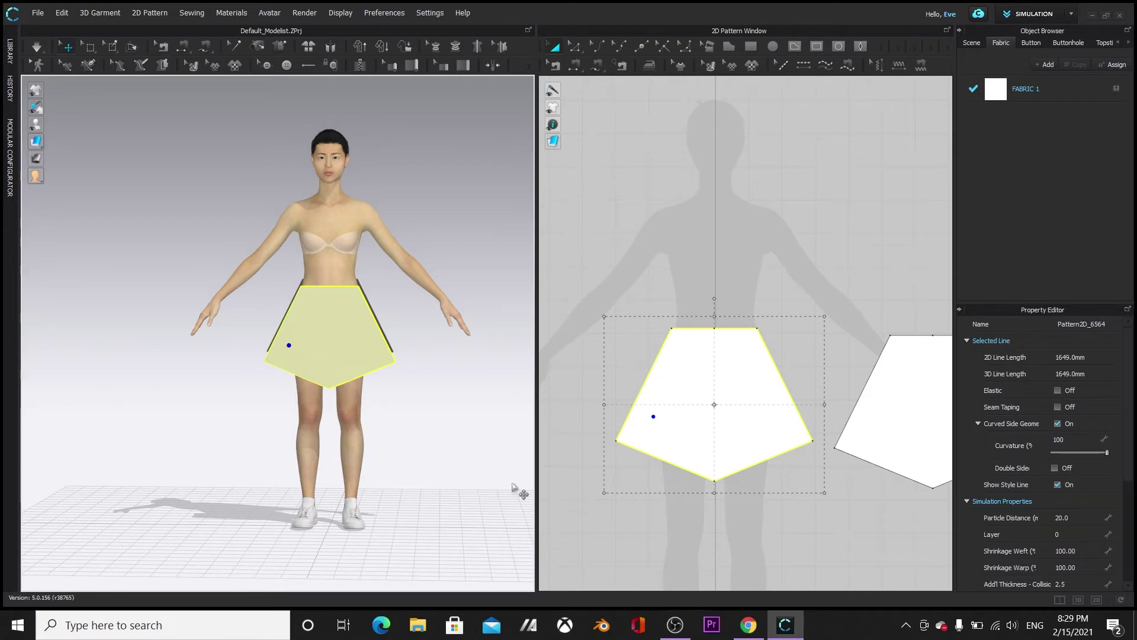
# Paste another copy of the front panel below it in the pattern layout, and move its 3D piece beside the avatar
pyautogui.scroll(-2, 696, 472)
pyautogui.moveTo(724, 519); pyautogui.dragTo(705, 427, button='middle')
pyautogui.rightClick(673, 357)
pyautogui.click(703, 61)
pyautogui.rightClick(677, 349)
pyautogui.click(699, 64)
pyautogui.hotkey('ctrl', 'v')
pyautogui.click(711, 507)
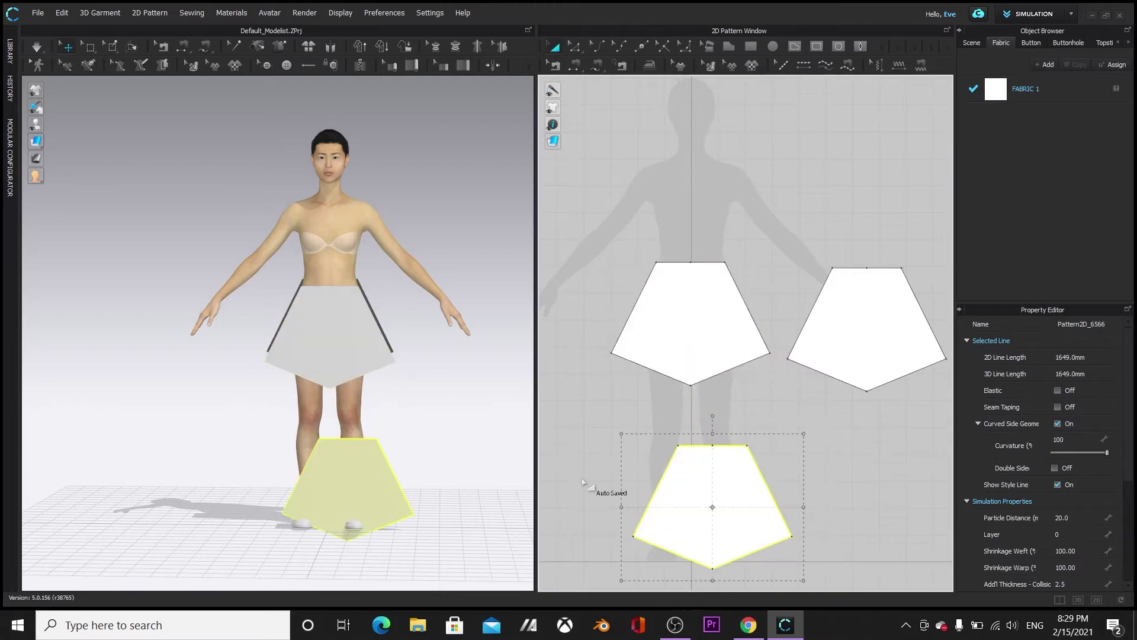
pyautogui.moveTo(377, 478); pyautogui.dragTo(502, 387)
# Shrink the lower copy in height and width to an outline length of about 1271 mm, and move its 3D piece near the avatar's hand
pyautogui.scroll(-2, 642, 441)
pyautogui.scroll(2, 642, 445)
pyautogui.moveTo(912, 504); pyautogui.dragTo(912, 424, button='middle')
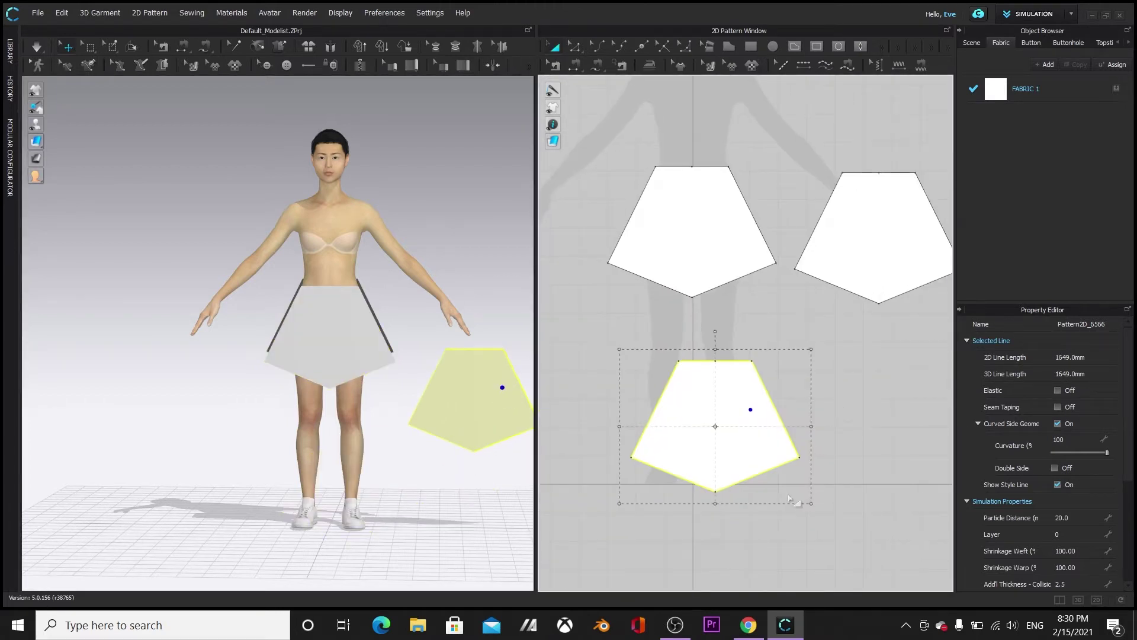
pyautogui.moveTo(719, 499); pyautogui.dragTo(715, 464)
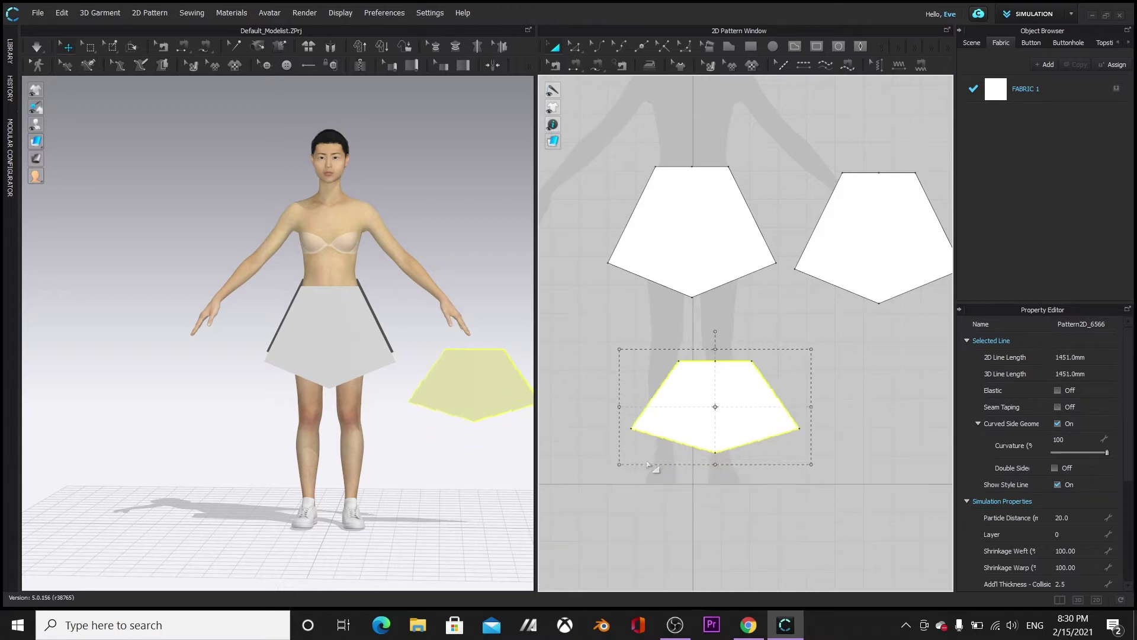
pyautogui.moveTo(621, 408); pyautogui.dragTo(638, 407)
pyautogui.moveTo(810, 407); pyautogui.dragTo(799, 407)
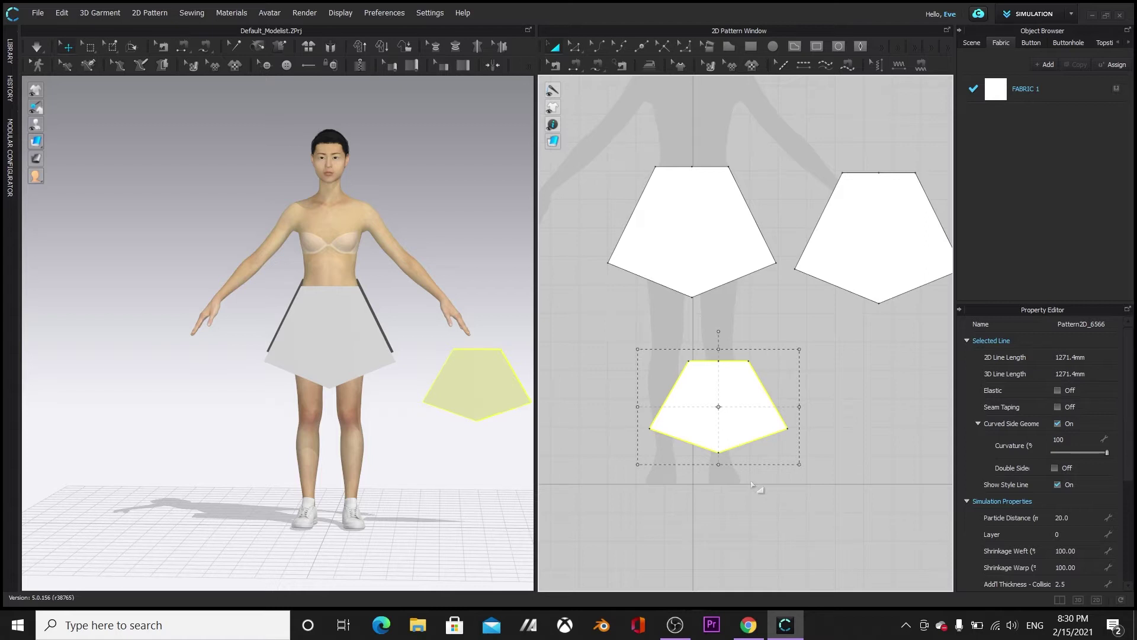
pyautogui.moveTo(461, 392); pyautogui.dragTo(437, 382)
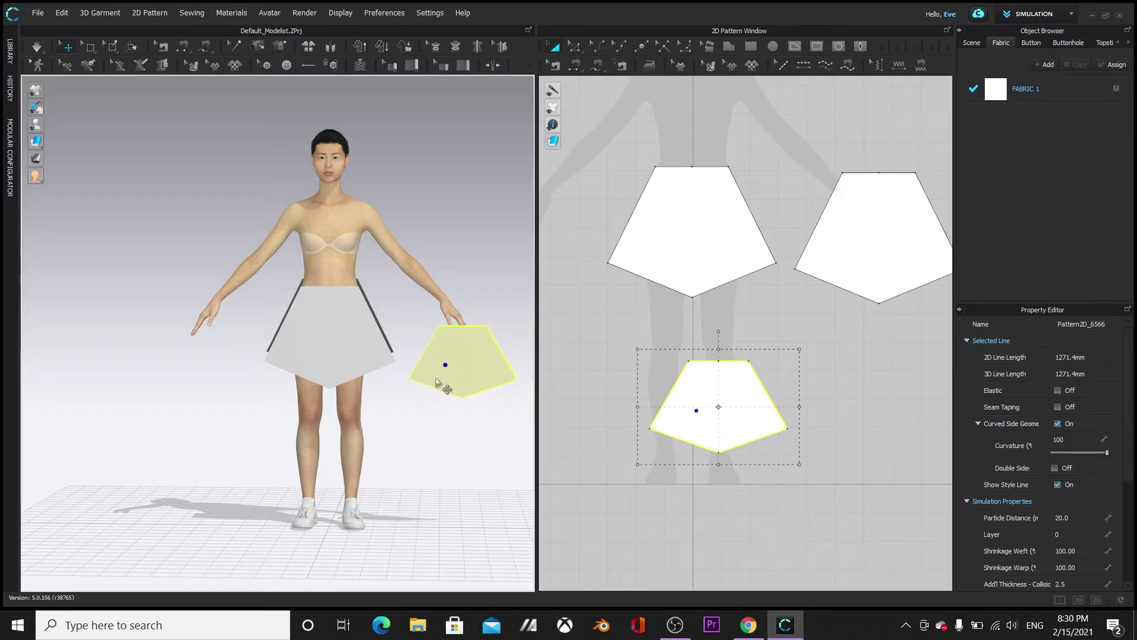
# Delete the middle point on the waist edge of all three panels
pyautogui.press('z')
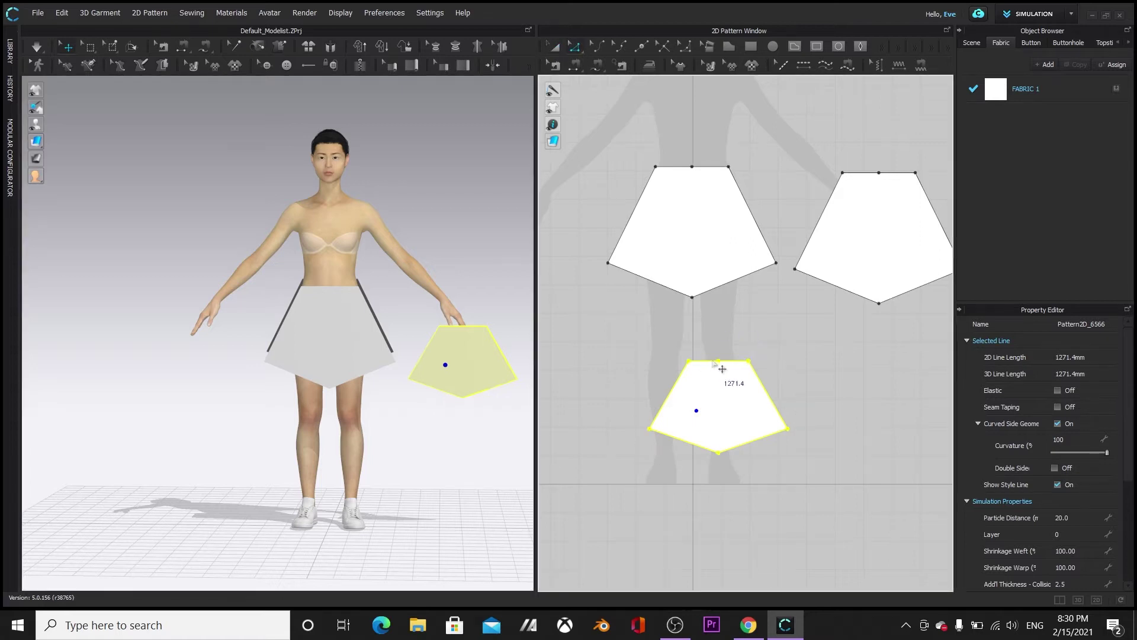
pyautogui.rightClick(718, 363)
pyautogui.click(749, 377)
pyautogui.click(693, 168)
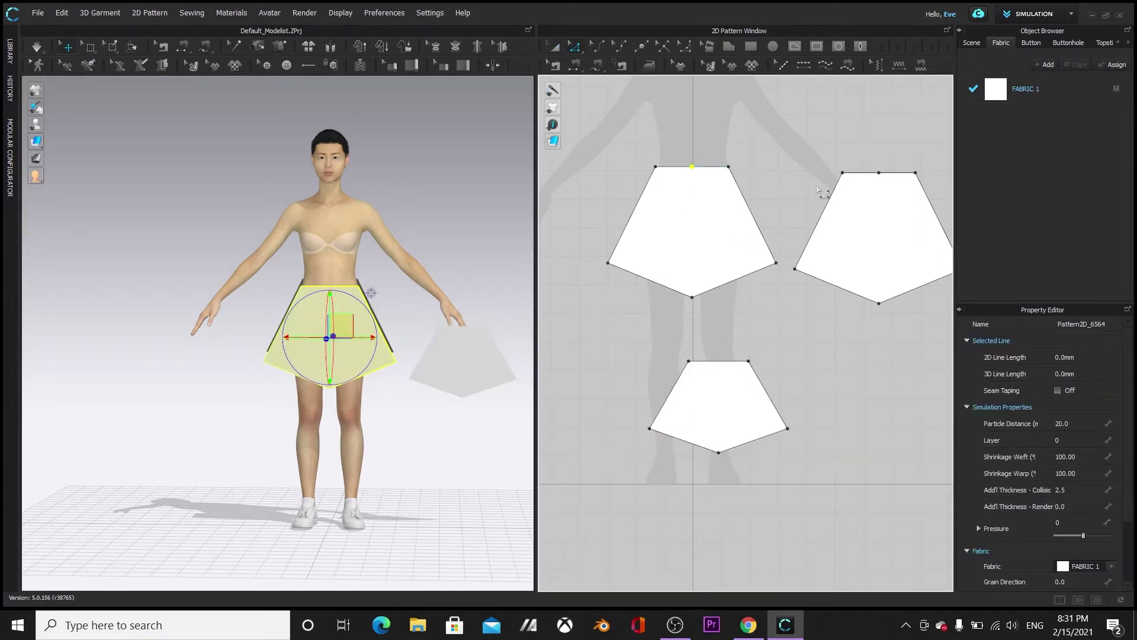
pyautogui.keyDown('shift'); pyautogui.click(878, 174); pyautogui.keyUp('shift')
pyautogui.click(806, 430)
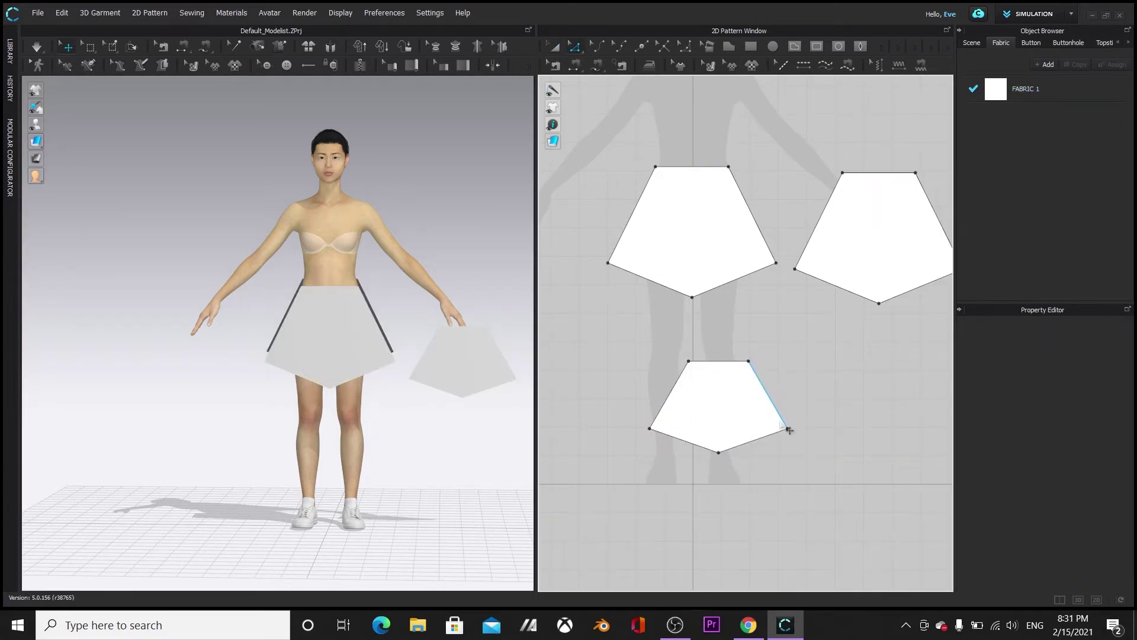
# Add a point near each end of the front panel's waist edge
pyautogui.scroll(1, 792, 415)
pyautogui.moveTo(793, 413); pyautogui.dragTo(785, 502, button='middle')
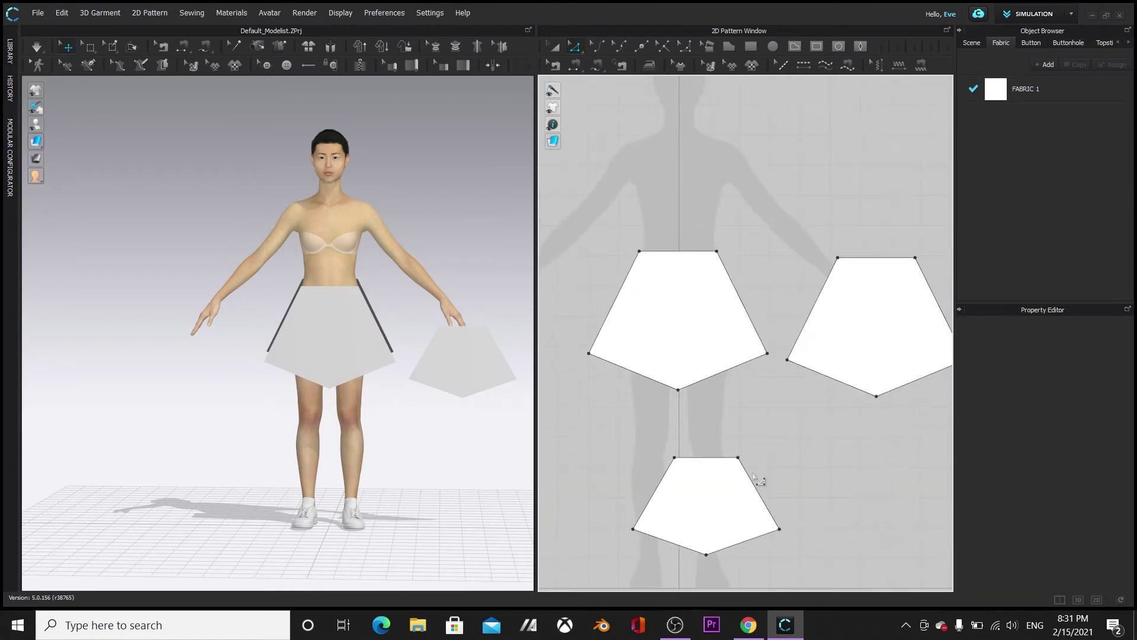
pyautogui.click(678, 251)
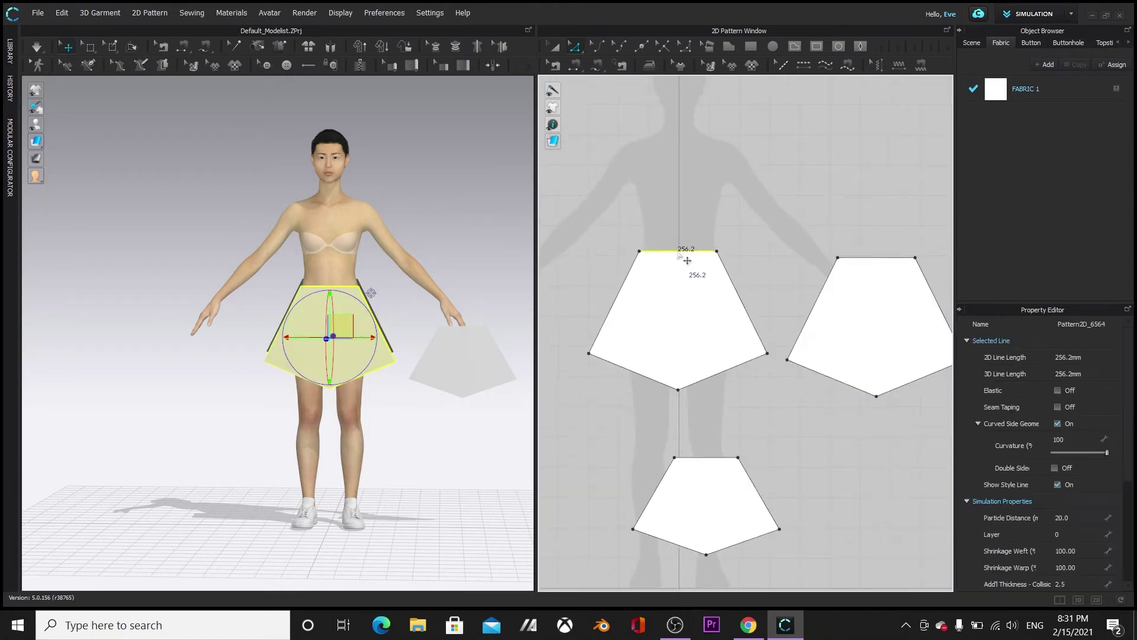
pyautogui.click(712, 457)
pyautogui.click(754, 406)
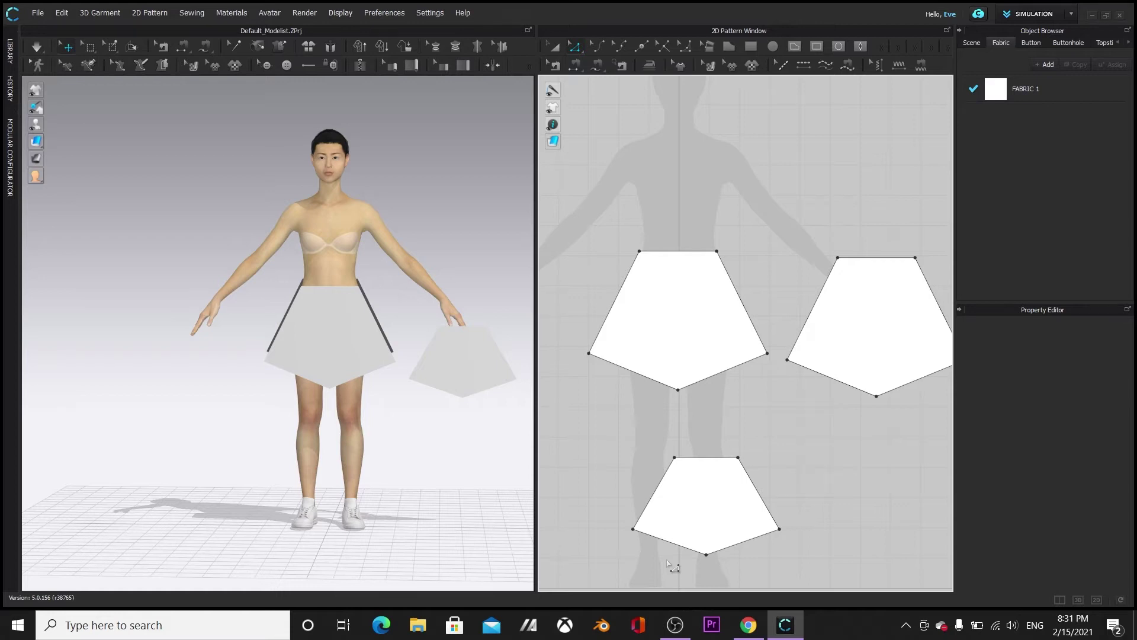
pyautogui.click(641, 46)
pyautogui.click(646, 252)
pyautogui.click(710, 251)
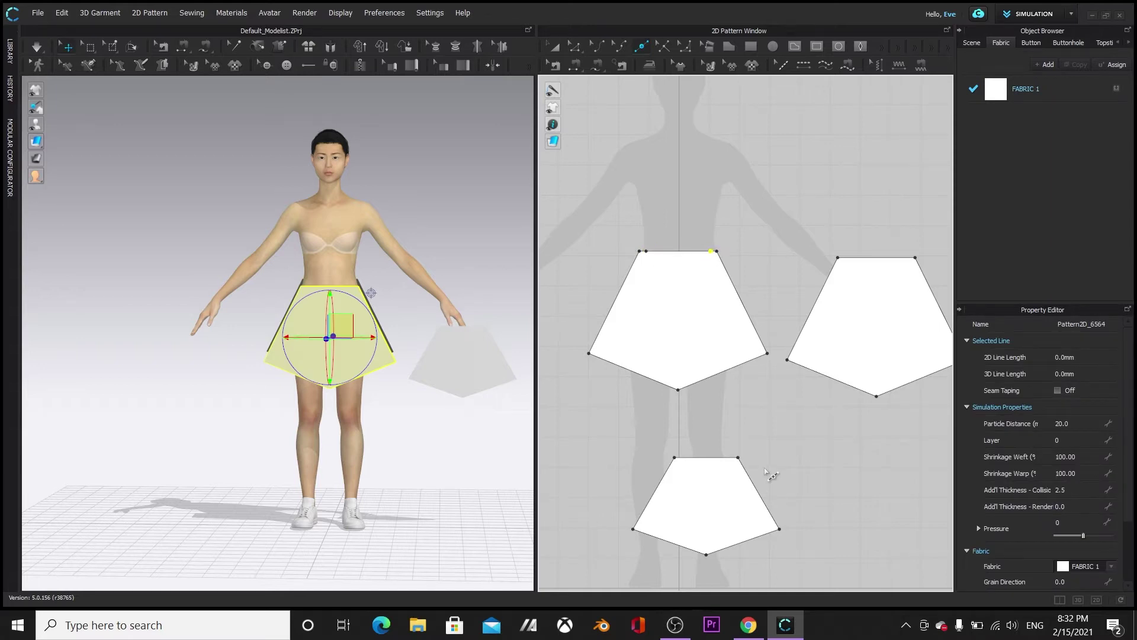
pyautogui.scroll(-2, 764, 477)
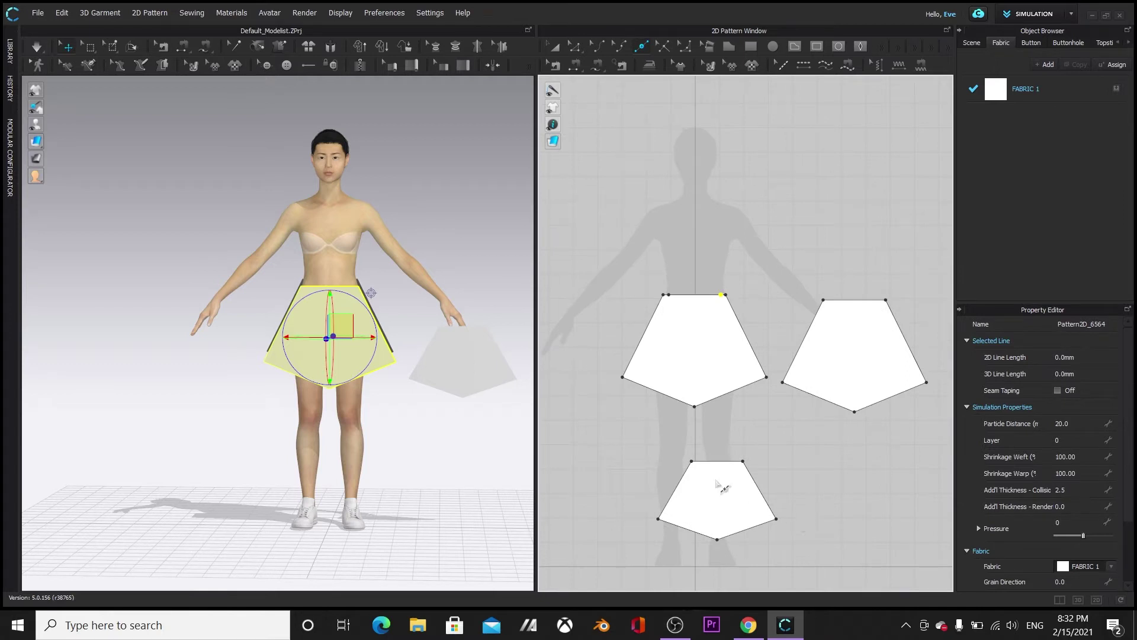
# Copy the small lower panel and paste the duplicate beside it, below the back panel
pyautogui.click(553, 46)
pyautogui.rightClick(715, 482)
pyautogui.click(781, 64)
pyautogui.rightClick(748, 498)
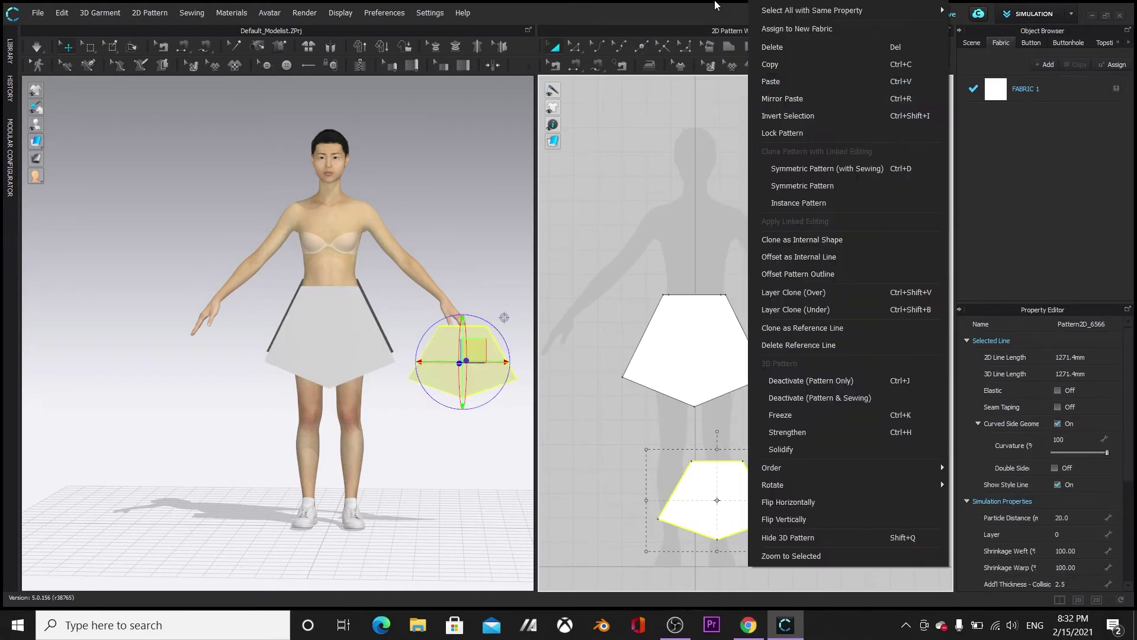
pyautogui.click(791, 81)
pyautogui.click(879, 502)
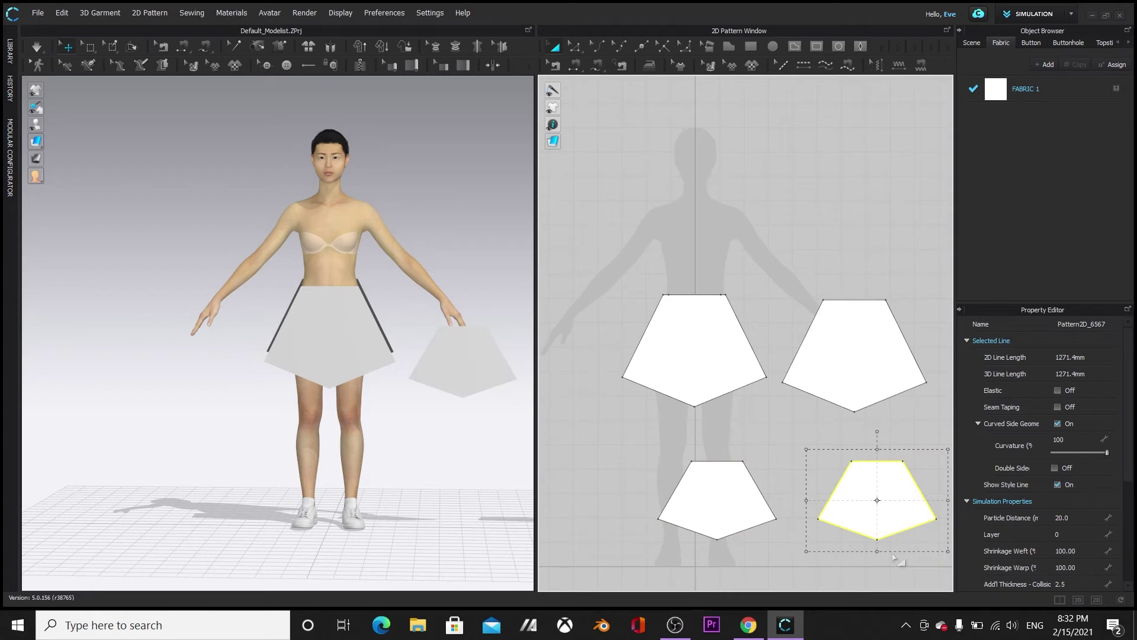
# Turn the pointed hem of the duplicated small panel into a smooth curve
pyautogui.click(876, 543)
pyautogui.press('z')
pyautogui.rightClick(875, 540)
pyautogui.click(936, 614)
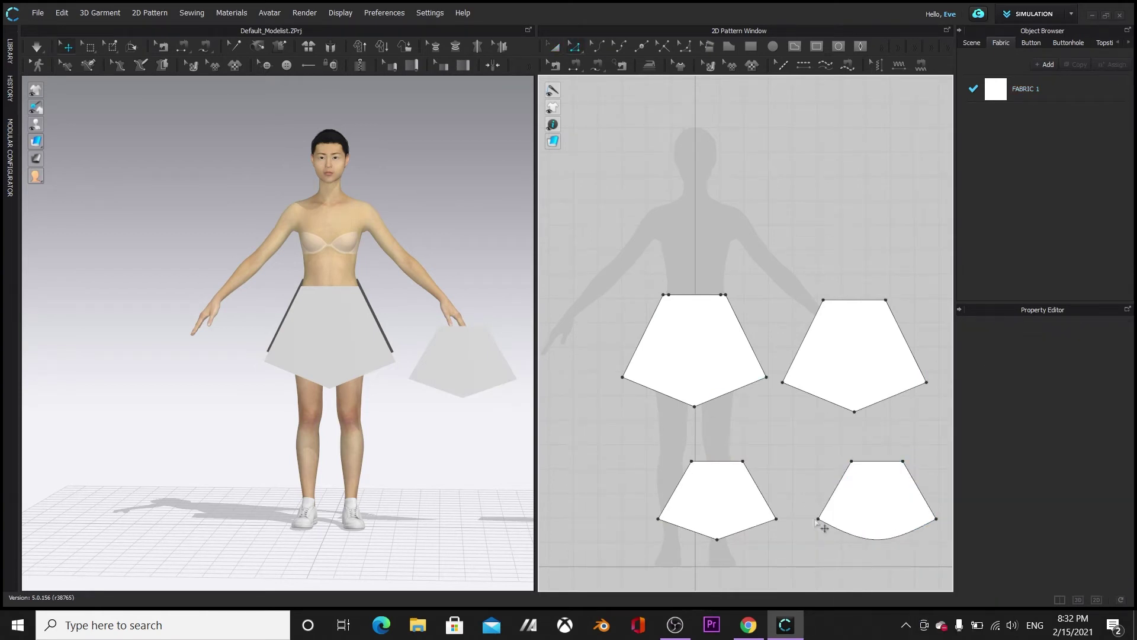
# Narrow the pointed small panel by moving both side corners inward and slightly upward into a pentagon
pyautogui.moveTo(816, 522); pyautogui.dragTo(709, 466, button='middle')
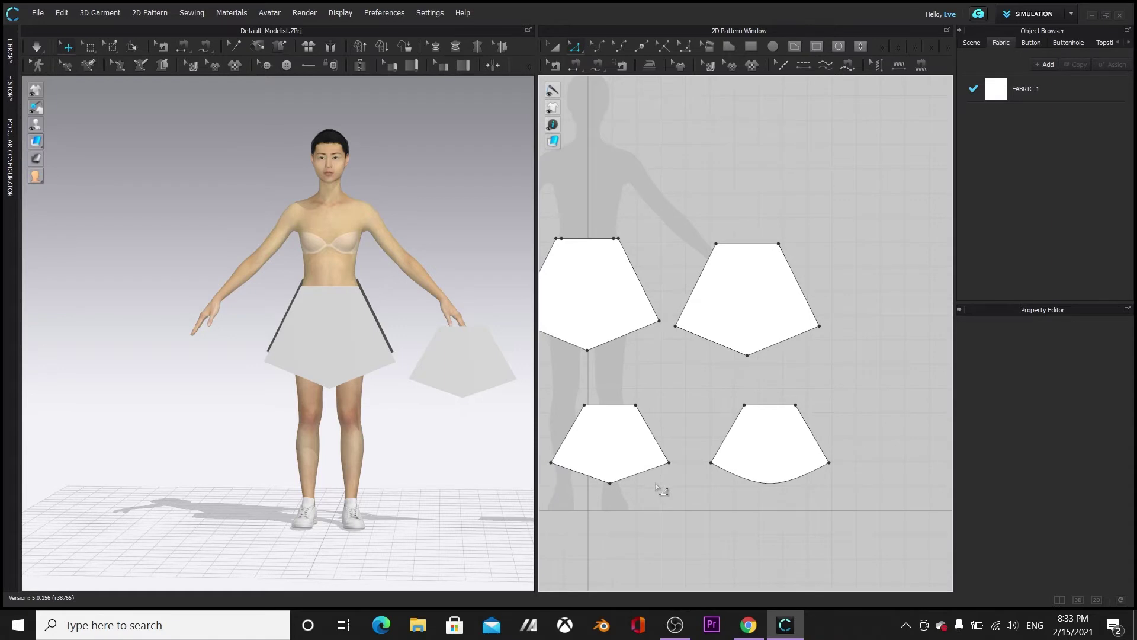
pyautogui.click(550, 463)
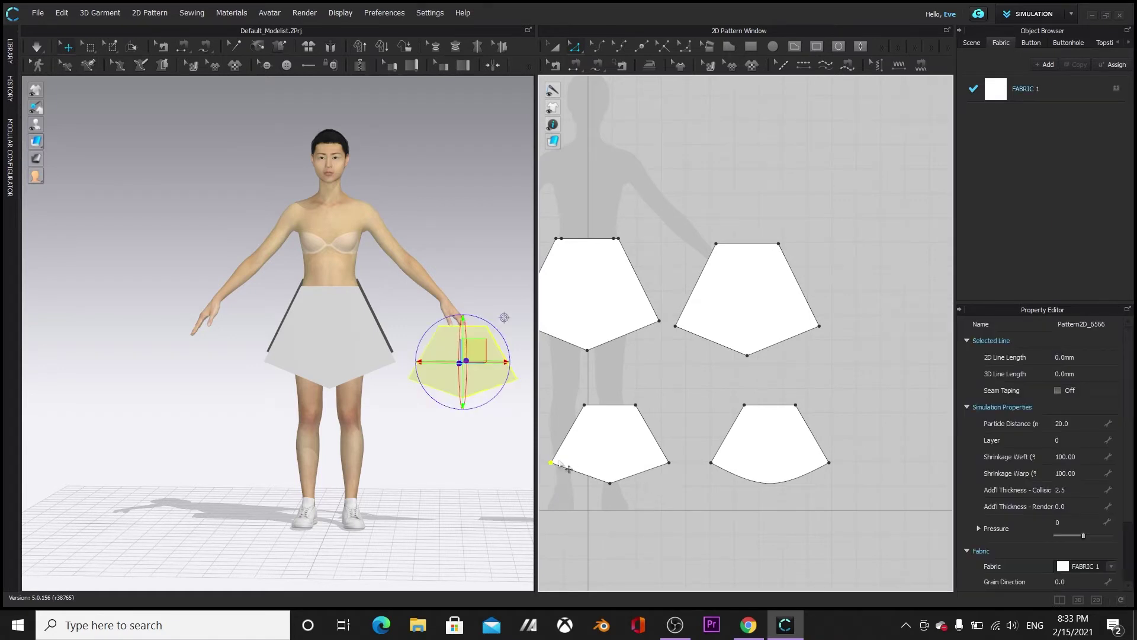
pyautogui.moveTo(678, 471); pyautogui.dragTo(673, 466)
pyautogui.click(655, 522)
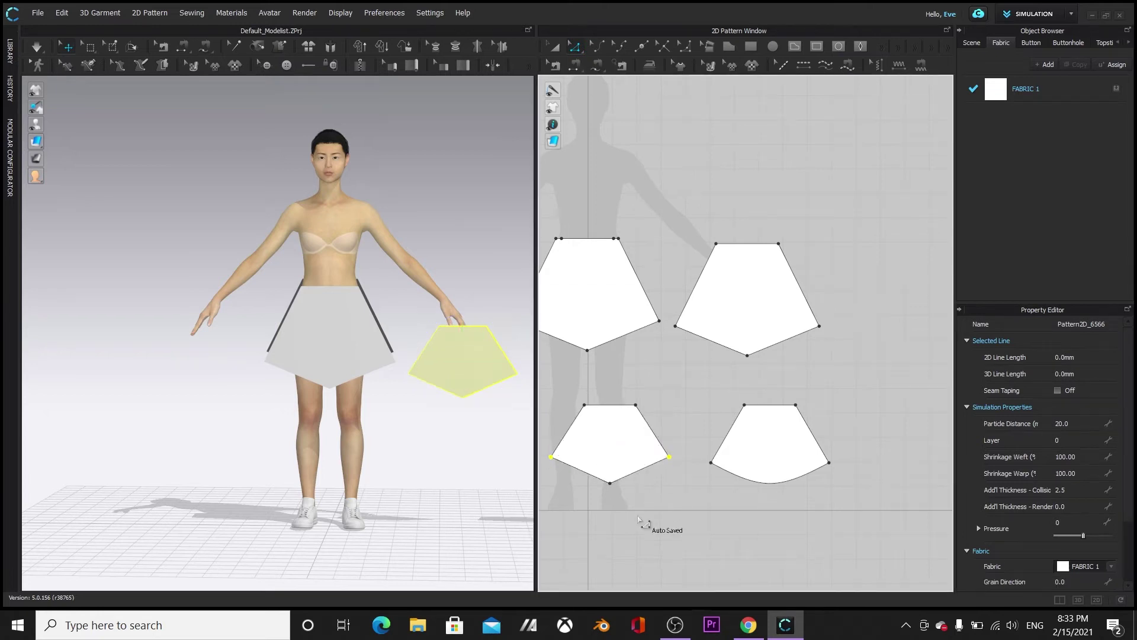
pyautogui.moveTo(551, 457)
pyautogui.mouseDown()
pyautogui.moveTo(573, 461)
pyautogui.moveTo(562, 453)
pyautogui.mouseUp()
pyautogui.click(669, 457)
pyautogui.moveTo(669, 456)
pyautogui.mouseDown()
pyautogui.moveTo(659, 454)
pyautogui.moveTo(667, 462)
pyautogui.mouseUp()
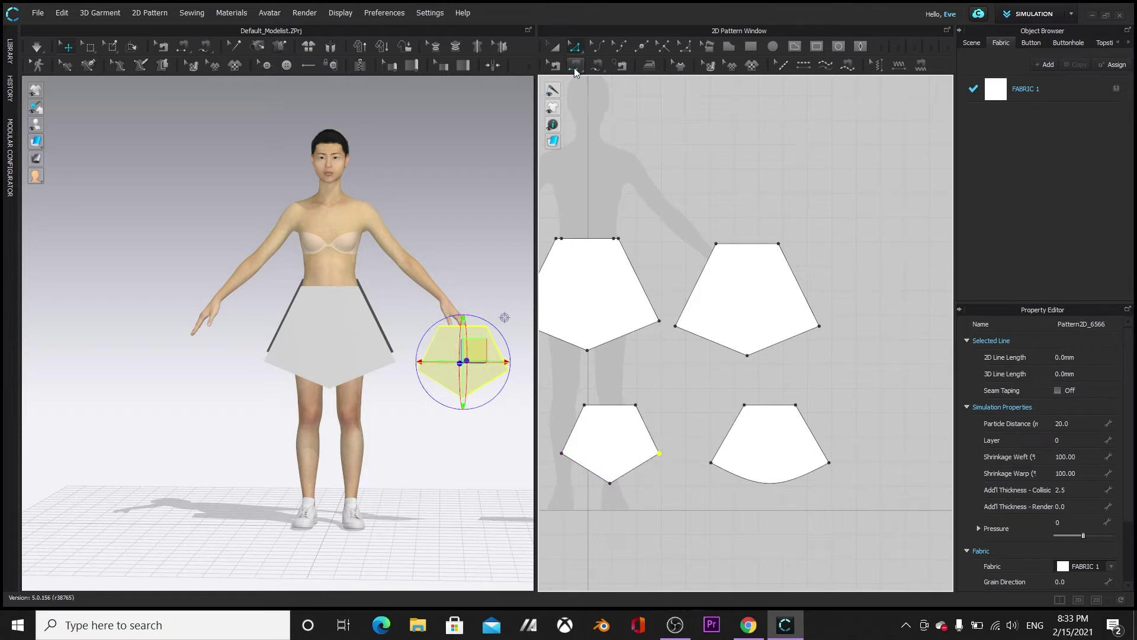
# Arrange the small curved and pentagonal panels in front of the avatar in 3D, with the pentagon below the front skirt panel
pyautogui.click(554, 46)
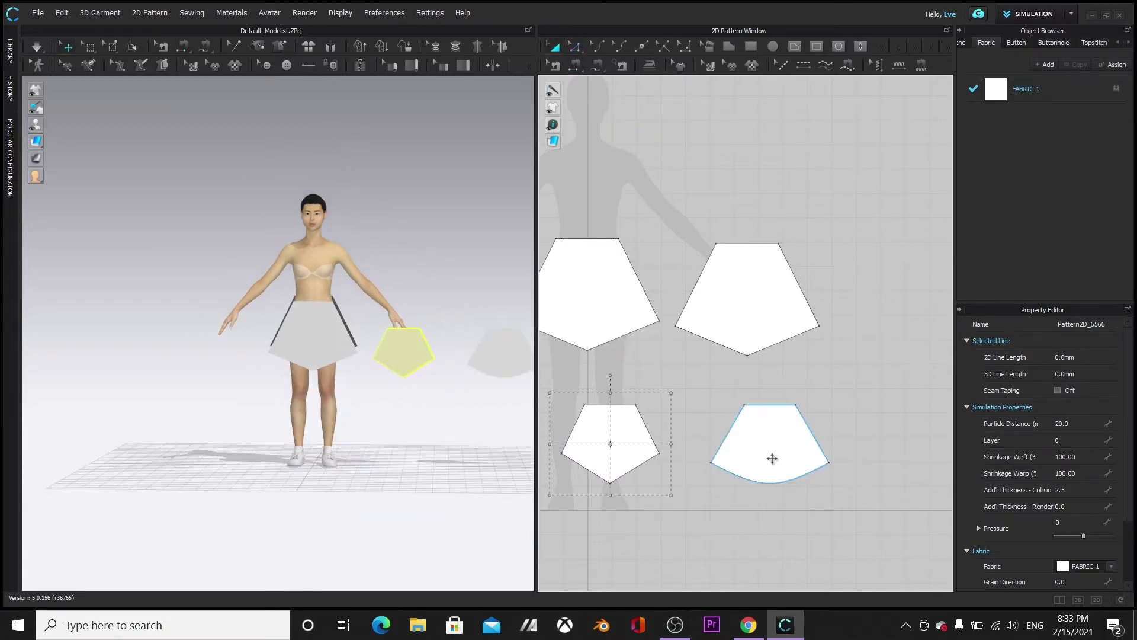
pyautogui.click(764, 439)
pyautogui.moveTo(504, 491); pyautogui.dragTo(364, 459, button='right')
pyautogui.moveTo(364, 460); pyautogui.dragTo(379, 514, button='middle')
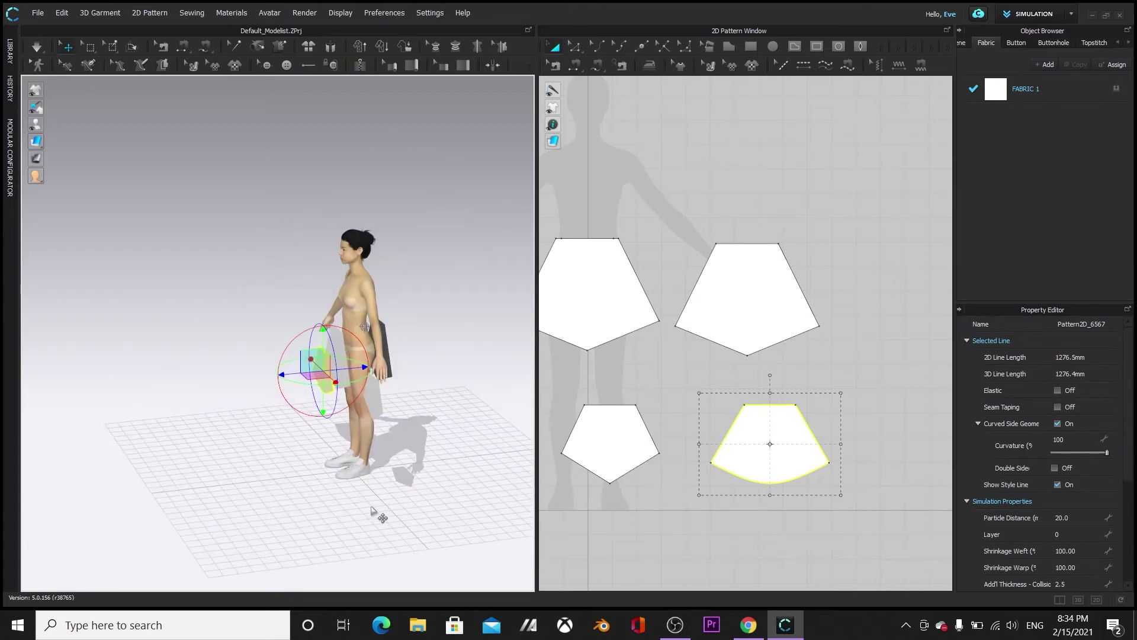
pyautogui.moveTo(312, 361); pyautogui.dragTo(297, 351)
pyautogui.moveTo(261, 462); pyautogui.dragTo(355, 436, button='right')
pyautogui.click(298, 417)
pyautogui.moveTo(298, 417); pyautogui.dragTo(299, 410)
pyautogui.moveTo(450, 459); pyautogui.dragTo(379, 479, button='right')
pyautogui.moveTo(414, 325); pyautogui.dragTo(411, 317)
pyautogui.moveTo(379, 392); pyautogui.dragTo(391, 342)
pyautogui.moveTo(216, 441); pyautogui.dragTo(305, 435, button='right')
pyautogui.moveTo(400, 313); pyautogui.dragTo(440, 303)
pyautogui.moveTo(388, 341); pyautogui.dragTo(440, 352)
pyautogui.moveTo(489, 437); pyautogui.dragTo(483, 395, button='right')
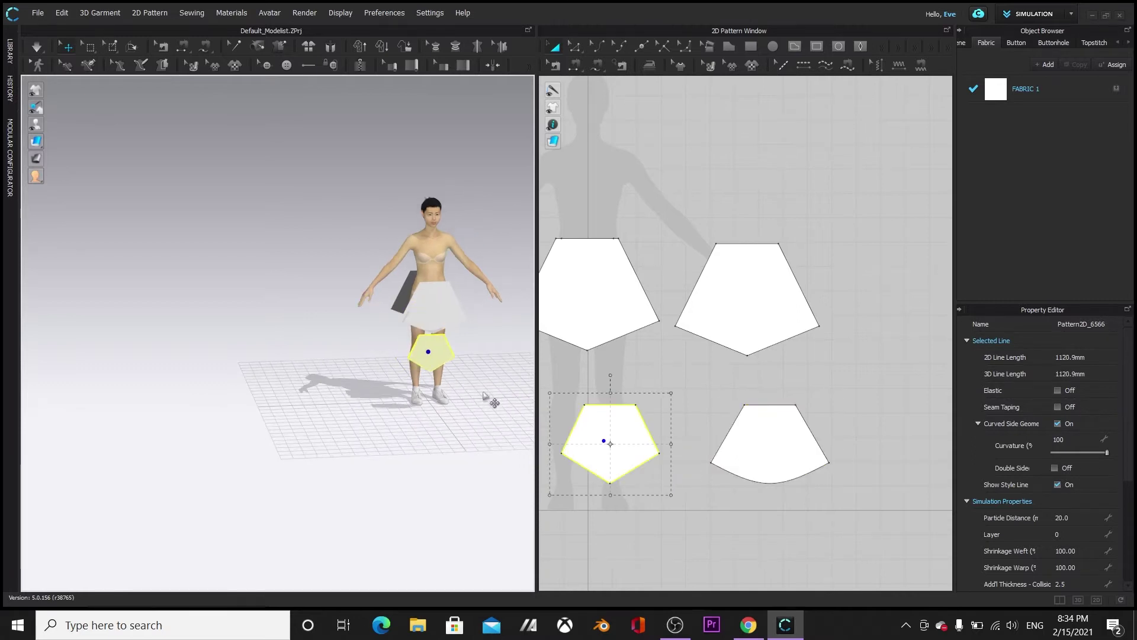
# Try to draw an internal line across the upper part of the small curved panel
pyautogui.scroll(2, 755, 399)
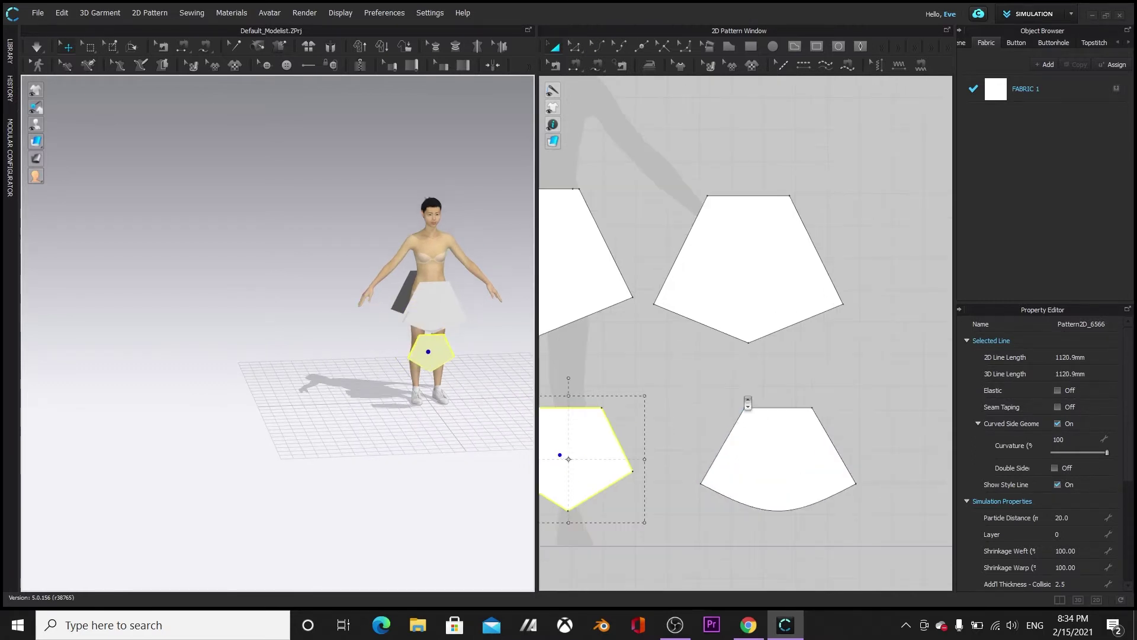
pyautogui.scroll(-3, 882, 177)
pyautogui.click(578, 48)
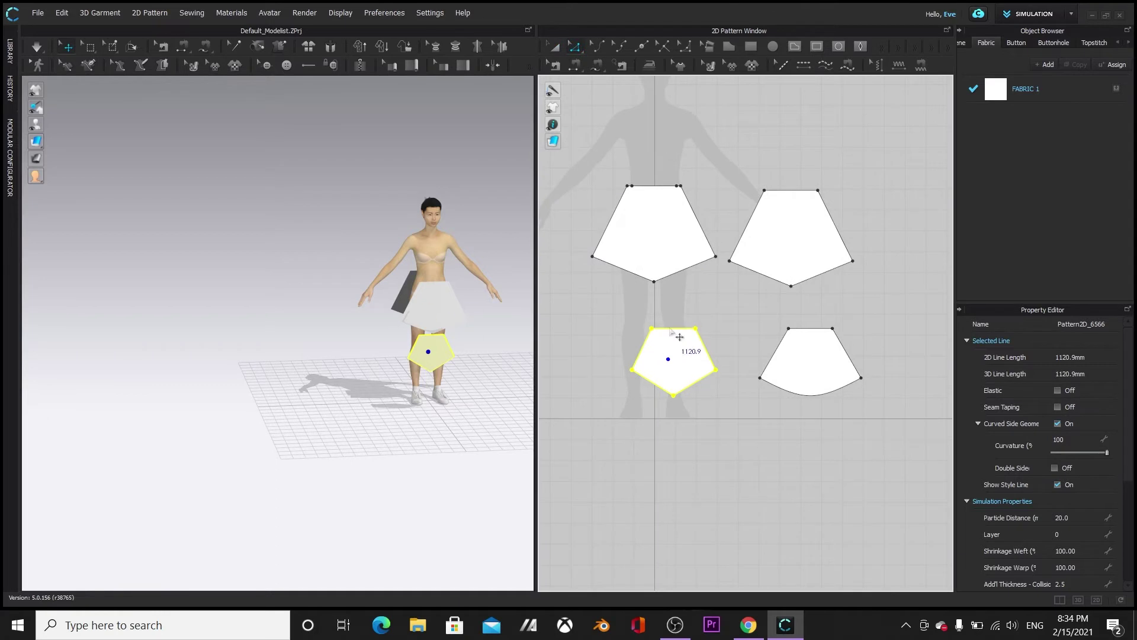
pyautogui.click(673, 329)
pyautogui.click(795, 47)
pyautogui.scroll(2, 840, 261)
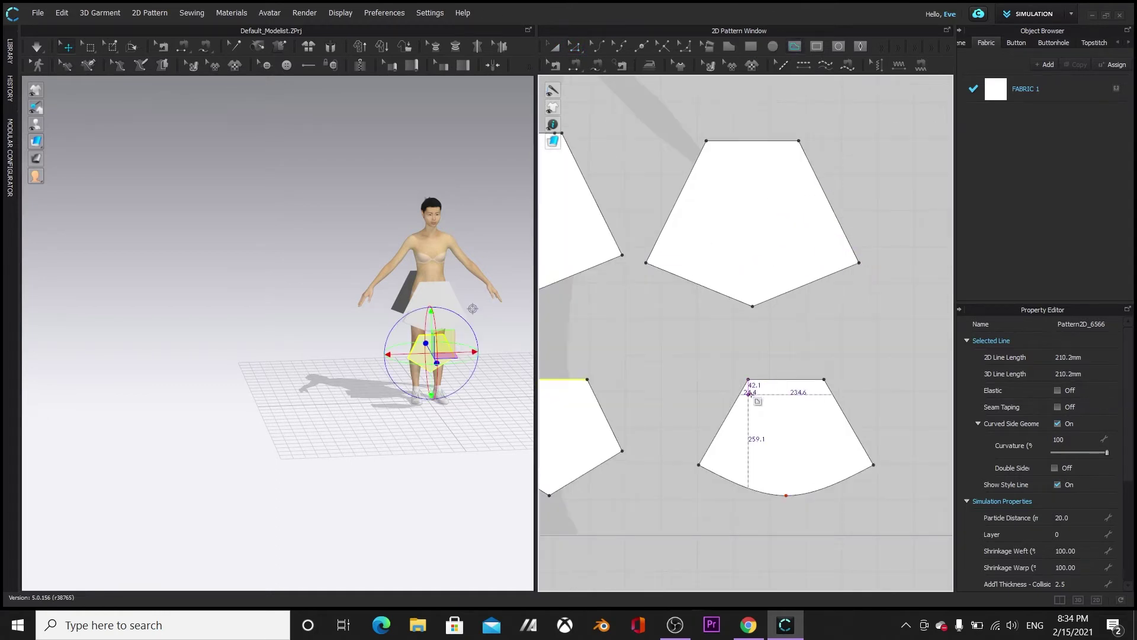
pyautogui.click(823, 380)
pyautogui.hotkey('ctrl', 'z')
# Draw an internal line just below the curved panel's waist edge from one side to the other, and undo it
pyautogui.scroll(5, 845, 448)
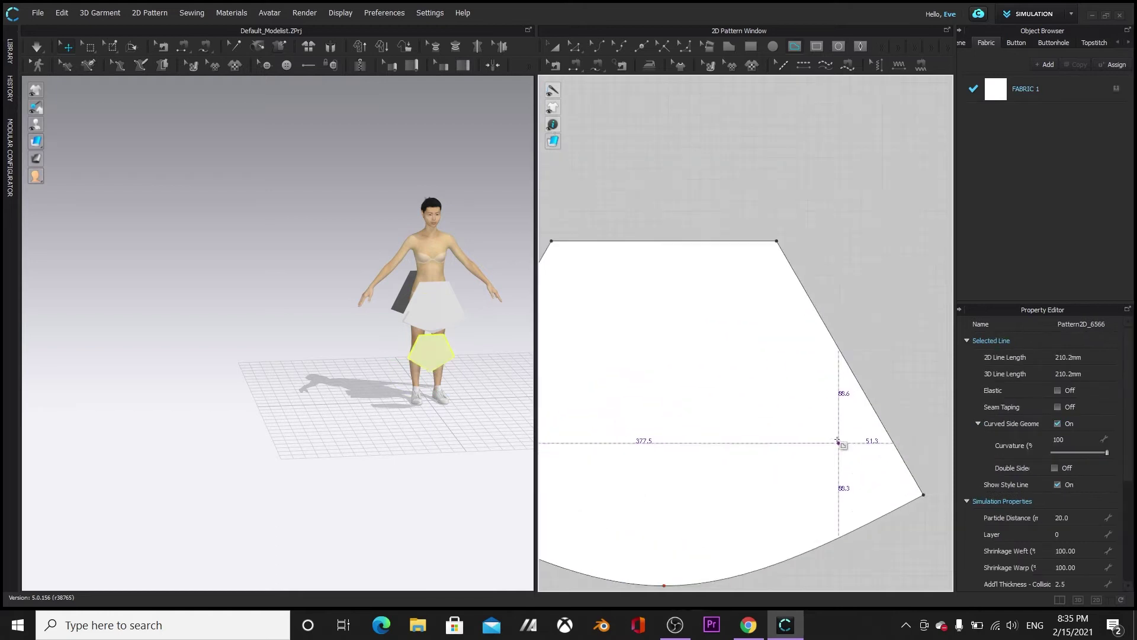
pyautogui.scroll(-2, 915, 249)
pyautogui.click(675, 251)
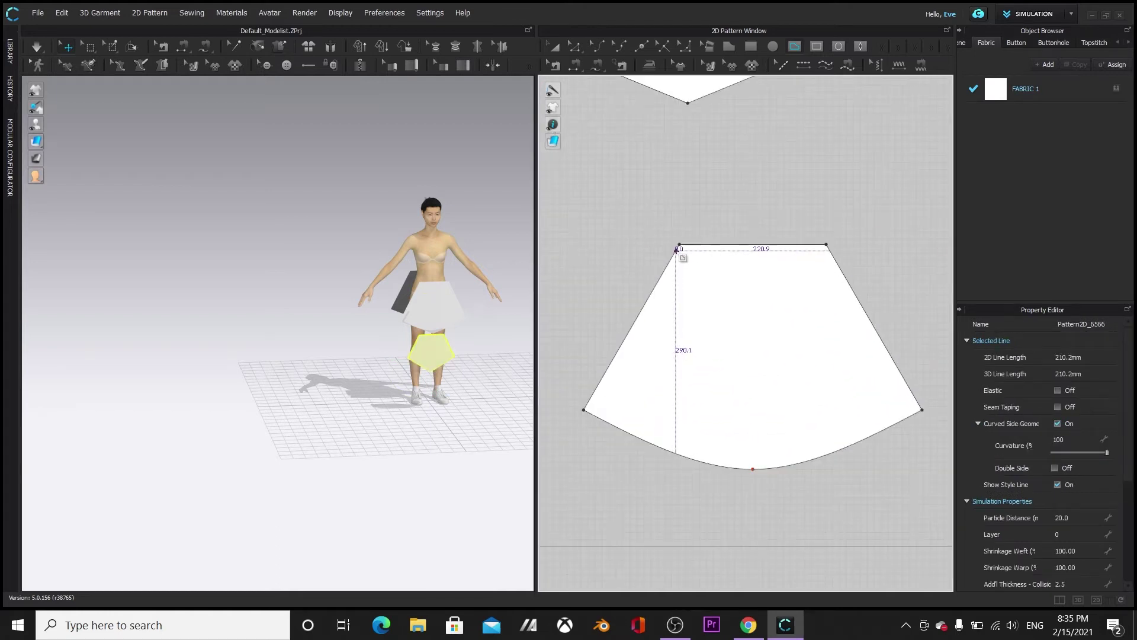
pyautogui.doubleClick(827, 249)
pyautogui.hotkey('ctrl', 'z')
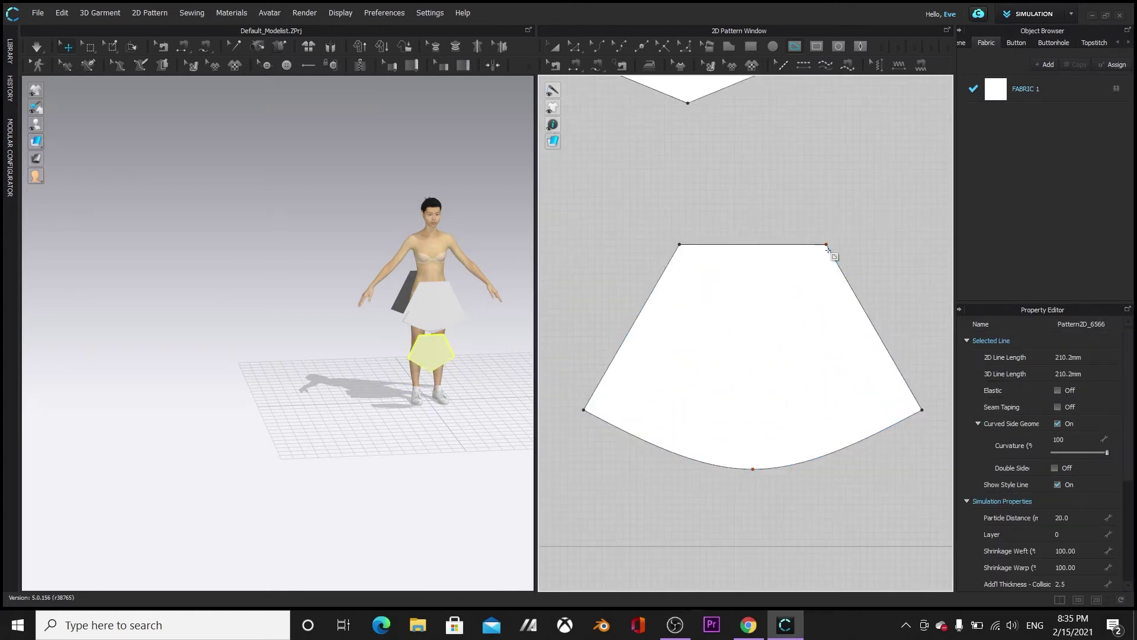
# Draw an internal line about 229 mm long just below the curved panel's waist edge, spanning from side to side
pyautogui.click(673, 256)
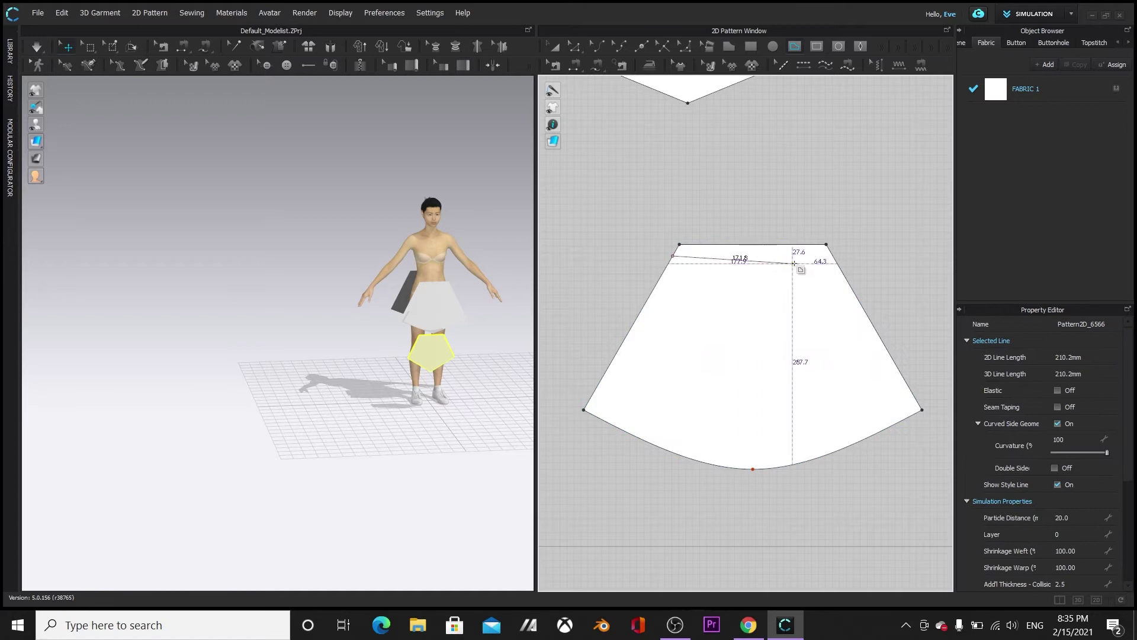
pyautogui.doubleClick(833, 257)
pyautogui.click(832, 256)
pyautogui.click(807, 158)
pyautogui.click(555, 48)
pyautogui.scroll(-4, 643, 257)
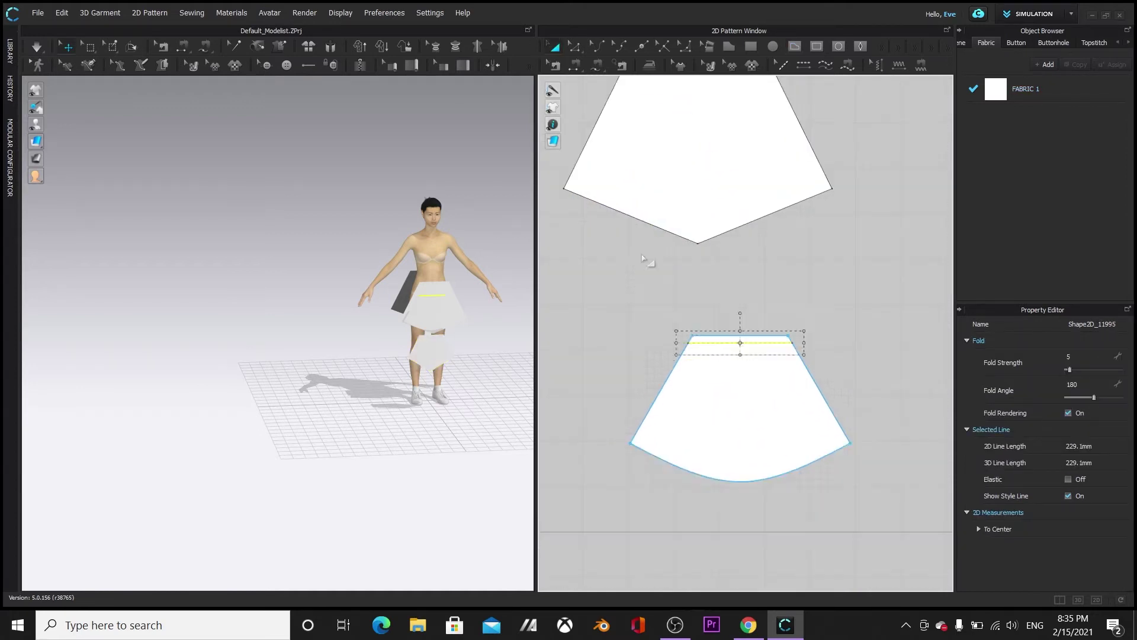
pyautogui.click(613, 412)
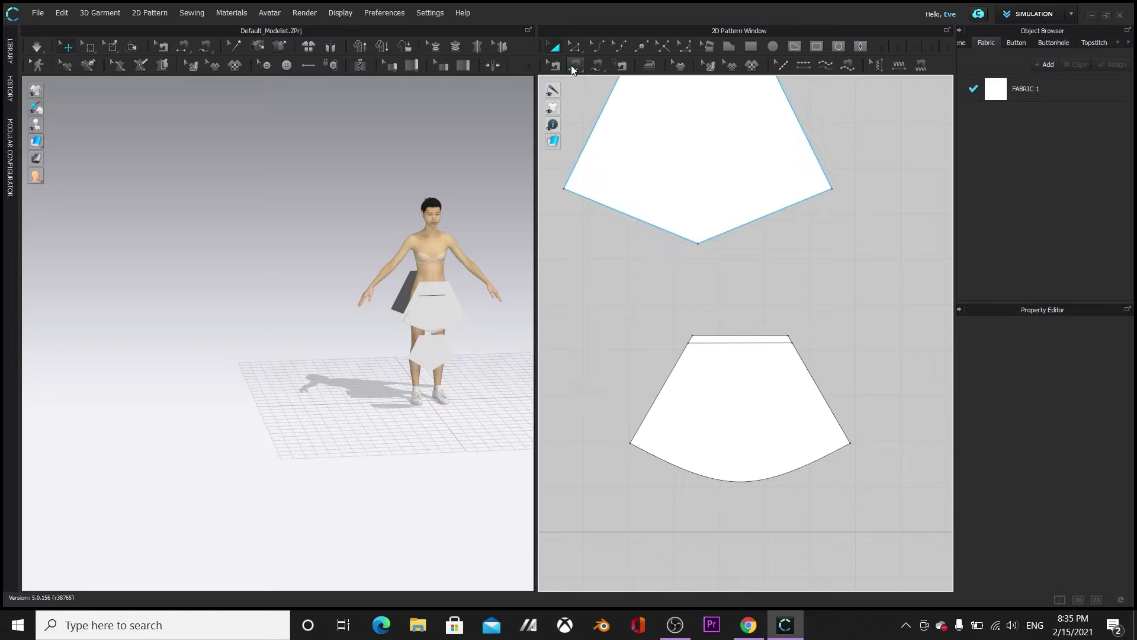
# Add a new fabric, load the very rigid fabric file into it, and assign it to all four panels
pyautogui.scroll(-4, 750, 304)
pyautogui.click(1050, 65)
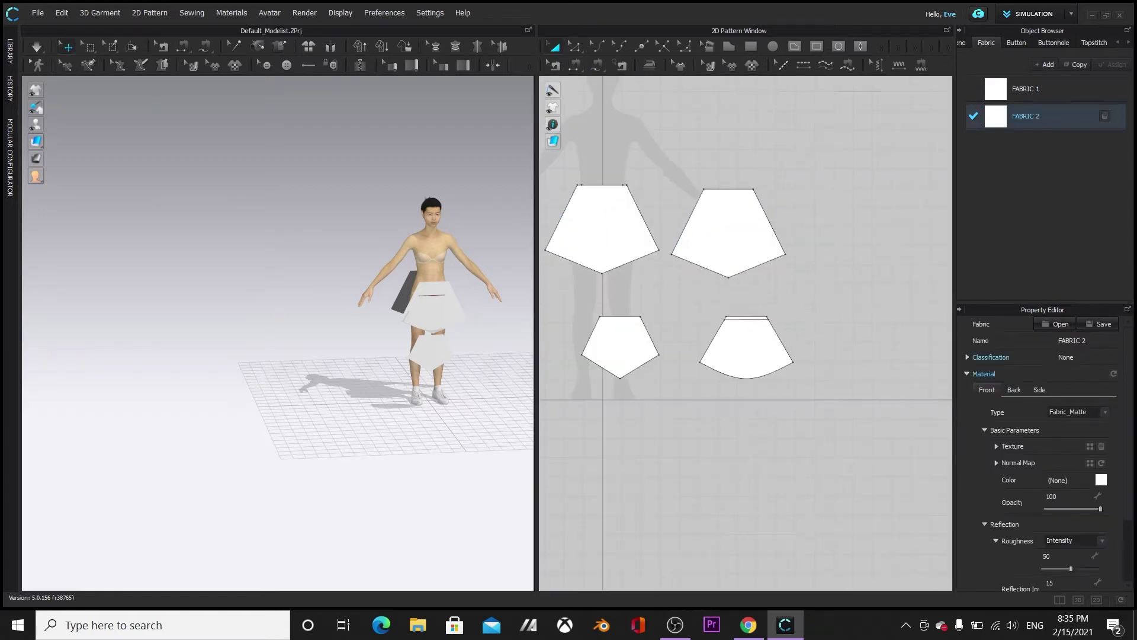
pyautogui.click(1055, 324)
pyautogui.click(220, 222)
pyautogui.click(462, 335)
pyautogui.scroll(-2, 663, 379)
pyautogui.moveTo(549, 196); pyautogui.dragTo(818, 384)
pyautogui.click(1113, 65)
# Sew the front and back skirt panels together along both side edges
pyautogui.click(574, 65)
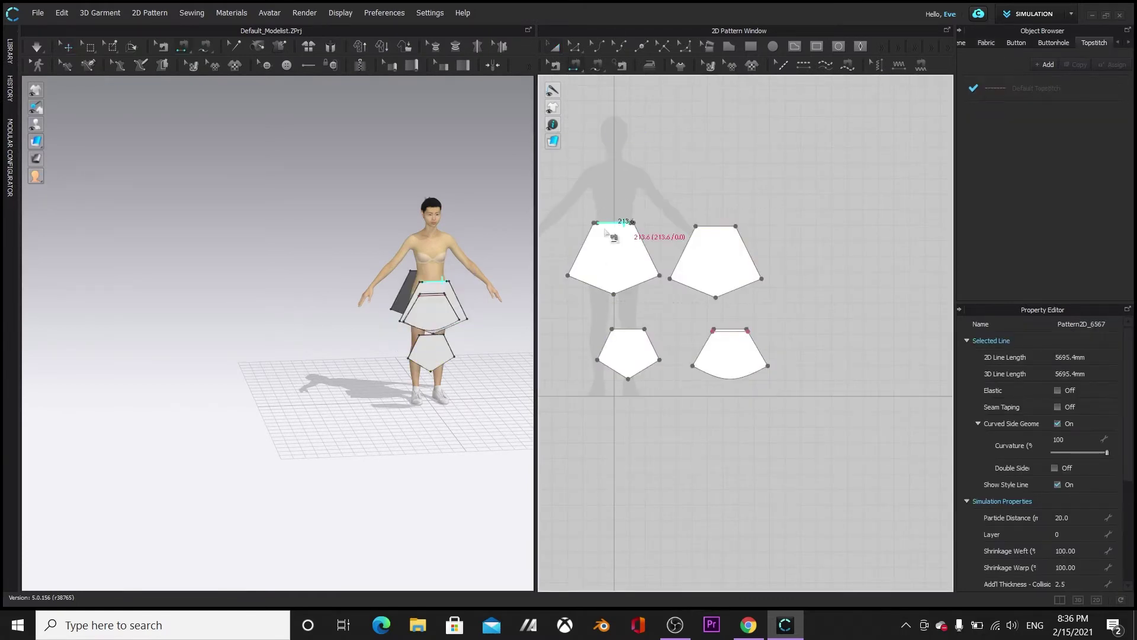
pyautogui.scroll(2, 355, 439)
pyautogui.moveTo(484, 441); pyautogui.dragTo(424, 441, button='middle')
pyautogui.moveTo(424, 441); pyautogui.dragTo(331, 379, button='right')
pyautogui.moveTo(332, 260); pyautogui.dragTo(134, 288, button='middle')
pyautogui.scroll(3, 253, 324)
pyautogui.click(319, 333)
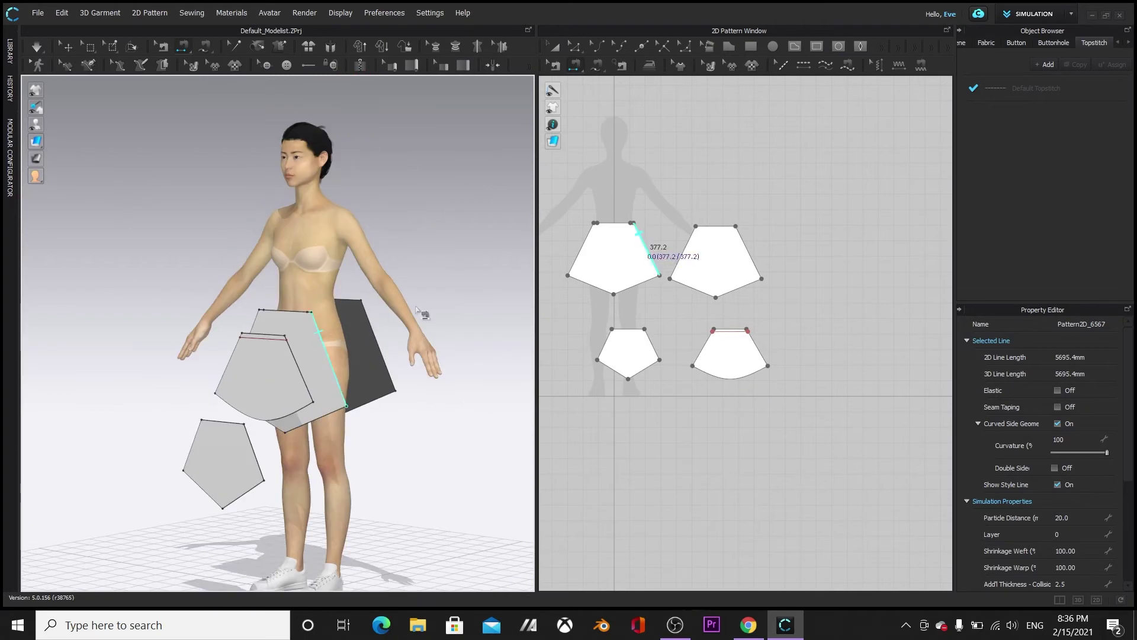
pyautogui.click(367, 319)
pyautogui.moveTo(84, 419); pyautogui.dragTo(296, 396, button='right')
pyautogui.click(61, 350)
pyautogui.click(148, 340)
# Sew the curved panel's waist edge to the front panel's waist, and its internal line to the pentagon's top edge with Turned sewing
pyautogui.moveTo(379, 432); pyautogui.dragTo(311, 406, button='right')
pyautogui.click(220, 312)
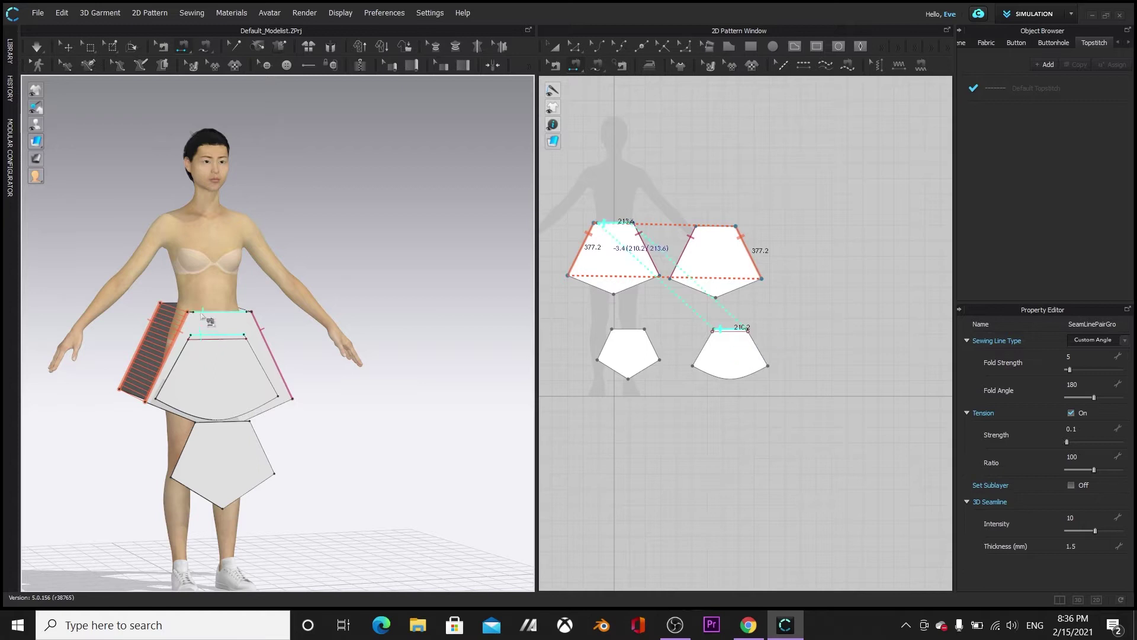
pyautogui.click(217, 336)
pyautogui.click(204, 338)
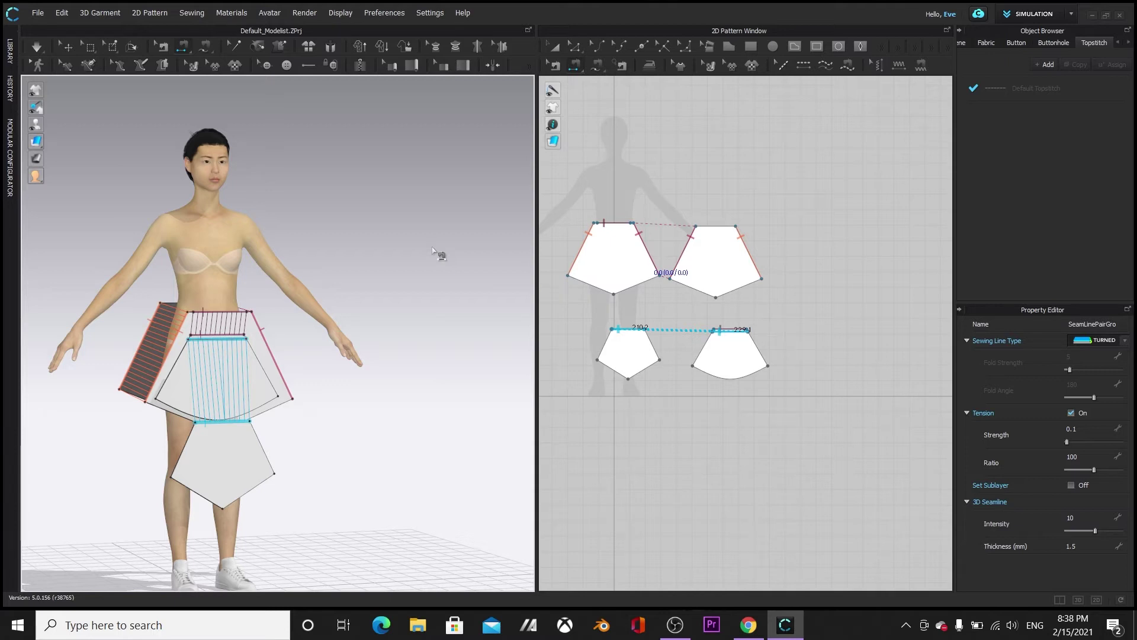
# Move the pentagon up over the front panels in 3D and simulate the garment onto the avatar
pyautogui.click(553, 47)
pyautogui.moveTo(238, 451); pyautogui.dragTo(230, 347)
pyautogui.press('space')
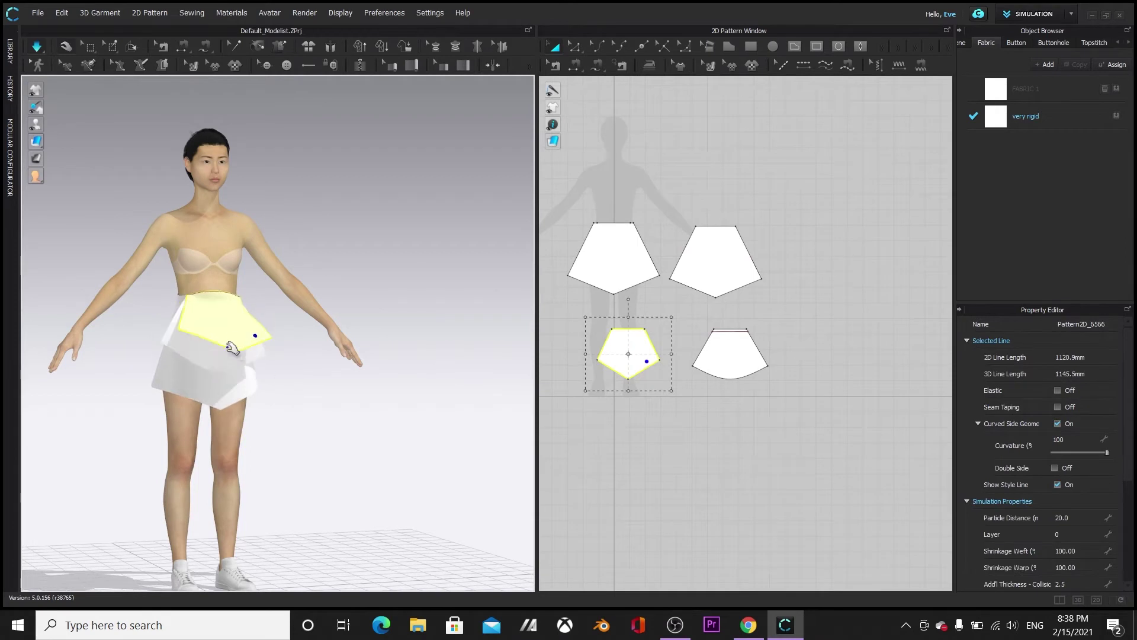
pyautogui.moveTo(376, 507); pyautogui.dragTo(353, 474, button='right')
pyautogui.scroll(-2, 353, 520)
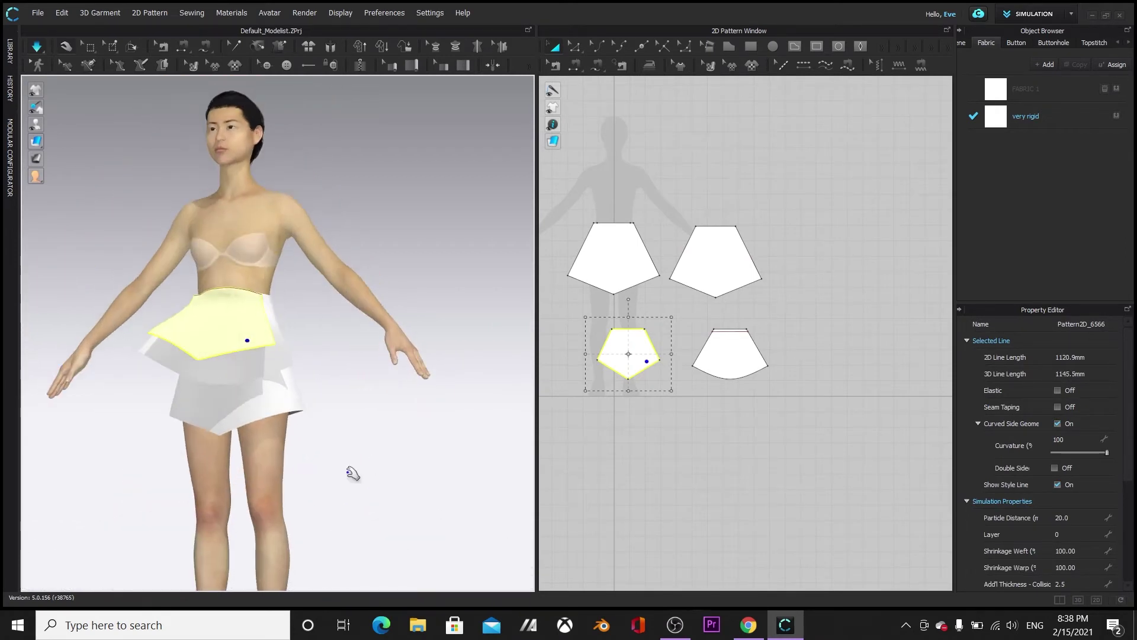
# Add another fabric from the medium rigid file and assign it to the small pentagonal and curved panels, testing the drape
pyautogui.click(1047, 64)
pyautogui.click(1058, 324)
pyautogui.doubleClick(243, 188)
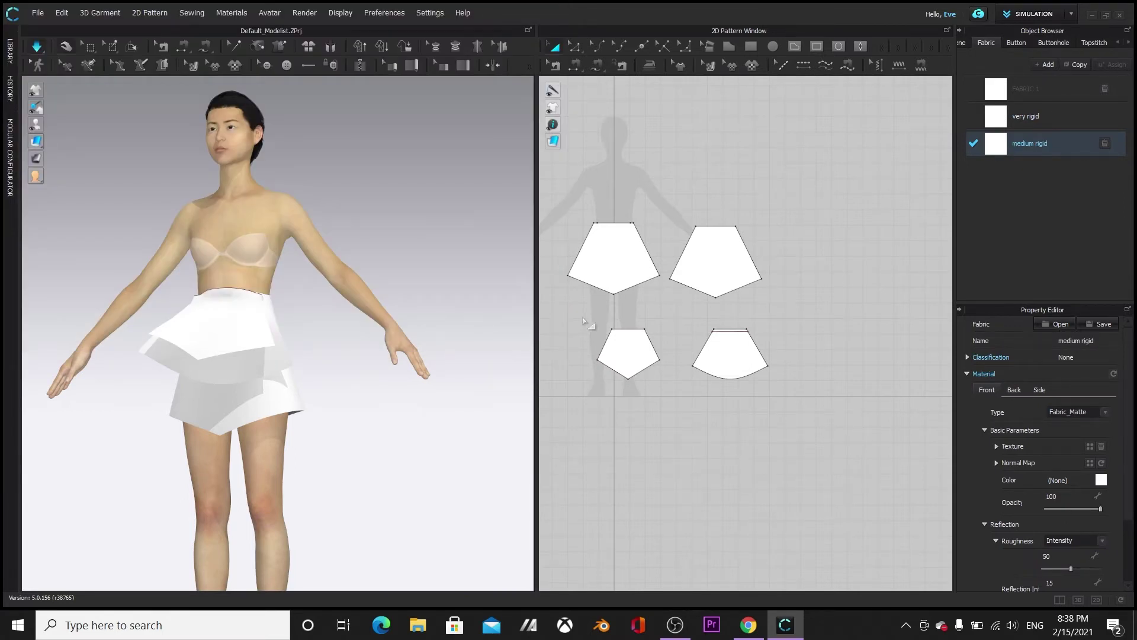
pyautogui.moveTo(583, 320); pyautogui.dragTo(773, 385)
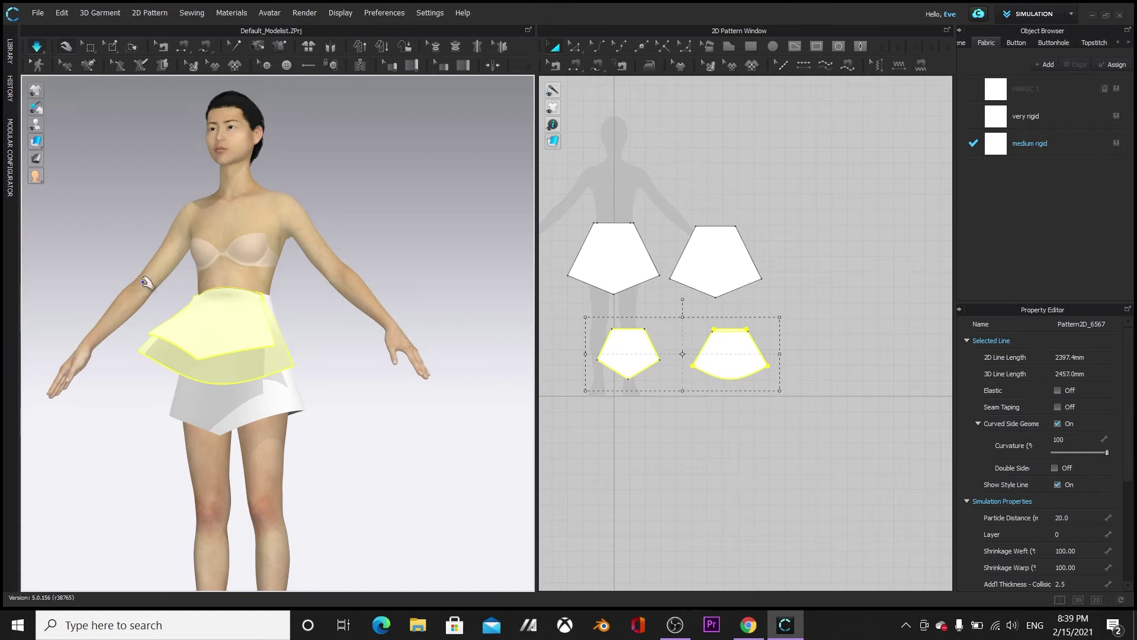
pyautogui.moveTo(176, 361); pyautogui.dragTo(486, 338)
pyautogui.press('space')
# Change the medium rigid fabric's physical property preset to lambskin leather and simulate the skirt again
pyautogui.click(1000, 149)
pyautogui.scroll(-2, 1066, 504)
pyautogui.click(1091, 550)
pyautogui.click(1056, 352)
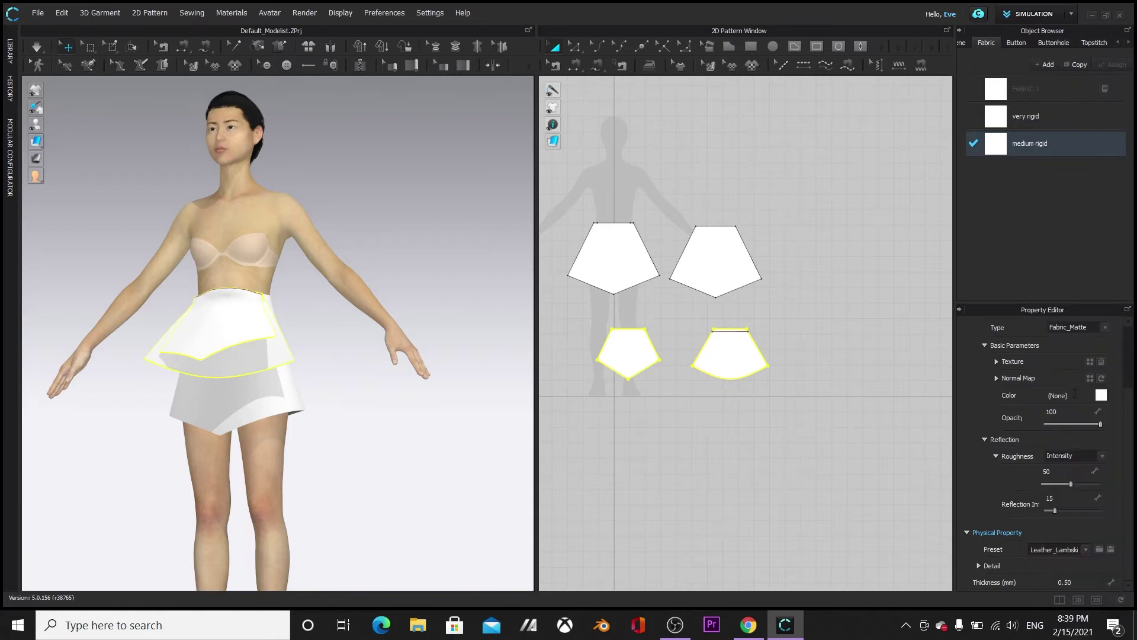
pyautogui.click(730, 338)
pyautogui.press('space')
pyautogui.scroll(2, 384, 492)
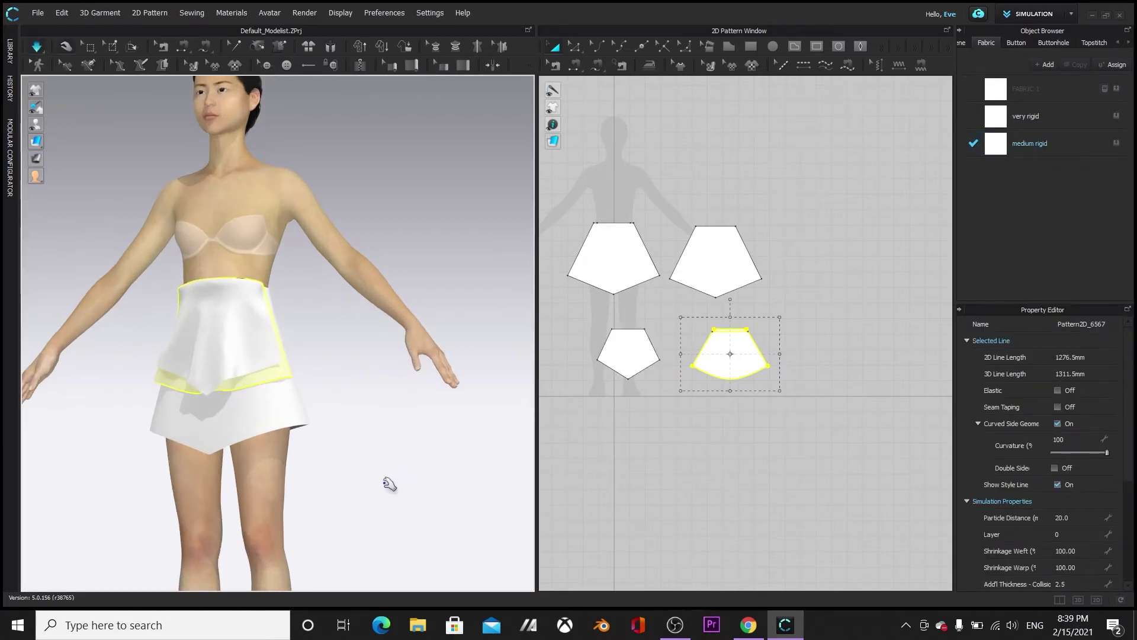
pyautogui.moveTo(379, 473); pyautogui.dragTo(340, 490, button='right')
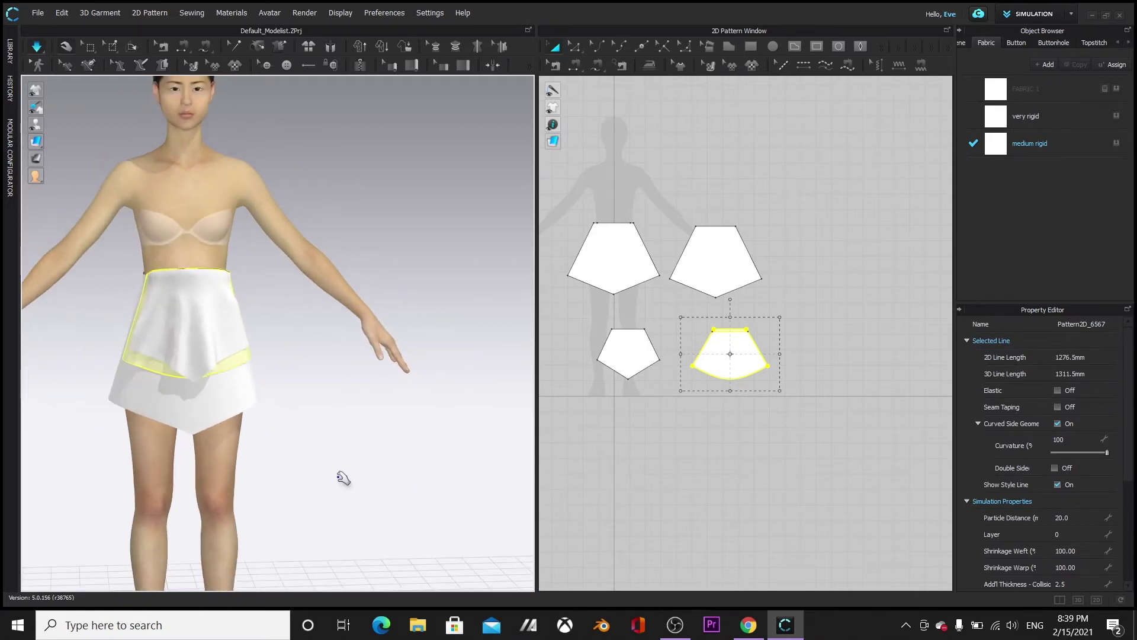
pyautogui.scroll(-1, 687, 469)
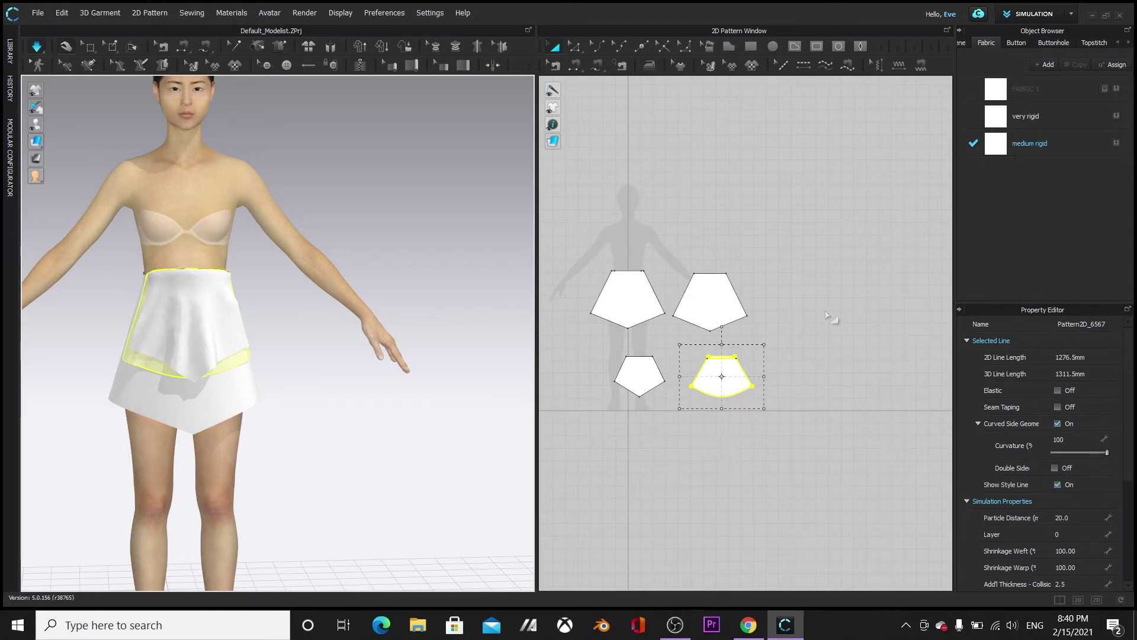
# Rename the medium rigid fabric as lambskin leather
pyautogui.click(1055, 147)
pyautogui.click(1050, 140)
pyautogui.write('lambskin leather')
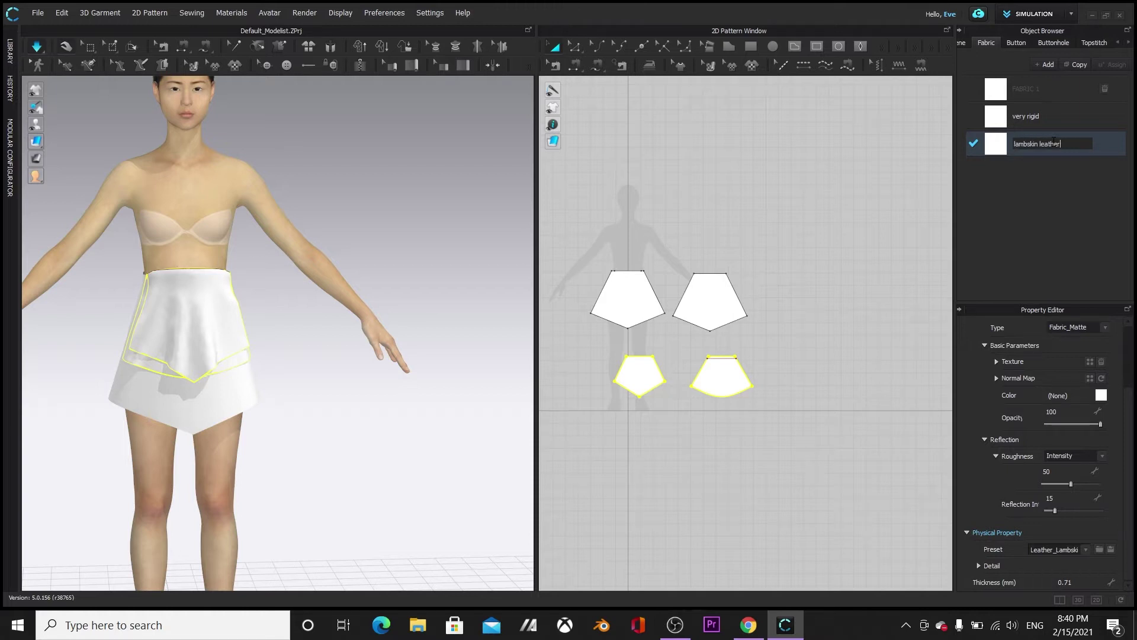
pyautogui.click(897, 305)
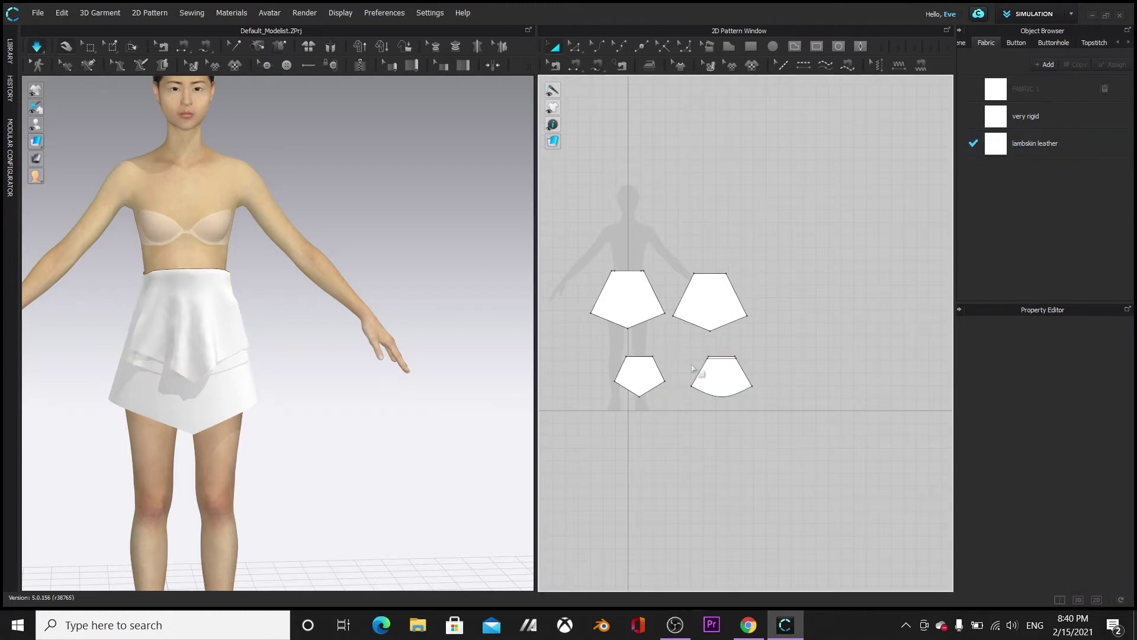
# Lengthen the small curved panel by stretching its hem slightly downward
pyautogui.moveTo(740, 401); pyautogui.dragTo(740, 403)
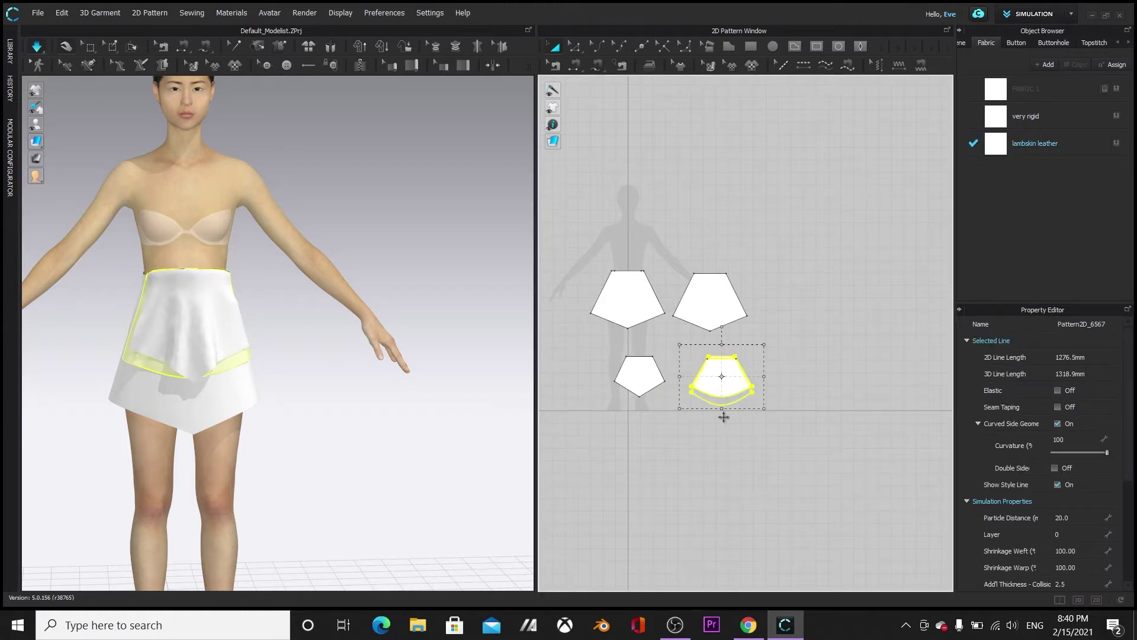
pyautogui.click(452, 396)
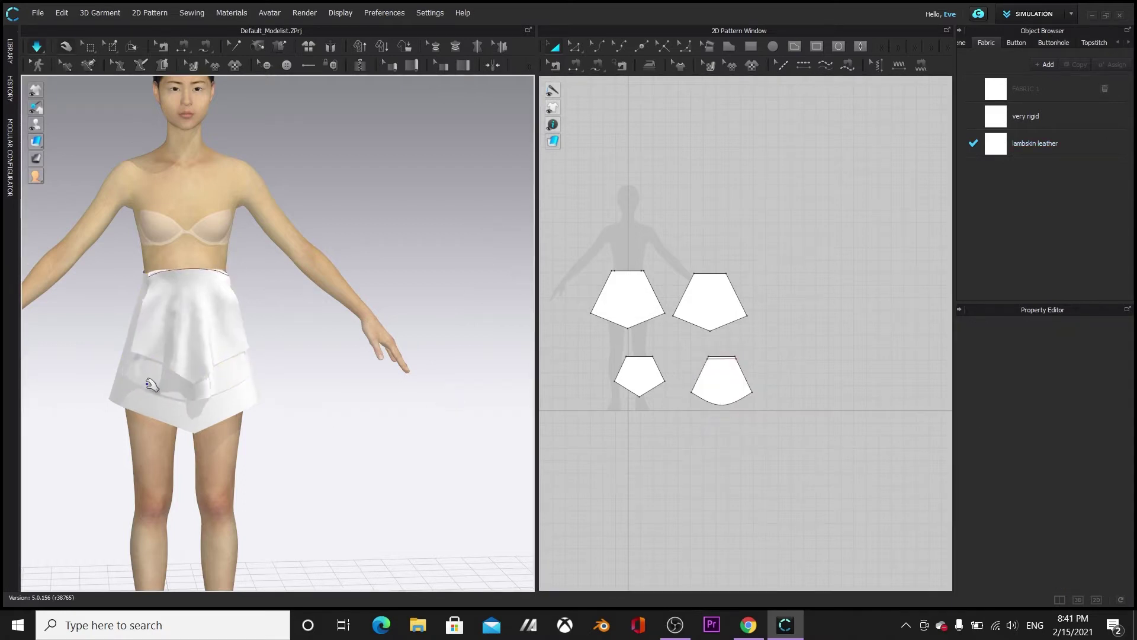
pyautogui.moveTo(392, 471)
pyautogui.mouseDown(button='right')
pyautogui.moveTo(314, 495)
pyautogui.moveTo(407, 483)
pyautogui.mouseUp(button='right')
pyautogui.scroll(2, 422, 432)
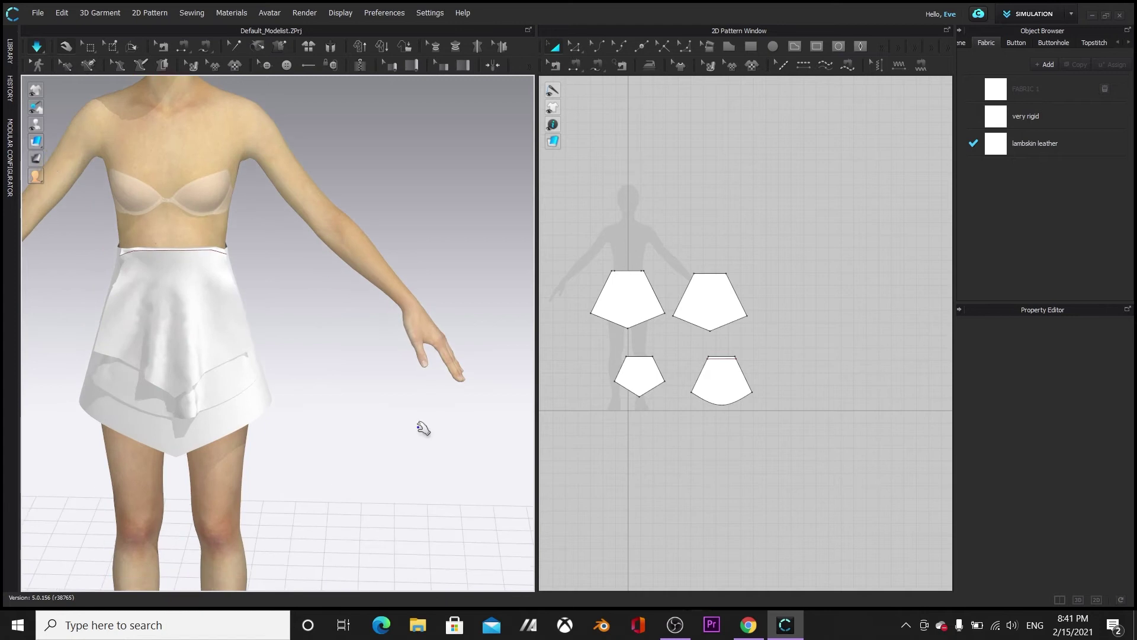
# Move the front and back skirt panels to the right of the avatar silhouette and stretch both slightly longer downward
pyautogui.moveTo(709, 301); pyautogui.dragTo(849, 301)
pyautogui.moveTo(628, 299); pyautogui.dragTo(744, 300)
pyautogui.moveTo(709, 251); pyautogui.dragTo(899, 355)
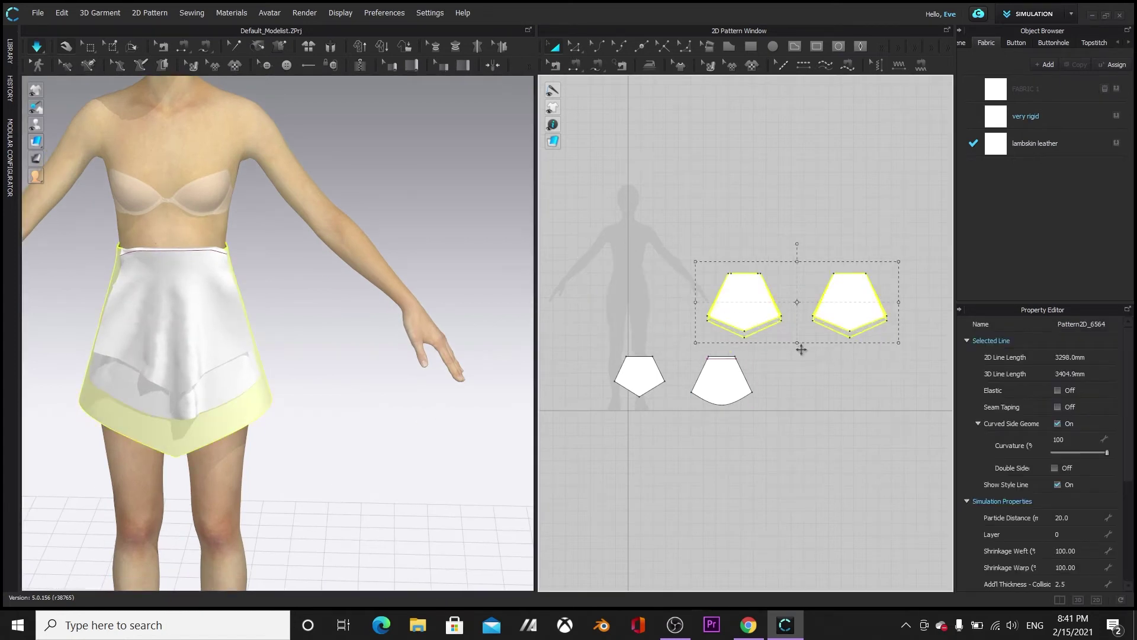
pyautogui.click(441, 223)
pyautogui.moveTo(363, 543); pyautogui.dragTo(388, 461, button='right')
pyautogui.moveTo(329, 393); pyautogui.dragTo(358, 464, button='middle')
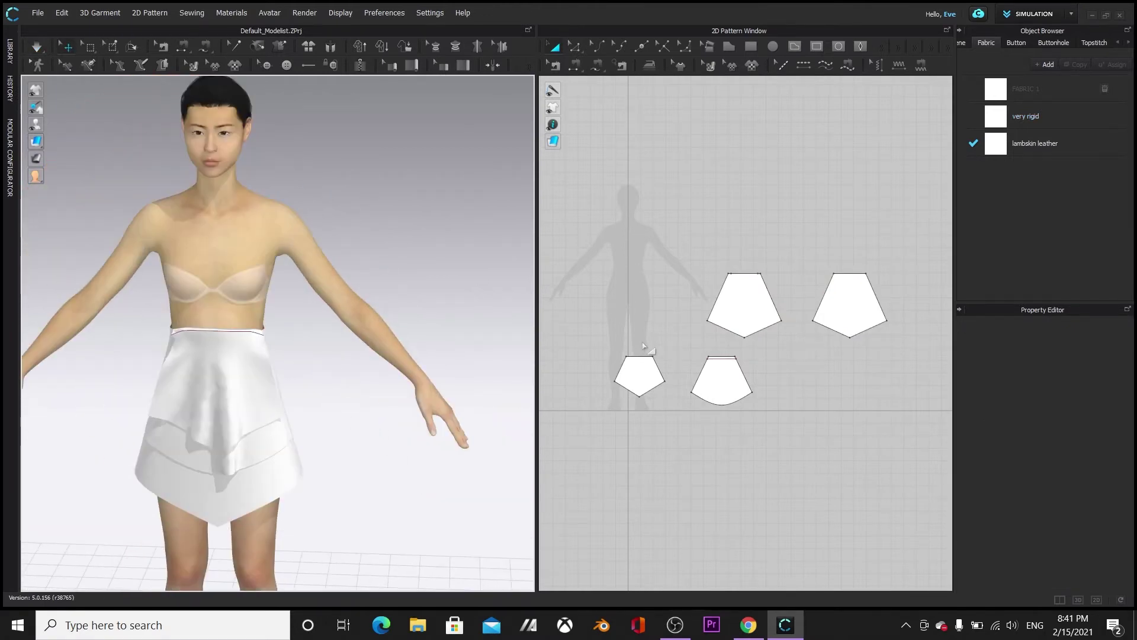
# Move the small panels and the front skirt panel further aside in the 2D layout, clear of the avatar silhouette
pyautogui.moveTo(609, 340); pyautogui.dragTo(767, 418)
pyautogui.moveTo(716, 383); pyautogui.dragTo(866, 413)
pyautogui.scroll(4, 715, 317)
pyautogui.moveTo(726, 320); pyautogui.dragTo(809, 326)
pyautogui.scroll(-3, 716, 306)
pyautogui.moveTo(657, 272); pyautogui.dragTo(801, 302, button='middle')
pyautogui.scroll(5, 708, 358)
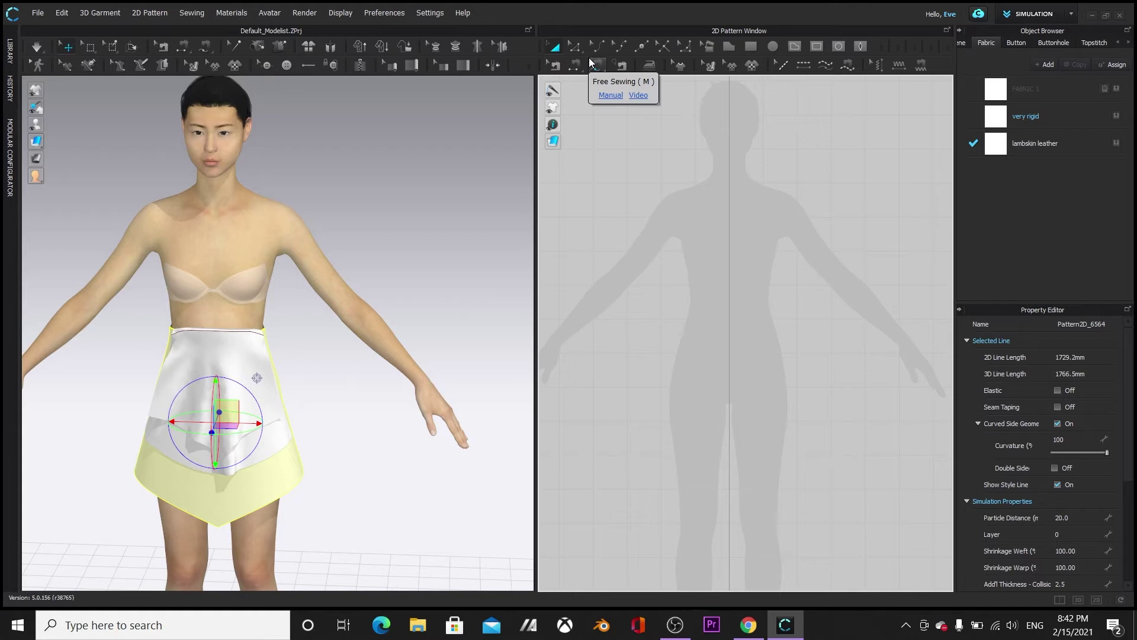
pyautogui.click(729, 46)
pyautogui.moveTo(729, 180); pyautogui.dragTo(773, 161)
pyautogui.click(552, 47)
# Draw a closed half-bodice panel with a short flared sleeve along the avatar silhouette's centre line, from the neck to the hips
pyautogui.moveTo(792, 355); pyautogui.dragTo(690, 307, button='middle')
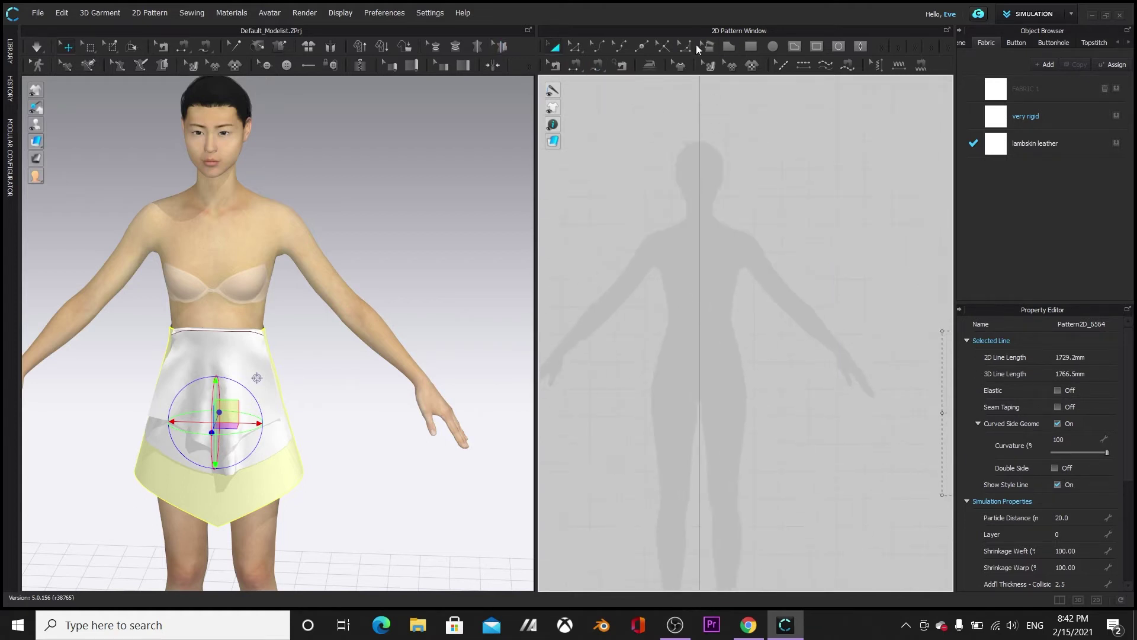
pyautogui.click(728, 48)
pyautogui.click(699, 218)
pyautogui.click(747, 218)
pyautogui.click(787, 272)
pyautogui.click(743, 292)
pyautogui.click(739, 276)
pyautogui.click(732, 335)
pyautogui.click(700, 336)
pyautogui.click(700, 218)
pyautogui.click(701, 215)
pyautogui.click(554, 46)
# Raise the outer sleeve corner of the half-bodice panel straight up, flattening the shoulder slope
pyautogui.moveTo(658, 364); pyautogui.dragTo(721, 453, button='middle')
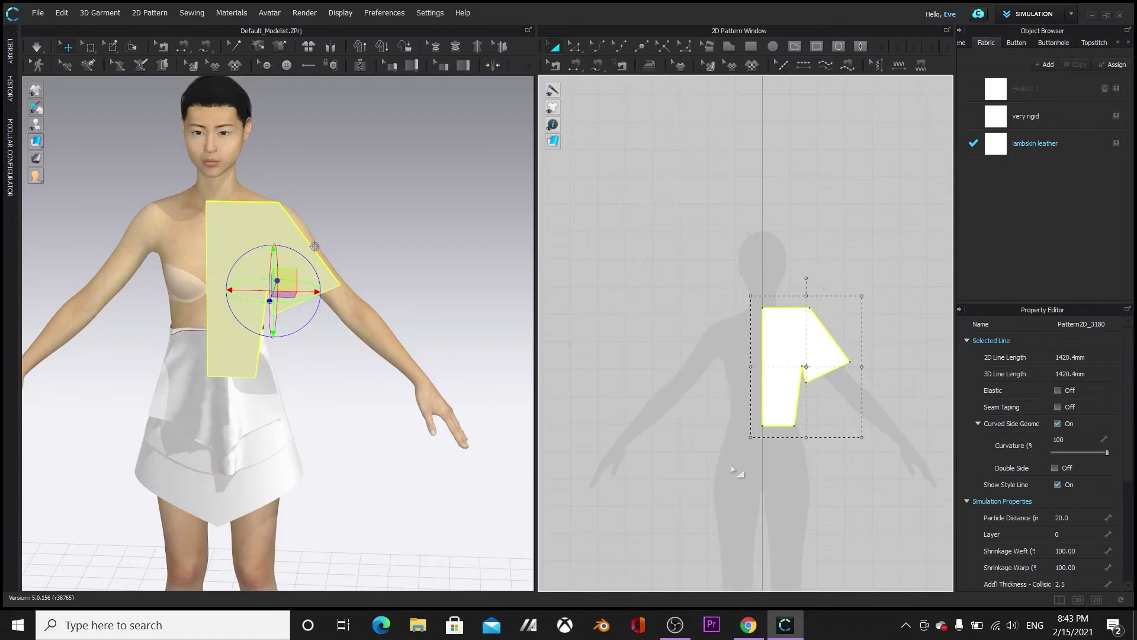
pyautogui.moveTo(801, 504); pyautogui.dragTo(771, 393, button='middle')
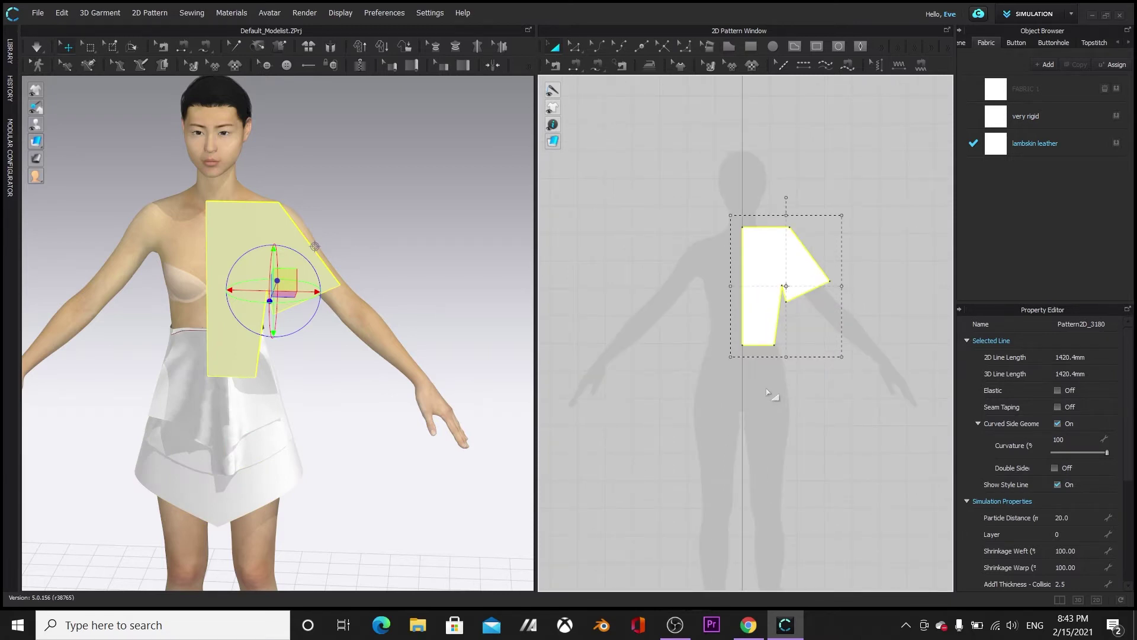
pyautogui.click(576, 48)
pyautogui.moveTo(829, 281); pyautogui.dragTo(830, 252)
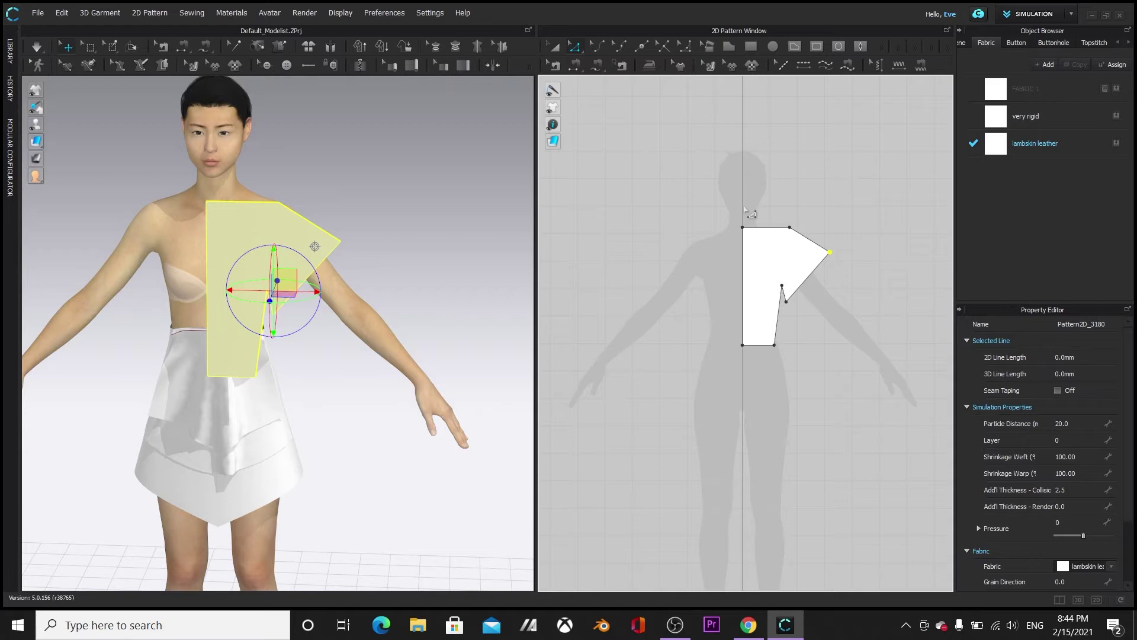
# Clone the half-bodice panel as a symmetric pattern and place it on the other side of the centre line
pyautogui.click(754, 297)
pyautogui.rightClick(743, 290)
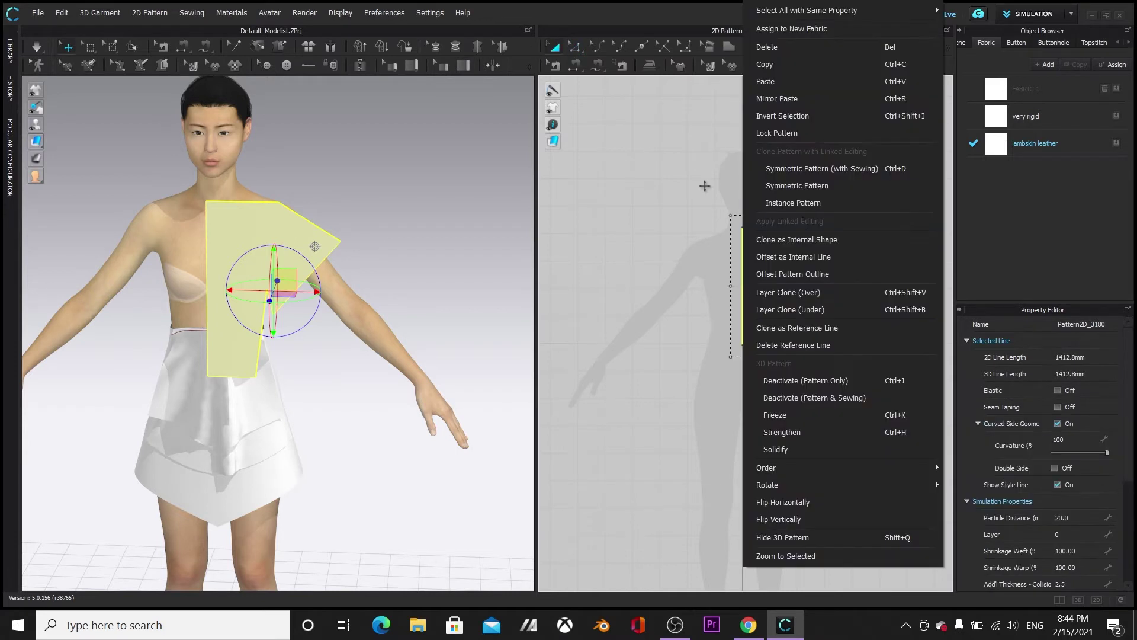
pyautogui.click(794, 186)
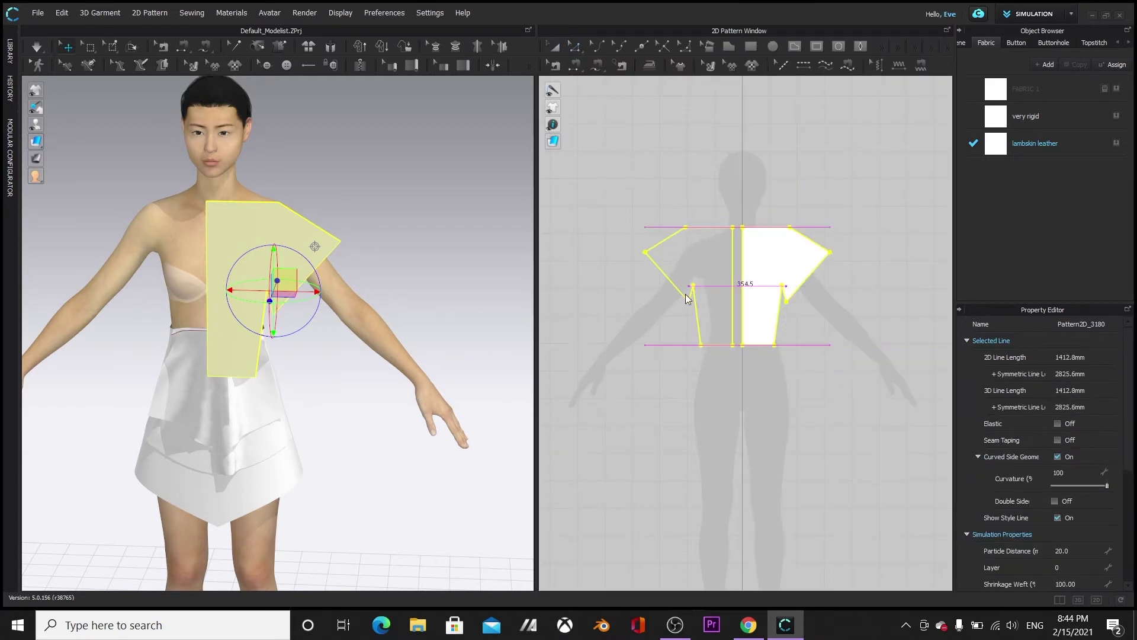
pyautogui.click(685, 293)
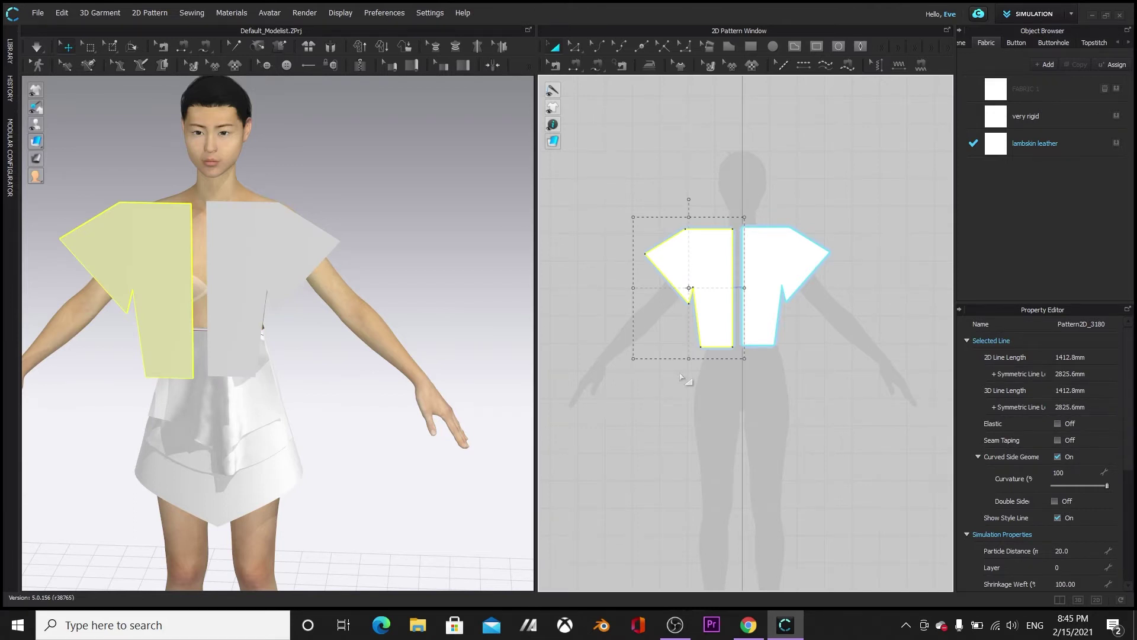
# Draw two parallel diagonal internal lines across the bodice sleeve below the shoulder slope, the upper one about 129 mm long
pyautogui.scroll(2, 770, 249)
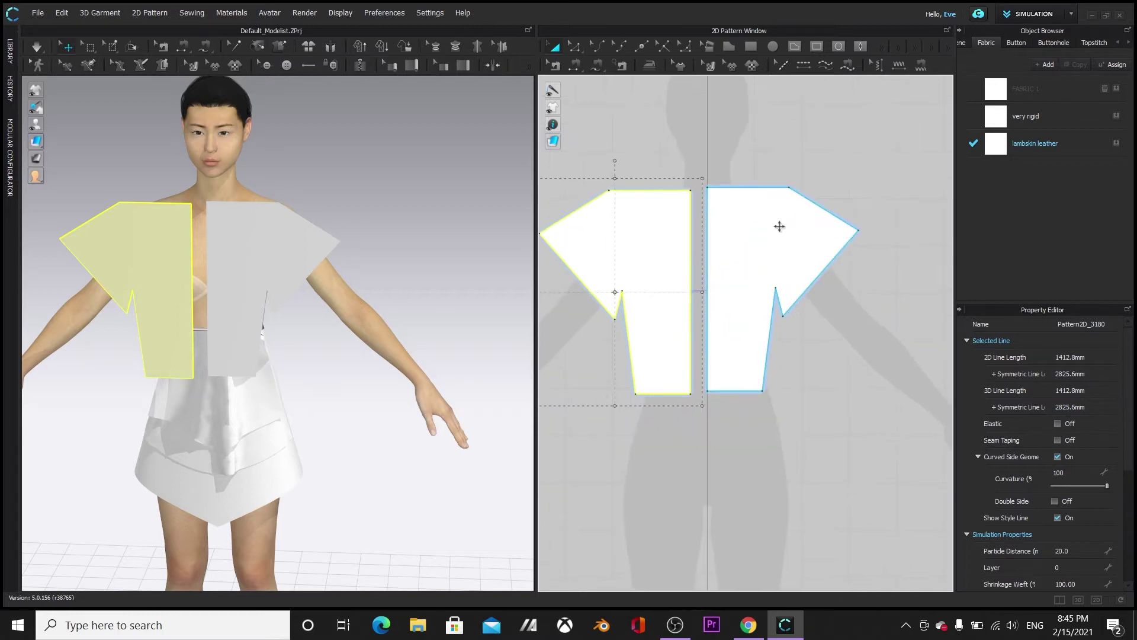
pyautogui.click(795, 47)
pyautogui.click(788, 202)
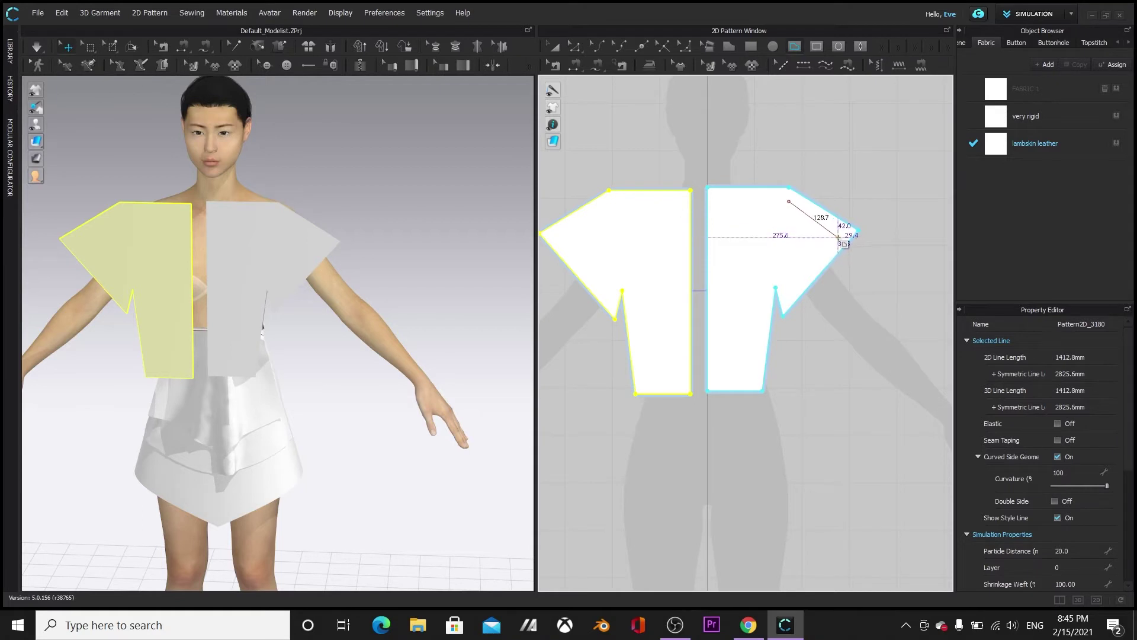
pyautogui.doubleClick(839, 236)
pyautogui.click(783, 222)
pyautogui.doubleClick(820, 246)
# Check the lengths of the two diagonal internal lines on the bodice sleeve
pyautogui.click(573, 46)
pyautogui.scroll(3, 770, 157)
pyautogui.click(829, 240)
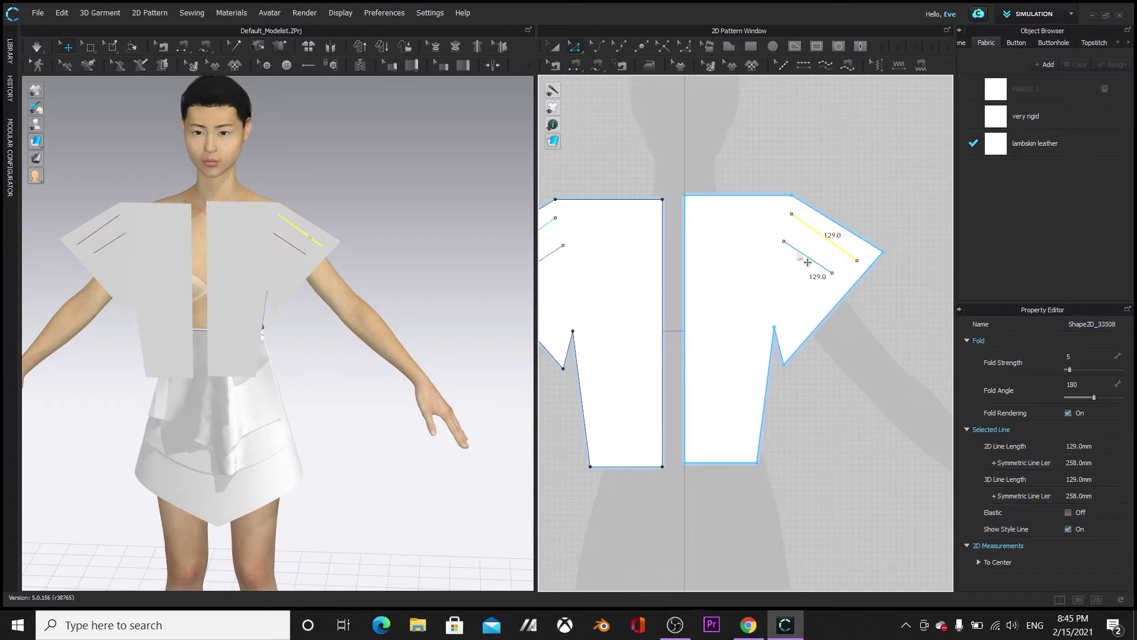
pyautogui.click(711, 93)
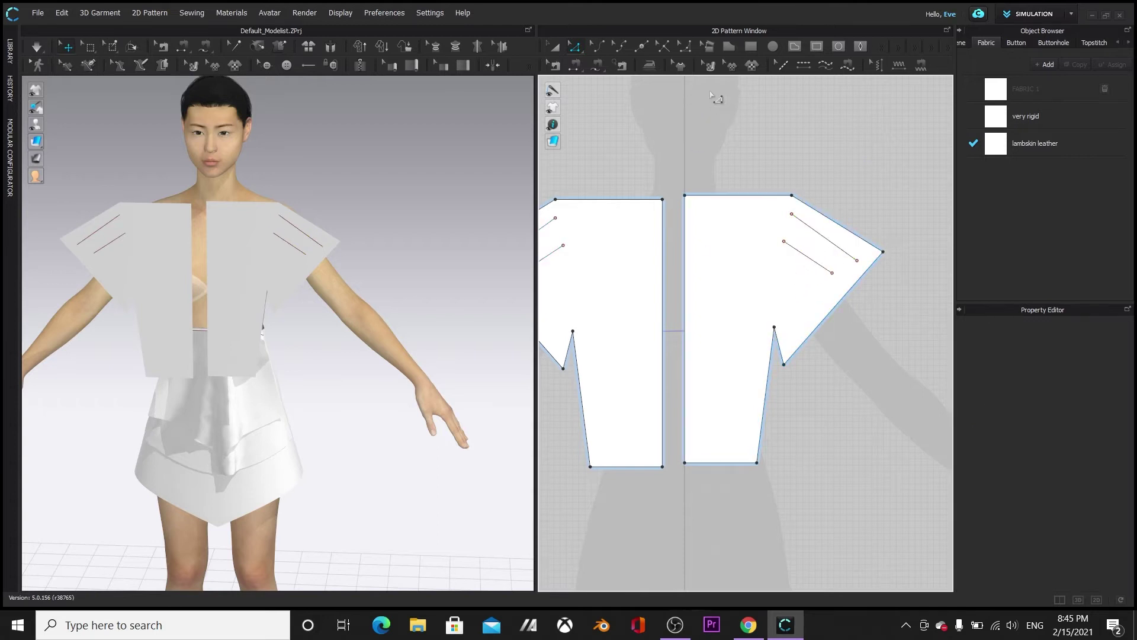
# Add a point on the bodice panel's top edge, about a third of the way in from the shoulder corner
pyautogui.scroll(-1, 694, 123)
pyautogui.moveTo(746, 171); pyautogui.dragTo(780, 135, button='right')
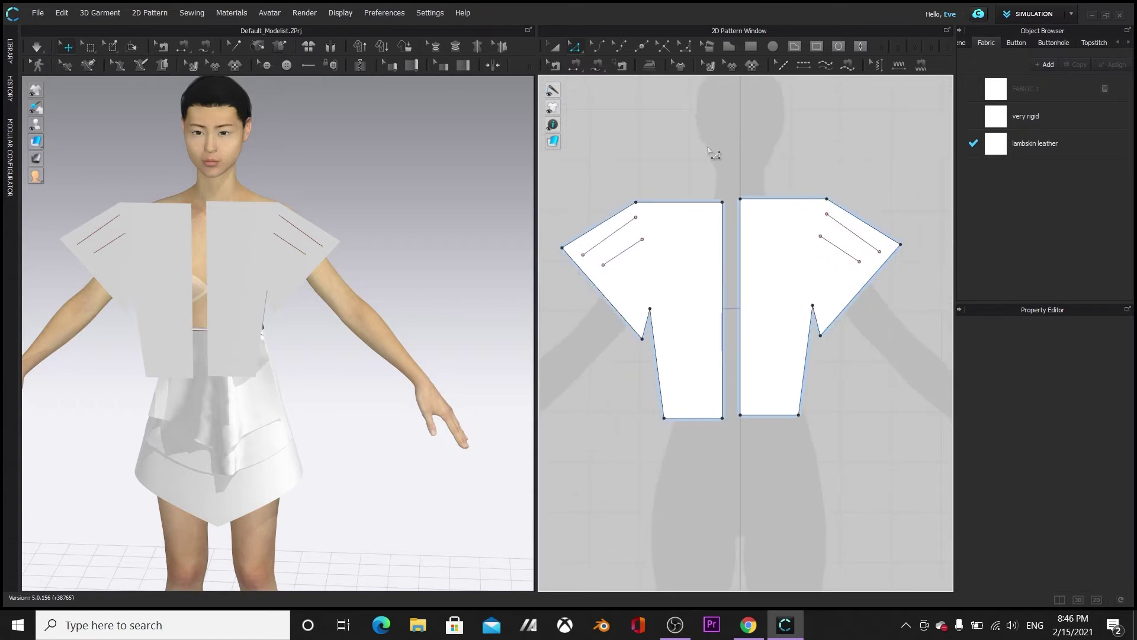
pyautogui.click(640, 47)
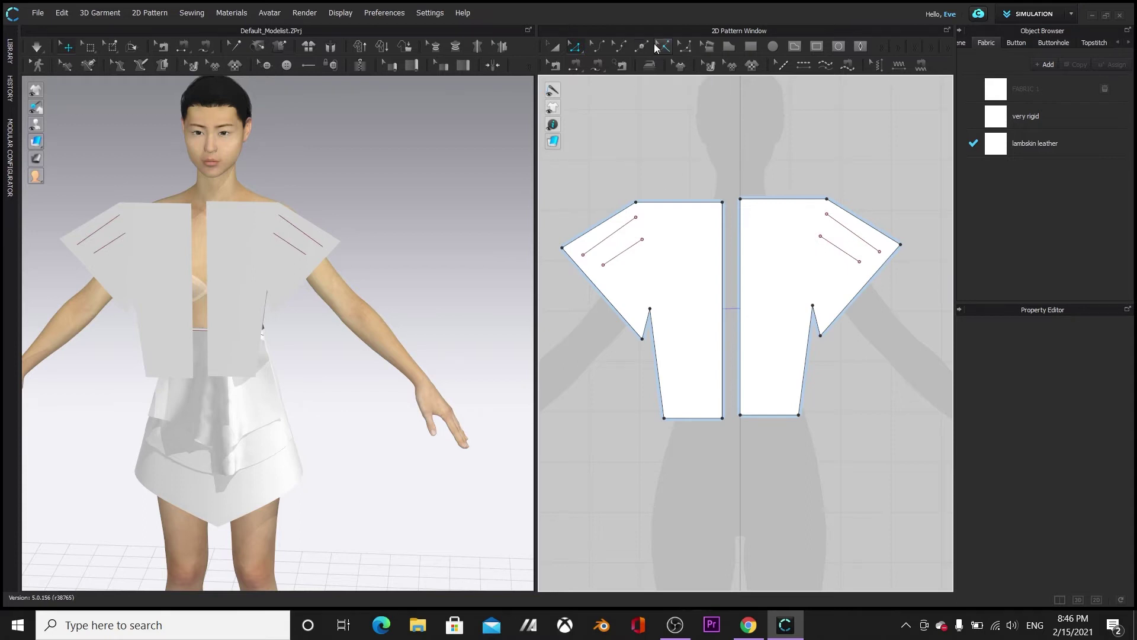
pyautogui.click(796, 200)
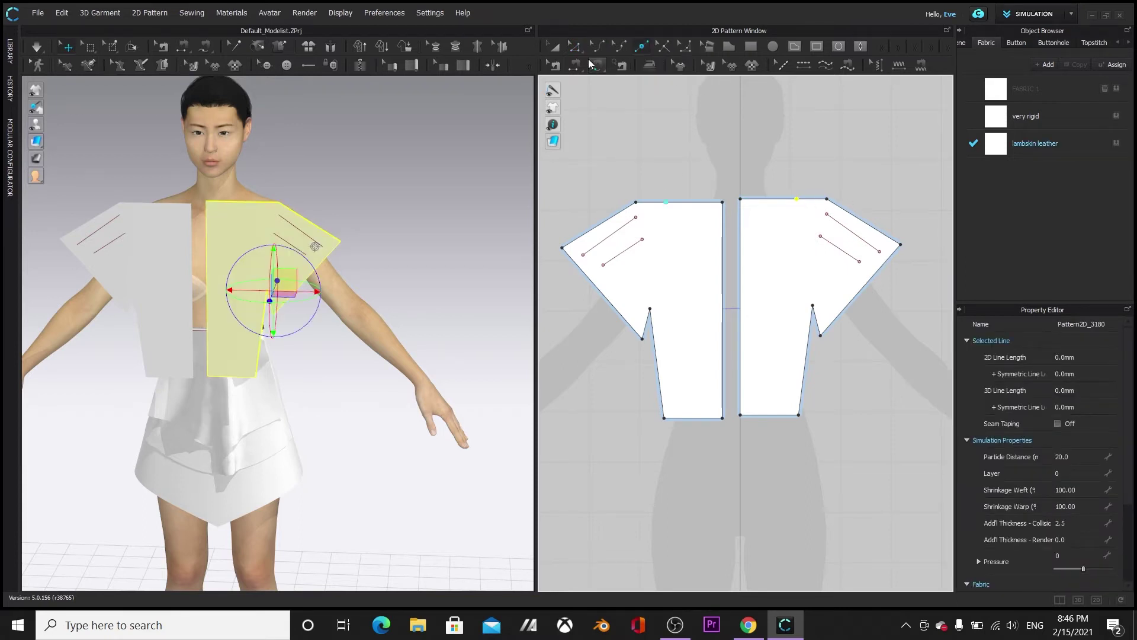
# Copy both bodice halves and paste the duplicates beside the originals as the back panels
pyautogui.press('a')
pyautogui.scroll(-1, 602, 174)
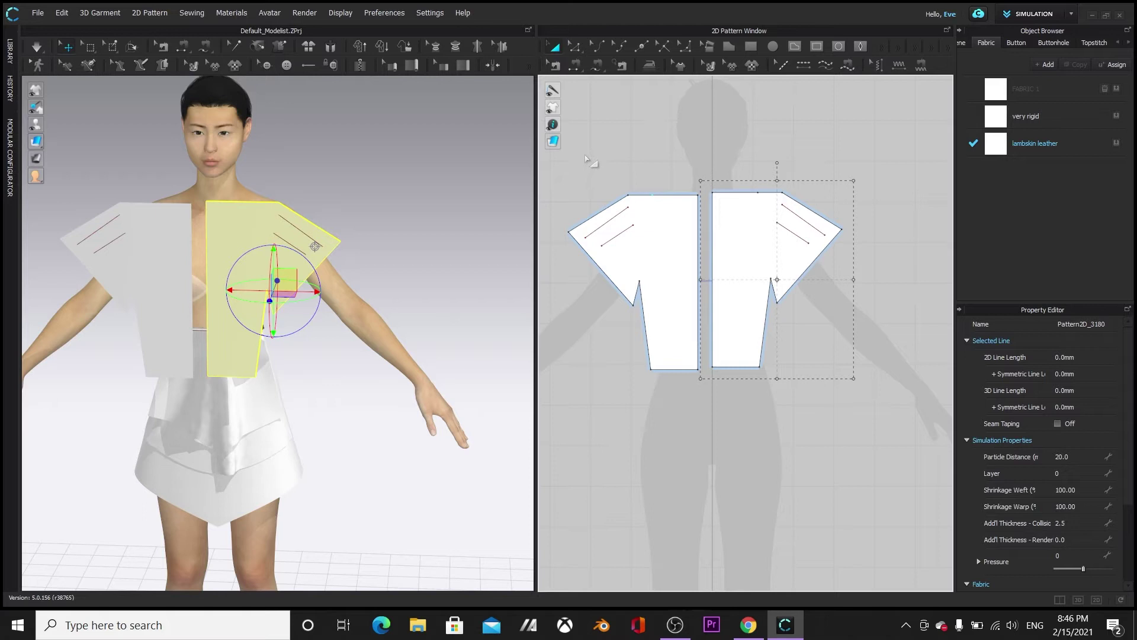
pyautogui.moveTo(595, 150); pyautogui.dragTo(653, 166, button='middle')
pyautogui.moveTo(599, 180); pyautogui.dragTo(883, 334)
pyautogui.rightClick(804, 305)
pyautogui.click(812, 64)
pyautogui.rightClick(807, 304)
pyautogui.click(817, 82)
pyautogui.click(937, 286)
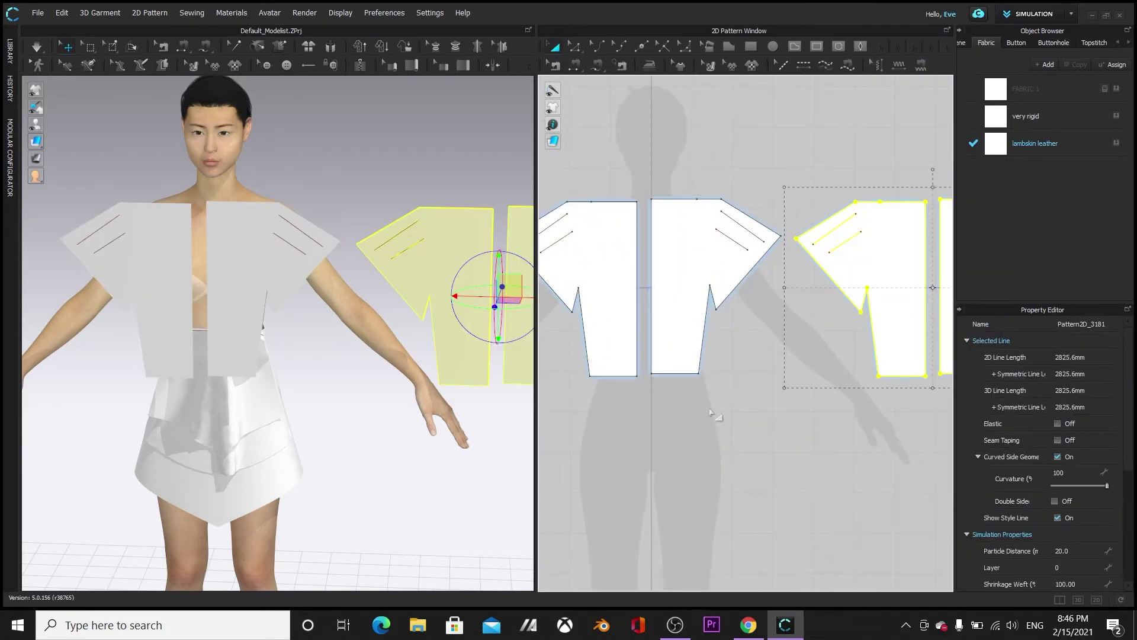
# Flip the pasted bodice panels in 3D and position them just behind the avatar's back
pyautogui.rightClick(503, 285)
pyautogui.click(545, 271)
pyautogui.moveTo(446, 242); pyautogui.dragTo(295, 207)
pyautogui.moveTo(460, 325); pyautogui.dragTo(320, 300, button='right')
pyautogui.moveTo(327, 288); pyautogui.dragTo(464, 296)
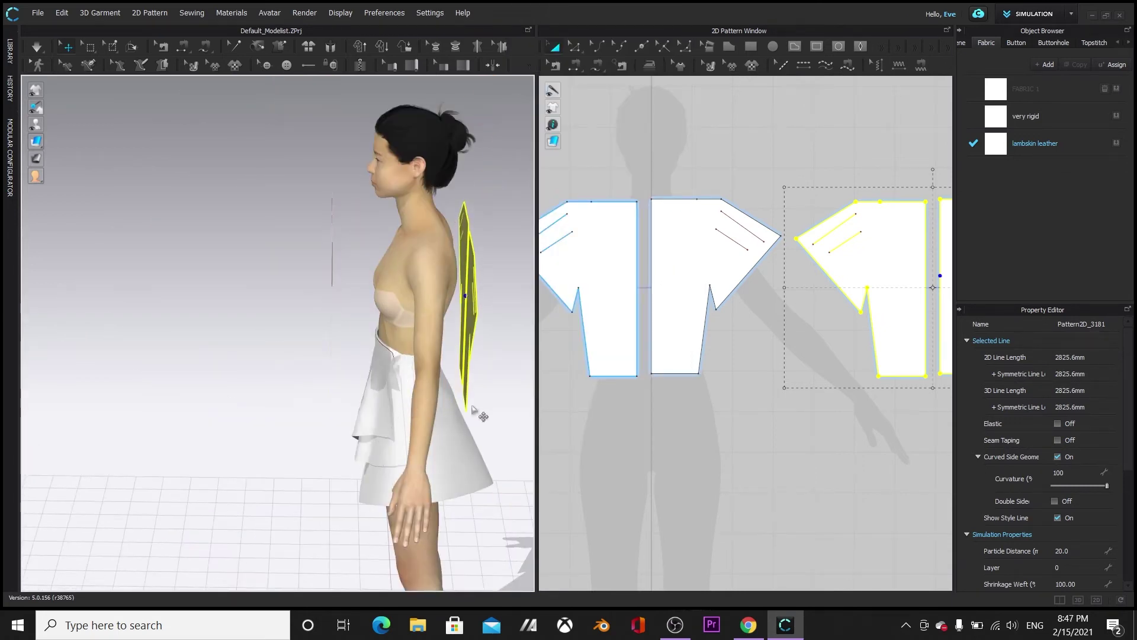
pyautogui.moveTo(481, 413); pyautogui.dragTo(352, 428, button='right')
pyautogui.moveTo(320, 231); pyautogui.dragTo(447, 226)
pyautogui.moveTo(332, 337); pyautogui.dragTo(461, 326, button='right')
pyautogui.moveTo(355, 187); pyautogui.dragTo(339, 190)
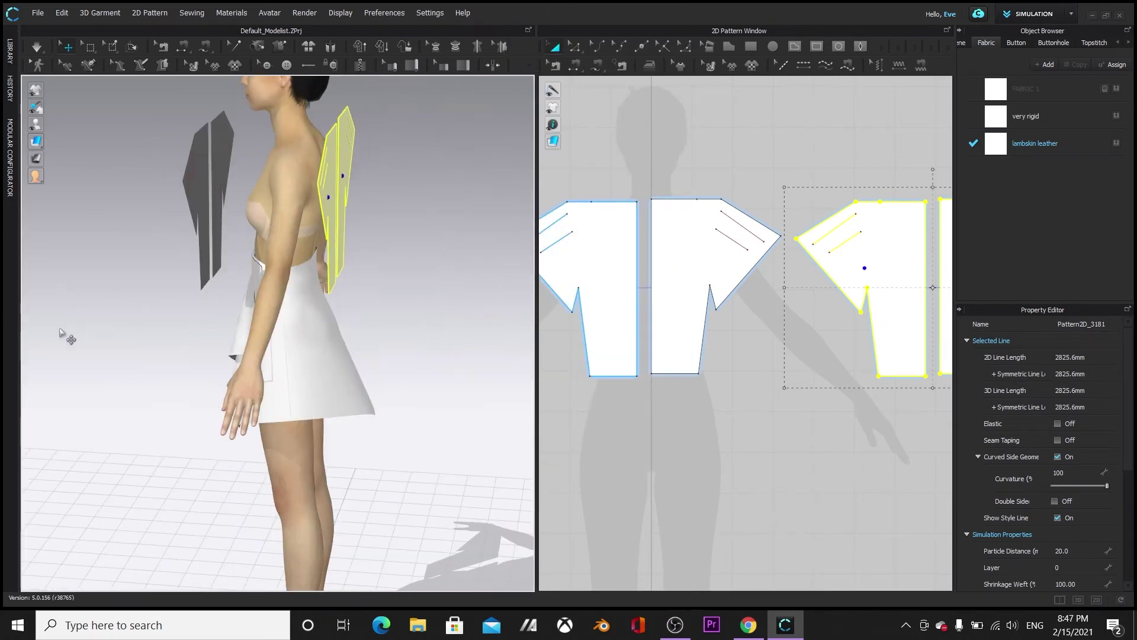
# Select the two front bodice panels and move them closer to the avatar's chest in 3D
pyautogui.moveTo(70, 338); pyautogui.dragTo(257, 475, button='right')
pyautogui.scroll(-3, 643, 294)
pyautogui.moveTo(545, 206); pyautogui.dragTo(743, 354)
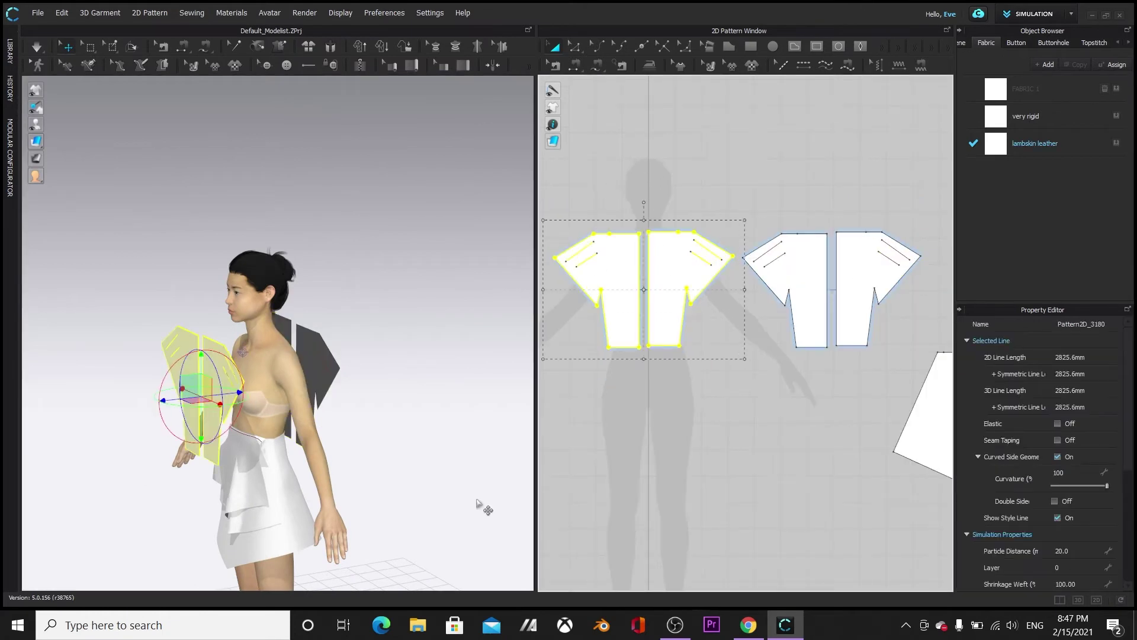
pyautogui.moveTo(479, 500); pyautogui.dragTo(446, 473, button='right')
pyautogui.moveTo(200, 382); pyautogui.dragTo(227, 380)
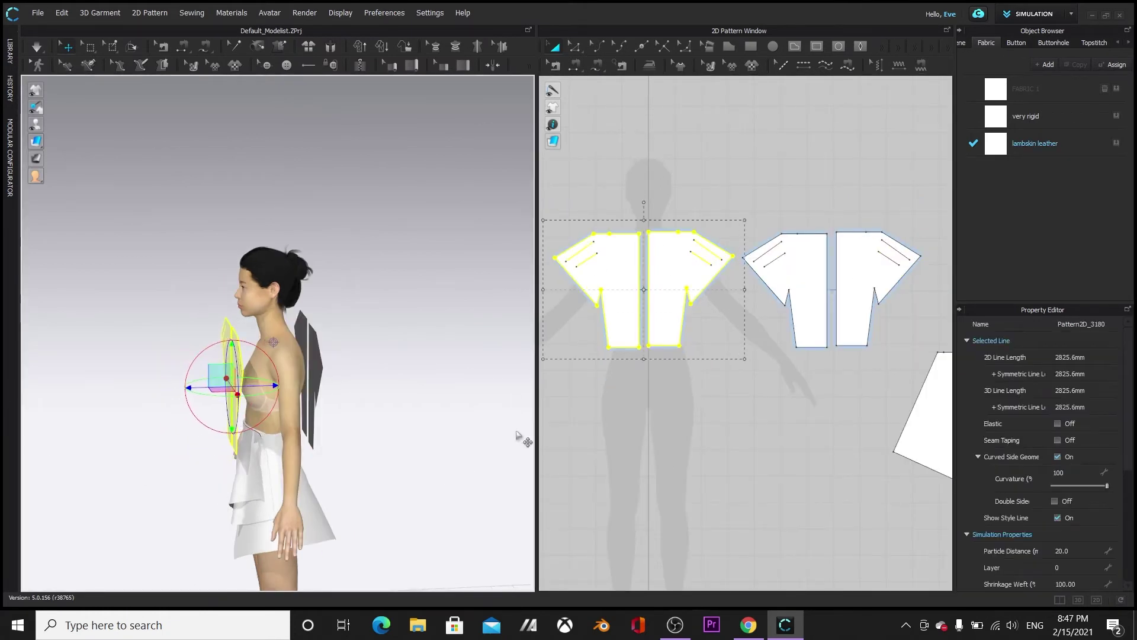
# Assign the "very rigid" fabric to all four bodice panels
pyautogui.scroll(-2, 754, 191)
pyautogui.moveTo(554, 189); pyautogui.dragTo(896, 332)
pyautogui.click(999, 118)
pyautogui.click(851, 244)
pyautogui.click(580, 180)
pyautogui.moveTo(883, 330); pyautogui.dragTo(893, 337)
pyautogui.click(568, 182)
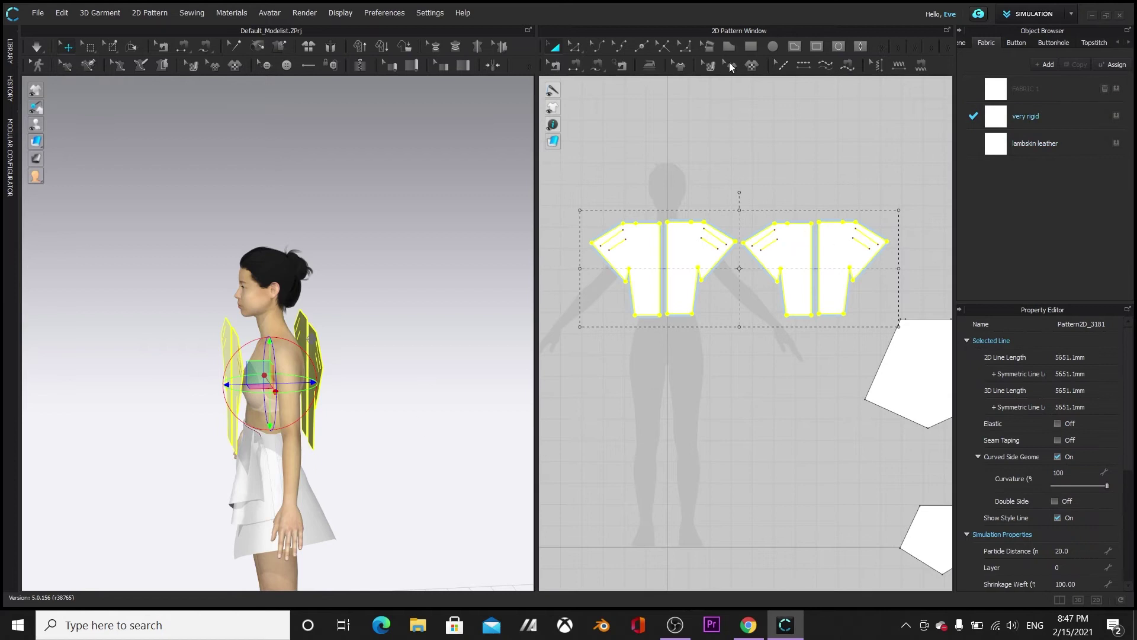
# Sew the front and back bodice panels together along both side seams
pyautogui.click(574, 64)
pyautogui.moveTo(422, 339); pyautogui.dragTo(454, 357, button='right')
pyautogui.moveTo(400, 387); pyautogui.dragTo(445, 350, button='middle')
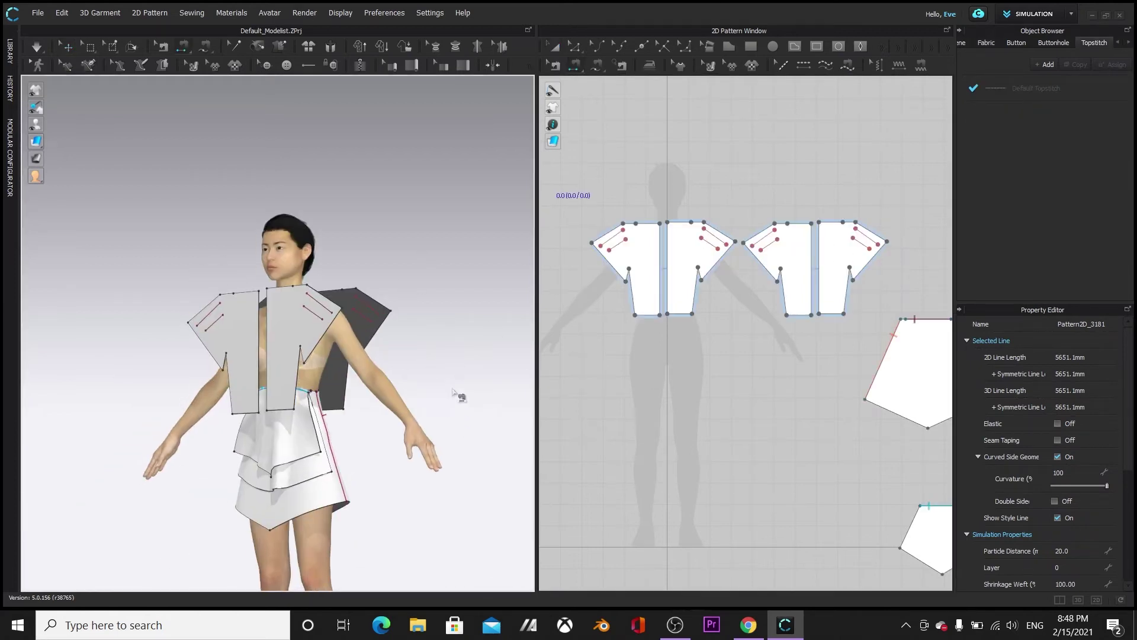
pyautogui.click(305, 391)
pyautogui.click(368, 411)
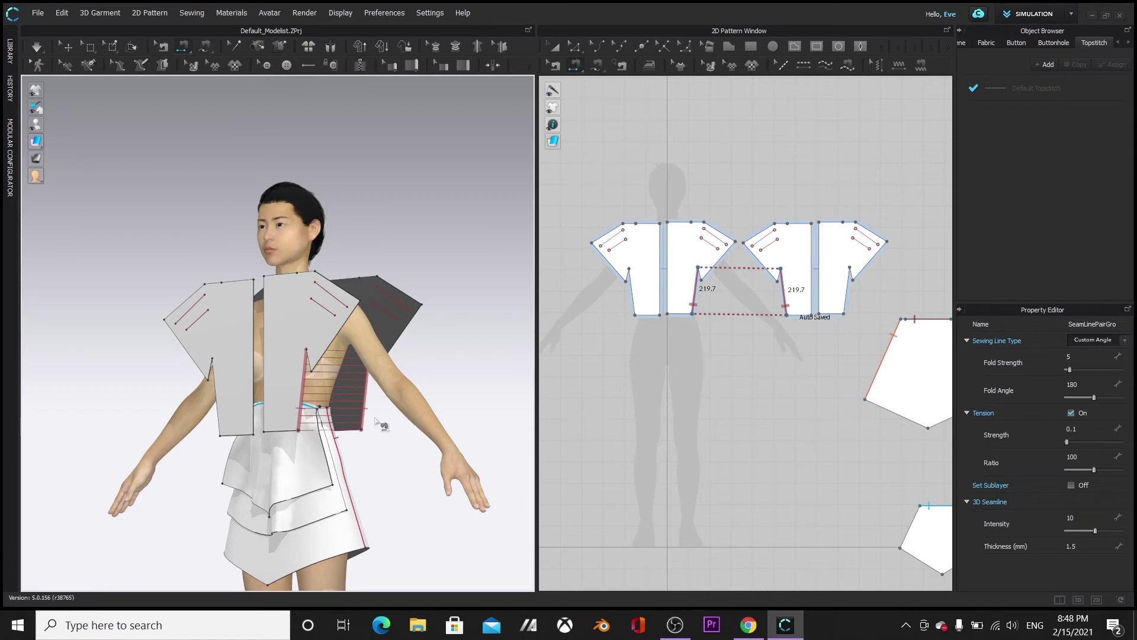
pyautogui.moveTo(92, 400); pyautogui.dragTo(160, 404, button='right')
pyautogui.click(131, 404)
pyautogui.click(179, 395)
# Sew the sloping sleeve tops of the front panels to the matching back edges on both shoulders
pyautogui.click(108, 267)
pyautogui.click(155, 281)
pyautogui.moveTo(450, 426); pyautogui.dragTo(349, 430, button='right')
pyautogui.click(332, 282)
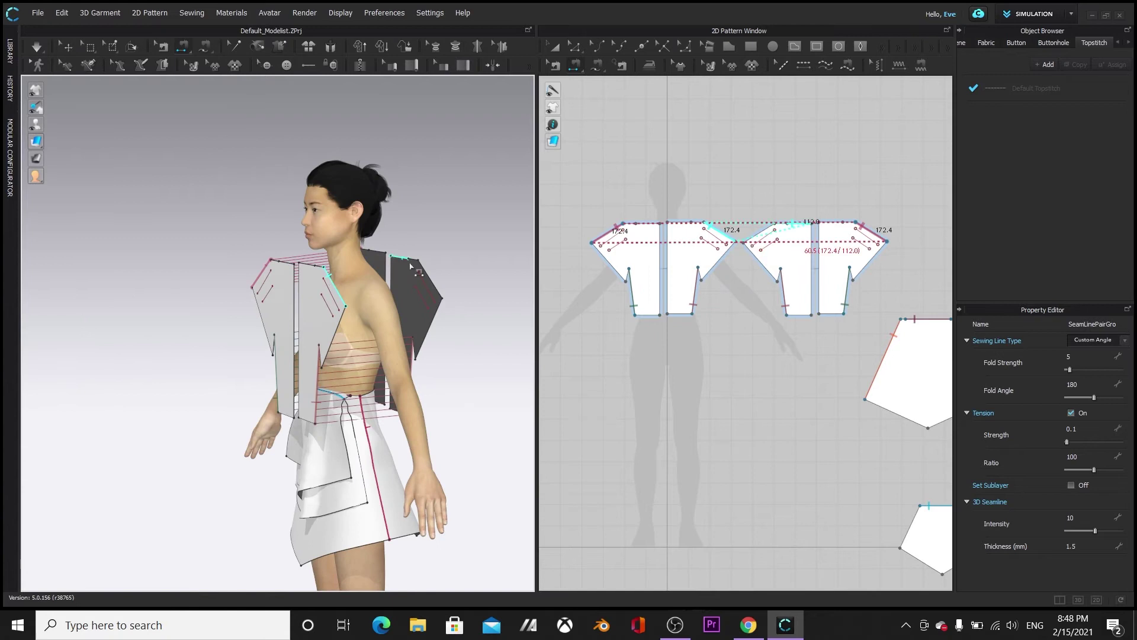
pyautogui.click(425, 271)
pyautogui.moveTo(428, 229); pyautogui.dragTo(486, 222, button='right')
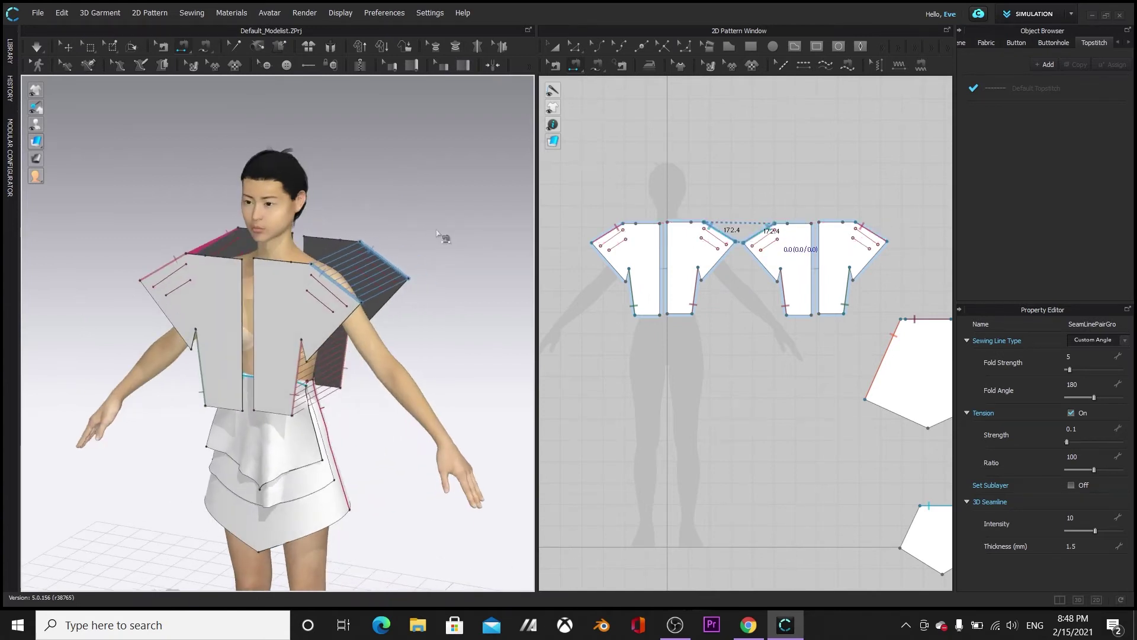
# Sew the remaining short matching edges of the front and back bodice panels, then the centre seams
pyautogui.moveTo(457, 323); pyautogui.dragTo(337, 314, button='right')
pyautogui.click(305, 347)
pyautogui.click(326, 296)
pyautogui.moveTo(496, 442); pyautogui.dragTo(430, 423, button='right')
pyautogui.click(393, 327)
pyautogui.click(420, 352)
pyautogui.moveTo(83, 336); pyautogui.dragTo(329, 410, button='right')
pyautogui.scroll(3, 410, 483)
pyautogui.moveTo(410, 482); pyautogui.dragTo(291, 411, button='right')
pyautogui.click(192, 302)
pyautogui.click(210, 302)
pyautogui.click(442, 302)
pyautogui.click(460, 302)
# Simulate the garment to drape the sewn bodice on the avatar
pyautogui.moveTo(63, 337); pyautogui.dragTo(314, 387, button='right')
pyautogui.moveTo(321, 458); pyautogui.dragTo(379, 428, button='right')
pyautogui.click(42, 45)
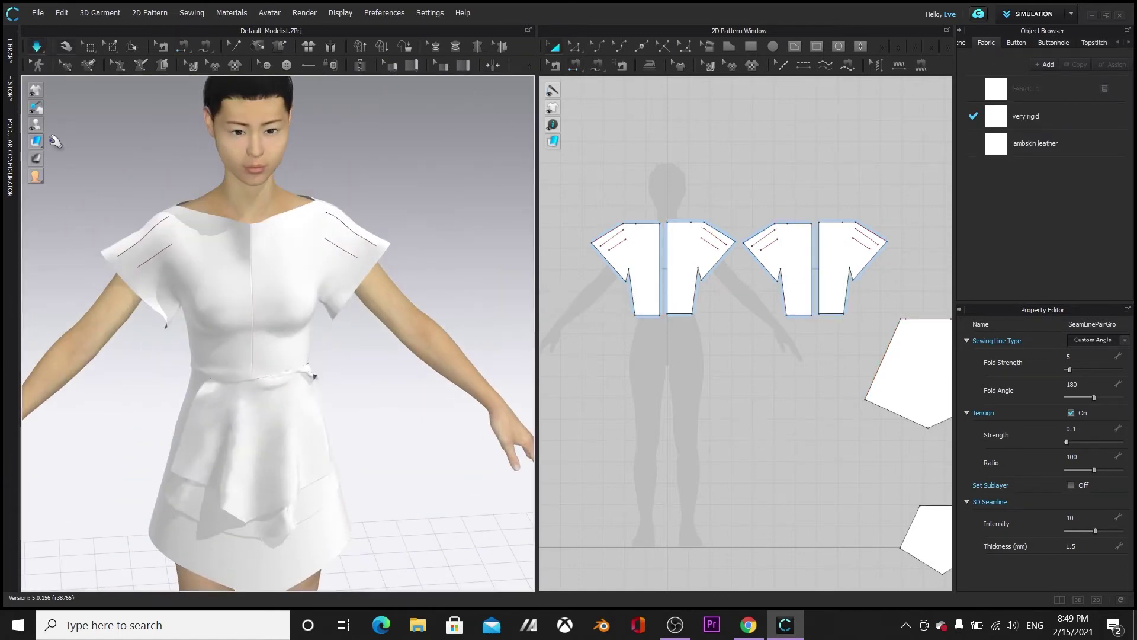
pyautogui.press('space')
pyautogui.press('space')
# Pull the bunched skirt layers down at the waist so they drape smoothly below the bodice
pyautogui.moveTo(440, 491); pyautogui.dragTo(391, 504, button='right')
pyautogui.moveTo(326, 459); pyautogui.dragTo(306, 424)
pyautogui.click(370, 391)
pyautogui.scroll(3, 277, 380)
pyautogui.moveTo(278, 382); pyautogui.dragTo(367, 391, button='right')
pyautogui.moveTo(418, 419); pyautogui.dragTo(333, 445)
pyautogui.moveTo(521, 510); pyautogui.dragTo(351, 459, button='right')
pyautogui.moveTo(296, 392); pyautogui.dragTo(314, 568)
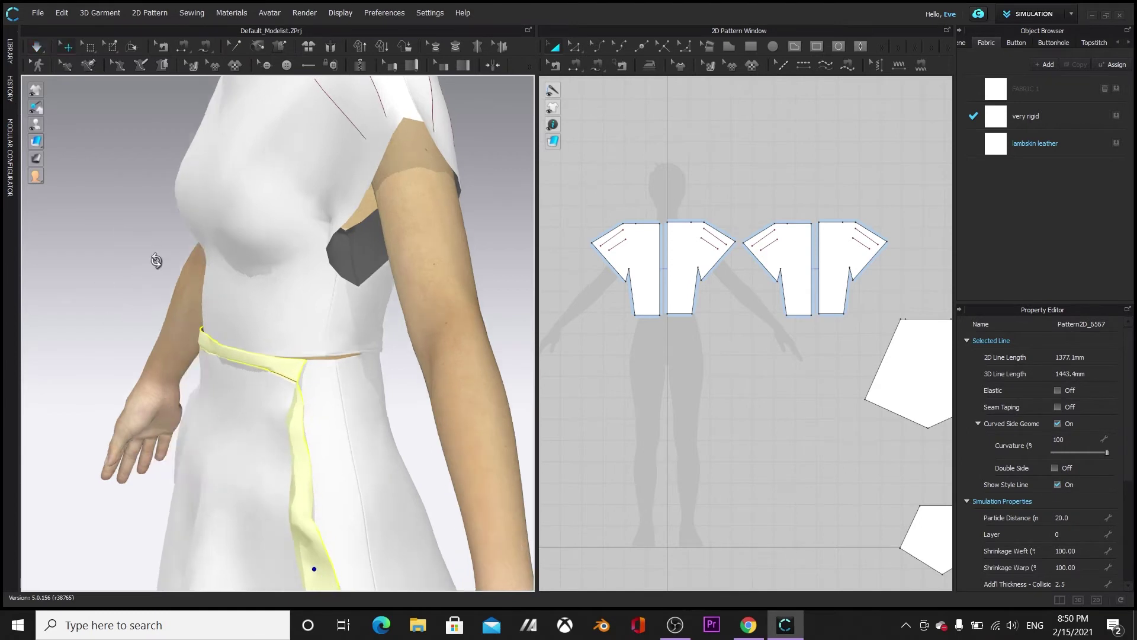
pyautogui.moveTo(152, 259); pyautogui.dragTo(424, 470, button='right')
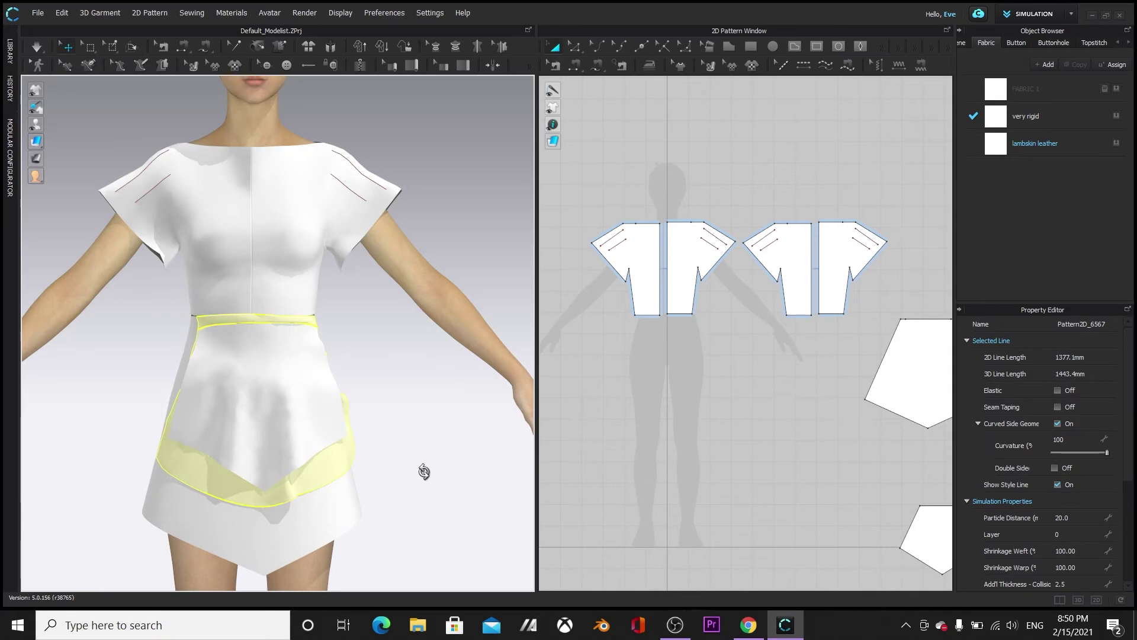
pyautogui.click(436, 429)
pyautogui.moveTo(437, 428)
pyautogui.mouseDown(button='right')
pyautogui.moveTo(391, 464)
pyautogui.moveTo(456, 441)
pyautogui.moveTo(458, 425)
pyautogui.mouseUp(button='right')
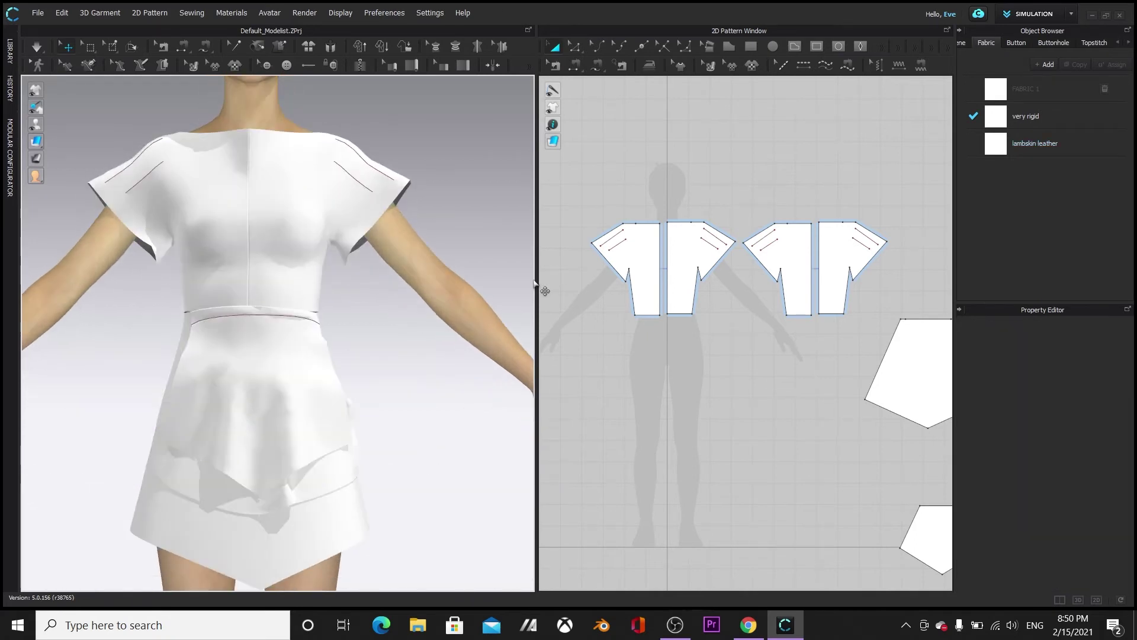
# Place the two back bodice panels directly above the front ones in the pattern layout
pyautogui.moveTo(534, 279); pyautogui.dragTo(658, 284)
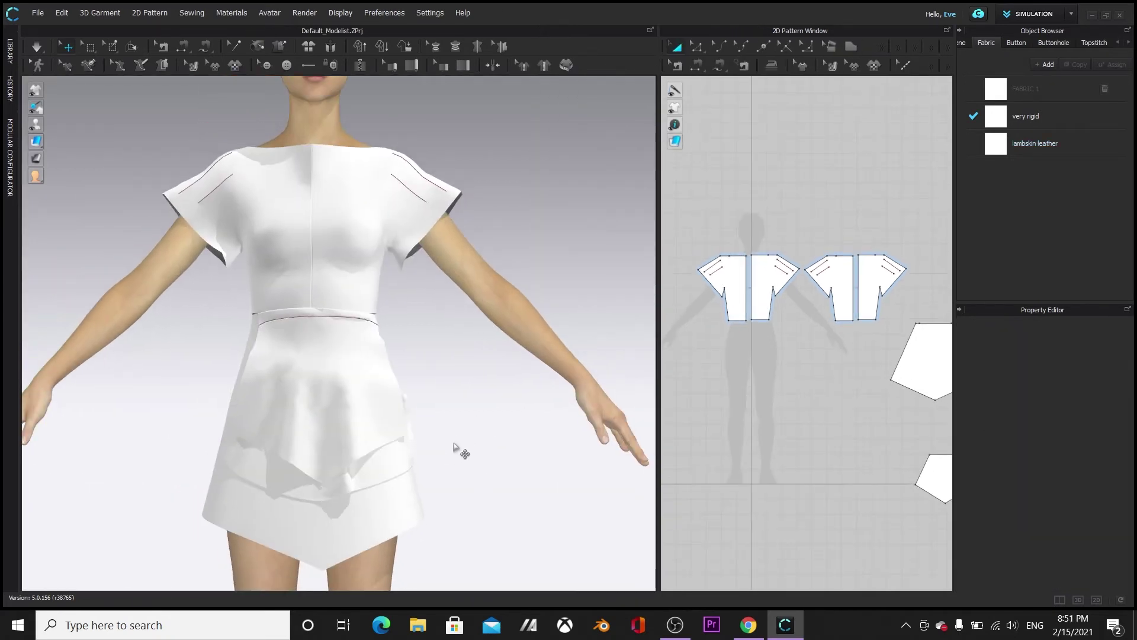
pyautogui.moveTo(481, 417); pyautogui.dragTo(487, 457, button='right')
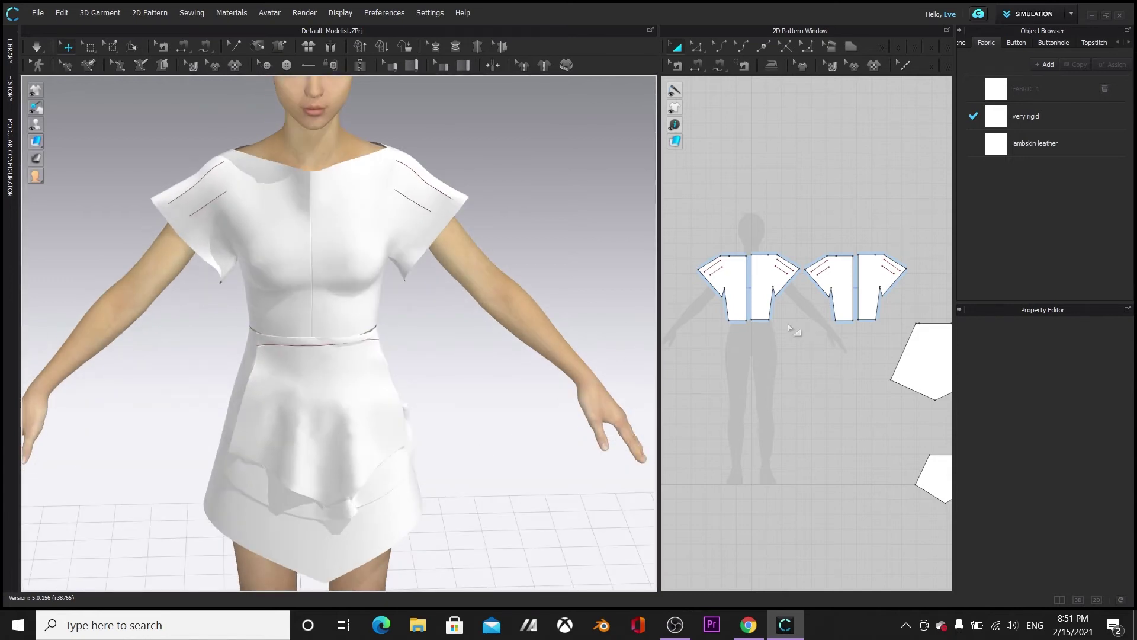
pyautogui.moveTo(659, 320); pyautogui.dragTo(613, 314)
pyautogui.moveTo(633, 198); pyautogui.dragTo(718, 207)
pyautogui.scroll(3, 729, 206)
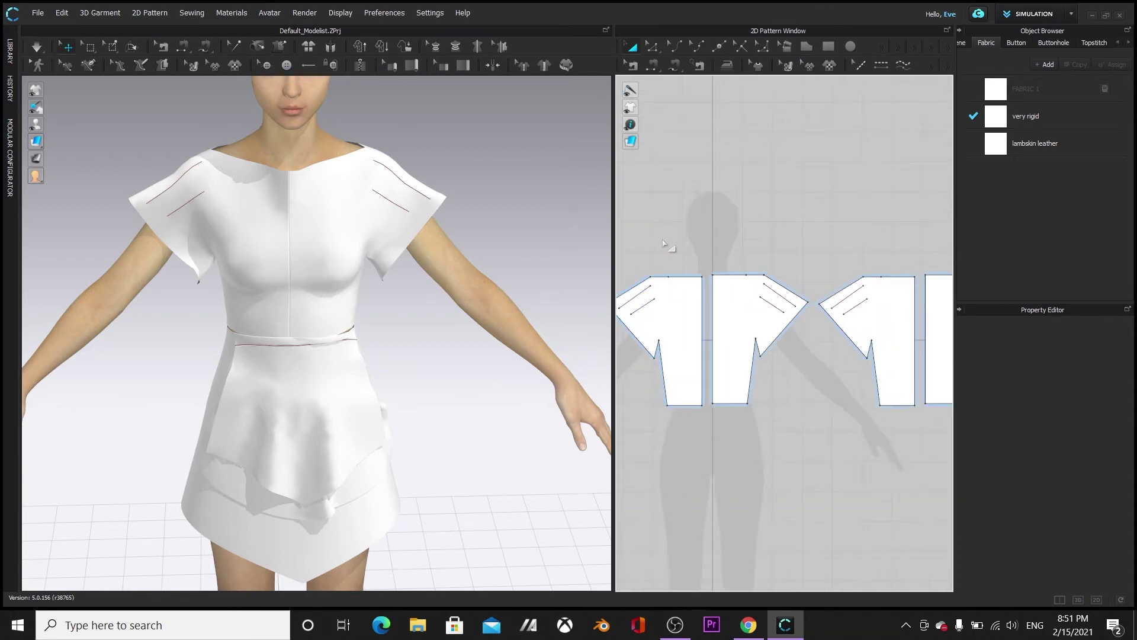
pyautogui.scroll(-2, 700, 227)
pyautogui.moveTo(902, 361); pyautogui.dragTo(902, 361)
pyautogui.moveTo(821, 279); pyautogui.dragTo(680, 172)
pyautogui.moveTo(764, 393); pyautogui.dragTo(810, 558, button='middle')
# Move the outer sleeve corners of the back and front bodice panels outward and upward, and simulate the wider sleeves
pyautogui.click(873, 107)
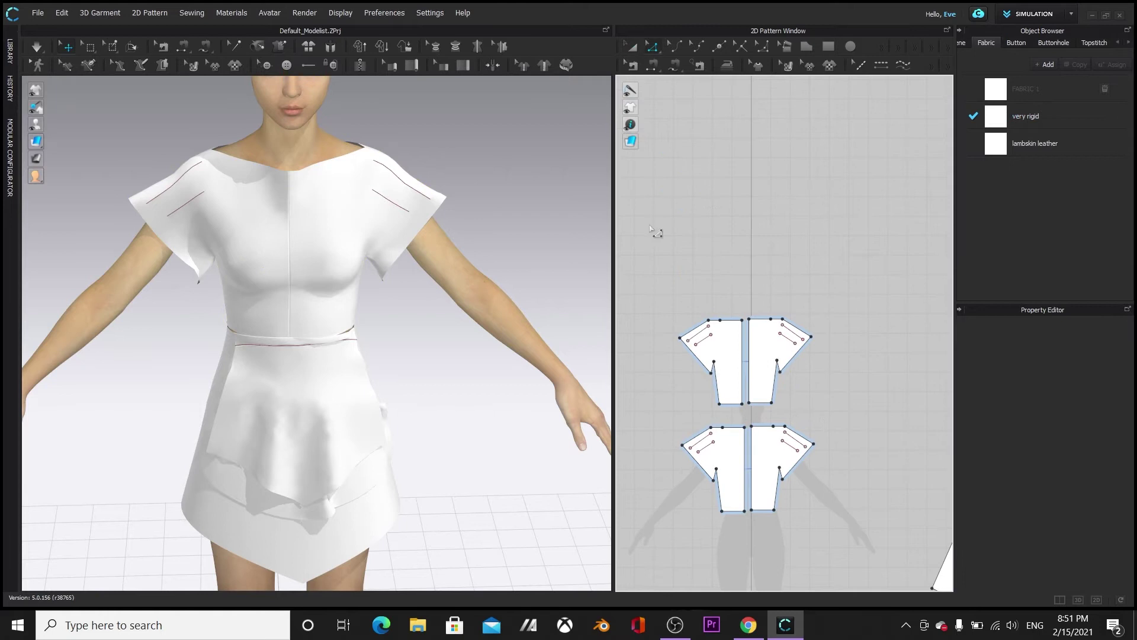
pyautogui.moveTo(812, 337); pyautogui.dragTo(824, 325)
pyautogui.moveTo(813, 443); pyautogui.dragTo(824, 436)
pyautogui.press('space')
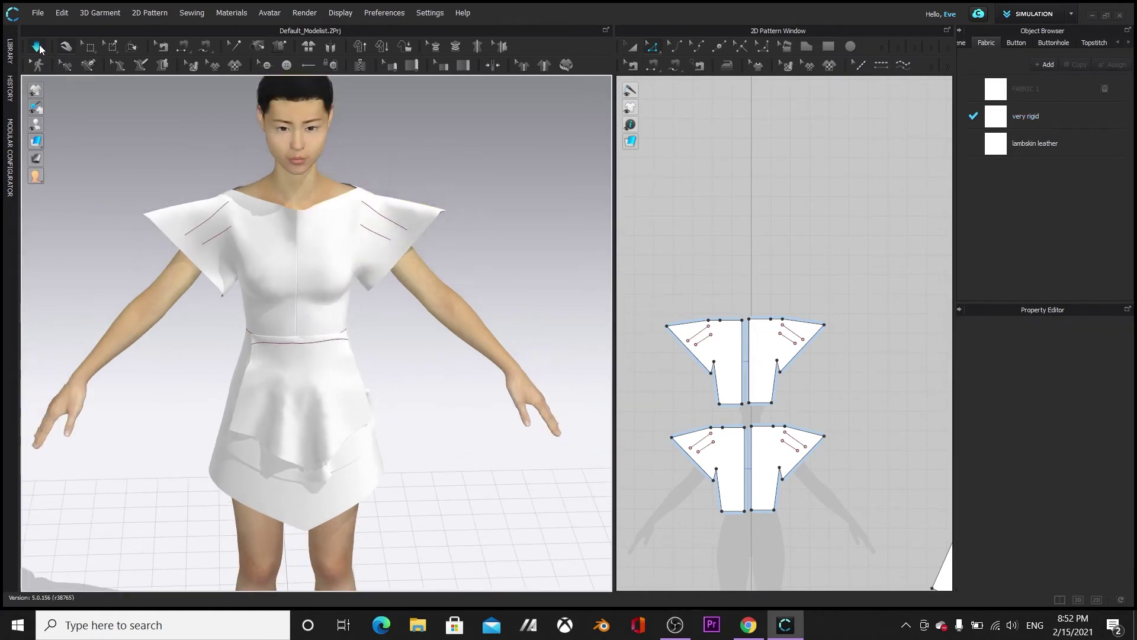
# Display the avatar's joints, rotate both upper arms downward, and hide the joints again
pyautogui.click(35, 123)
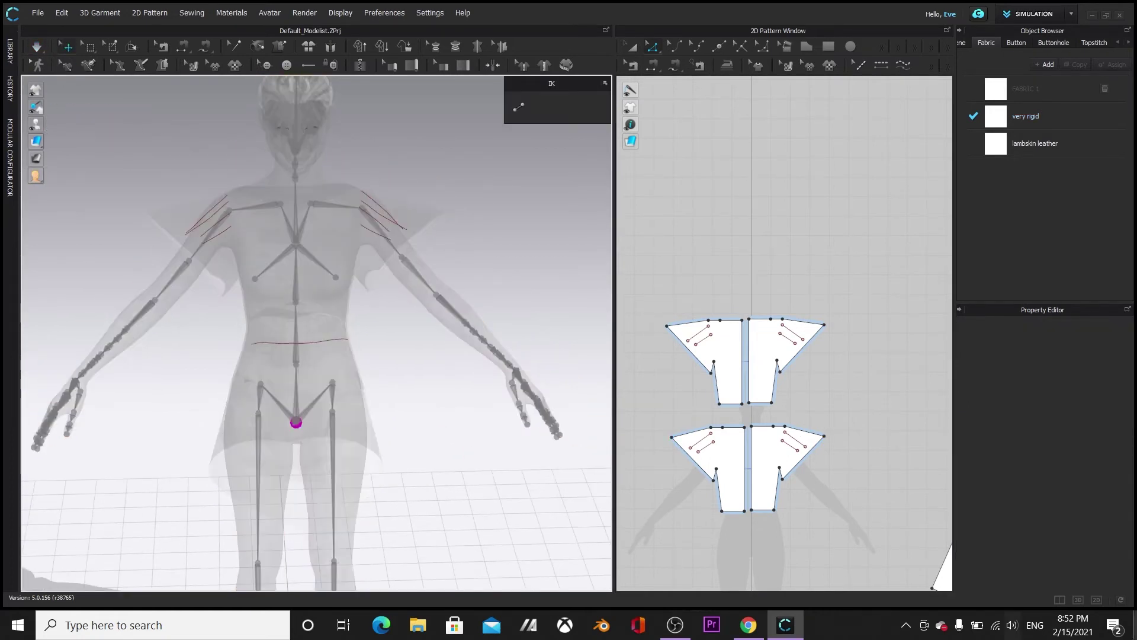
pyautogui.click(362, 206)
pyautogui.moveTo(405, 193); pyautogui.dragTo(408, 214)
pyautogui.click(229, 210)
pyautogui.moveTo(183, 200); pyautogui.dragTo(183, 218)
pyautogui.moveTo(37, 124)
pyautogui.click(104, 122)
# Simulate the garment in the new pose and pull the back bodice's hem down at the waist
pyautogui.moveTo(563, 434); pyautogui.dragTo(300, 388, button='right')
pyautogui.click(37, 47)
pyautogui.moveTo(246, 321); pyautogui.dragTo(272, 379)
pyautogui.press('space')
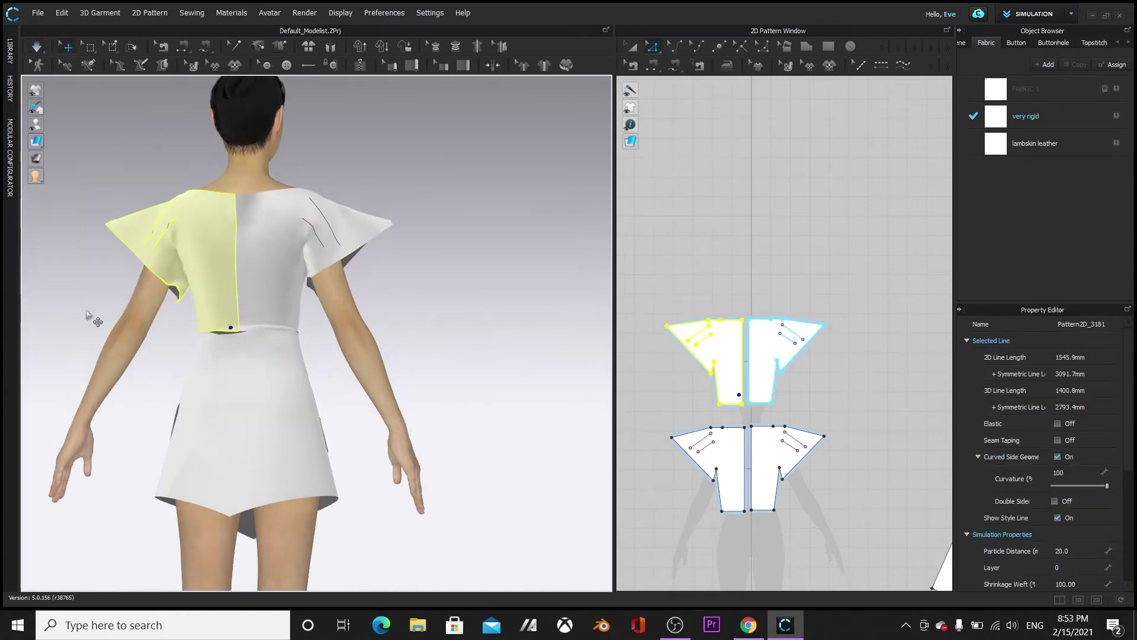
pyautogui.moveTo(68, 318); pyautogui.dragTo(524, 410, button='right')
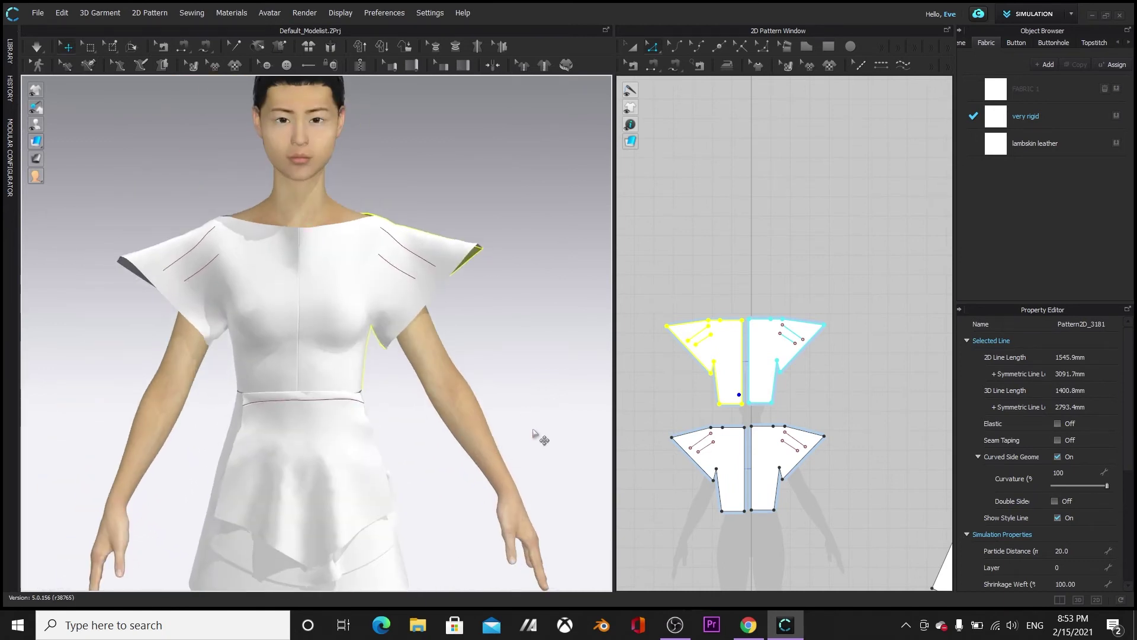
# Draw a tall rectangular strip about 66 mm wide and 894 mm long beside the bodice panels
pyautogui.moveTo(615, 293); pyautogui.dragTo(441, 293)
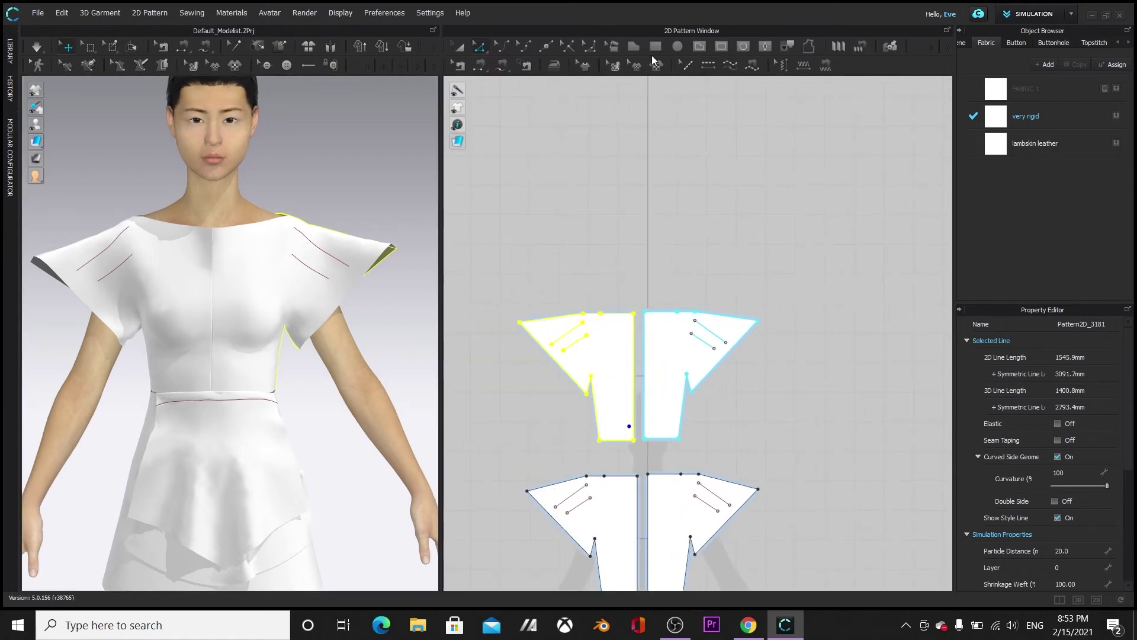
pyautogui.moveTo(857, 210); pyautogui.dragTo(876, 473)
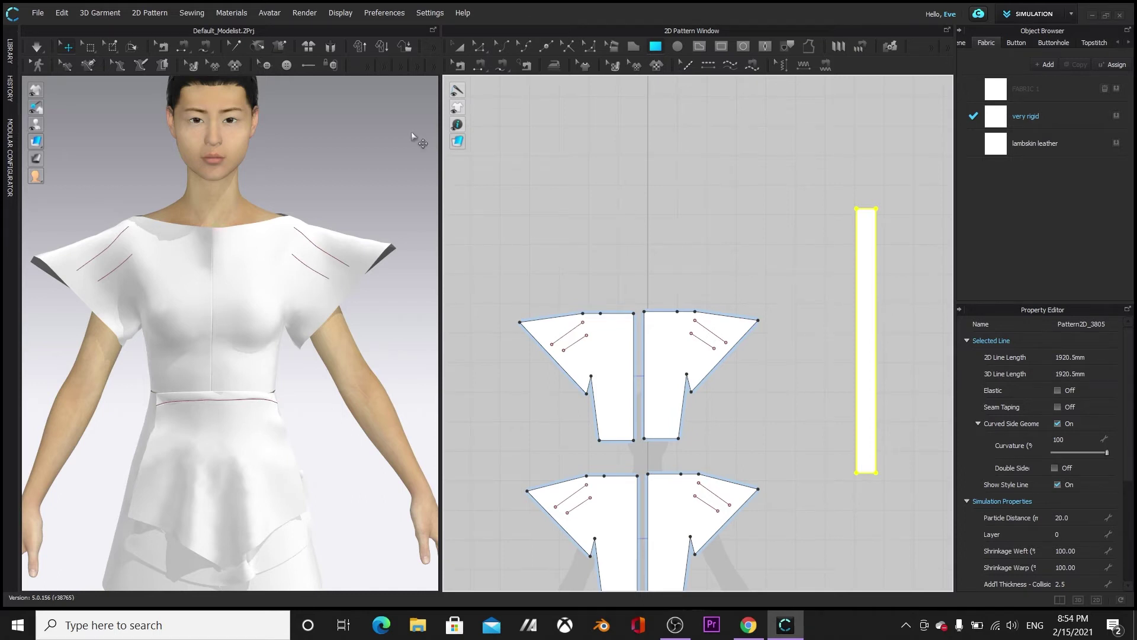
pyautogui.click(314, 276)
# Widen the rectangular strip to match the 129 mm upper internal line on the sleeve
pyautogui.click(575, 342)
pyautogui.click(558, 341)
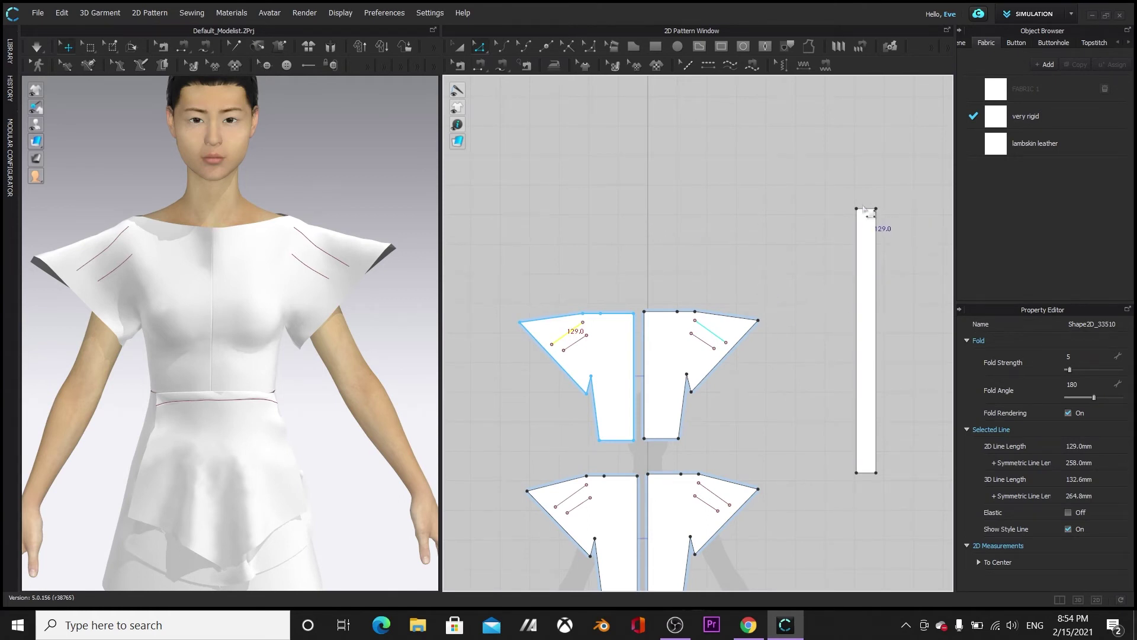
pyautogui.scroll(2, 871, 212)
pyautogui.click(865, 209)
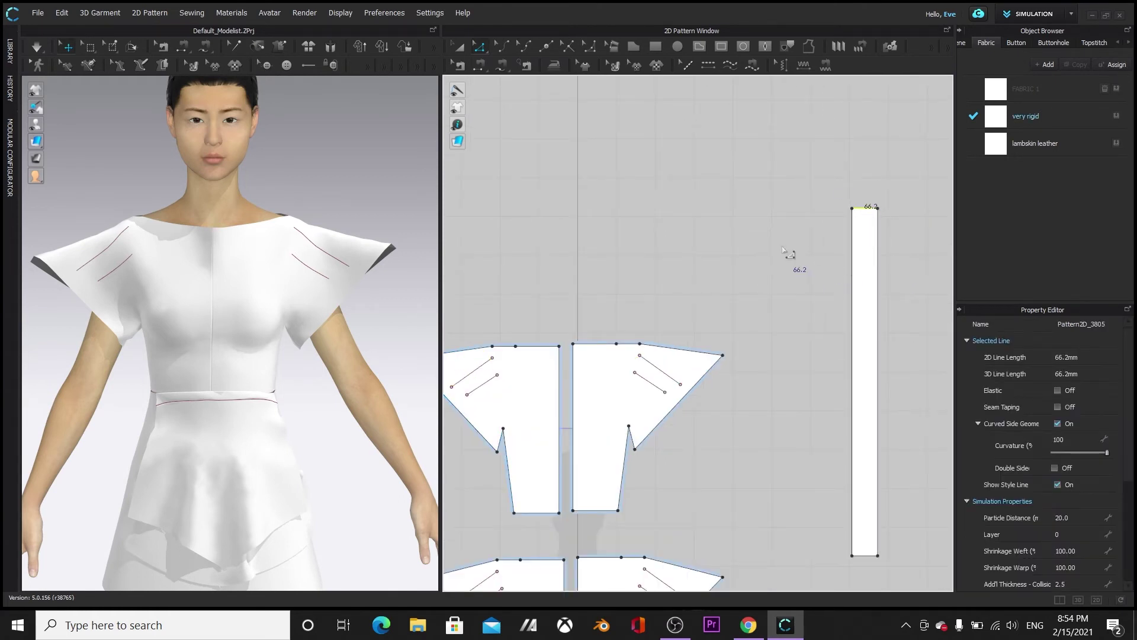
pyautogui.scroll(-2, 770, 210)
pyautogui.click(807, 391)
pyautogui.moveTo(808, 391); pyautogui.dragTo(825, 394)
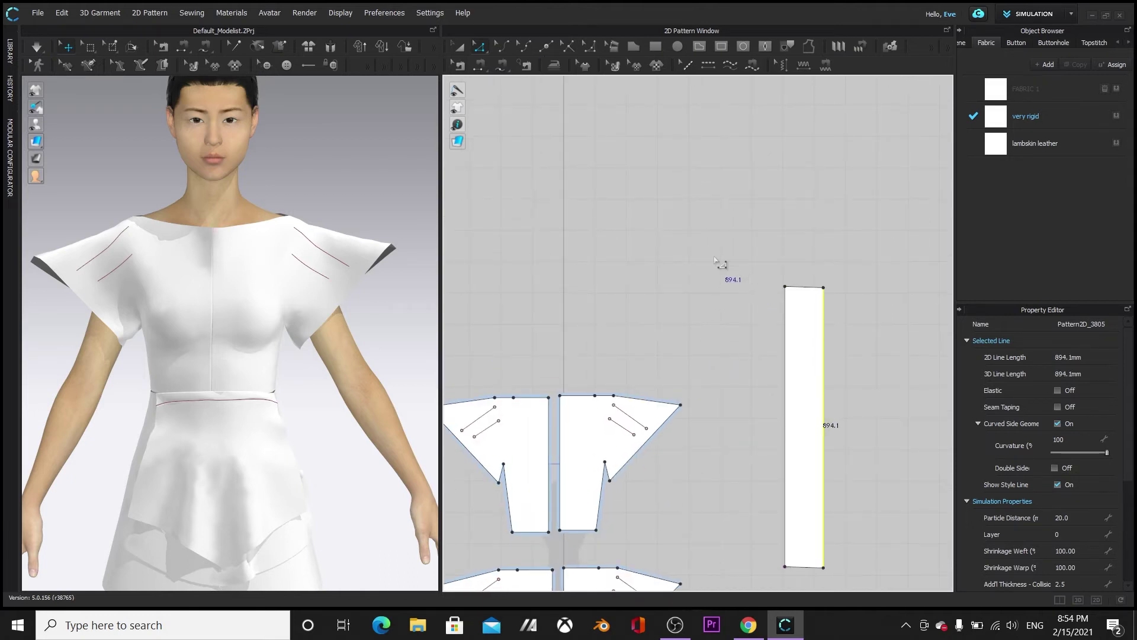
pyautogui.click(799, 261)
pyautogui.moveTo(822, 357); pyautogui.dragTo(824, 355)
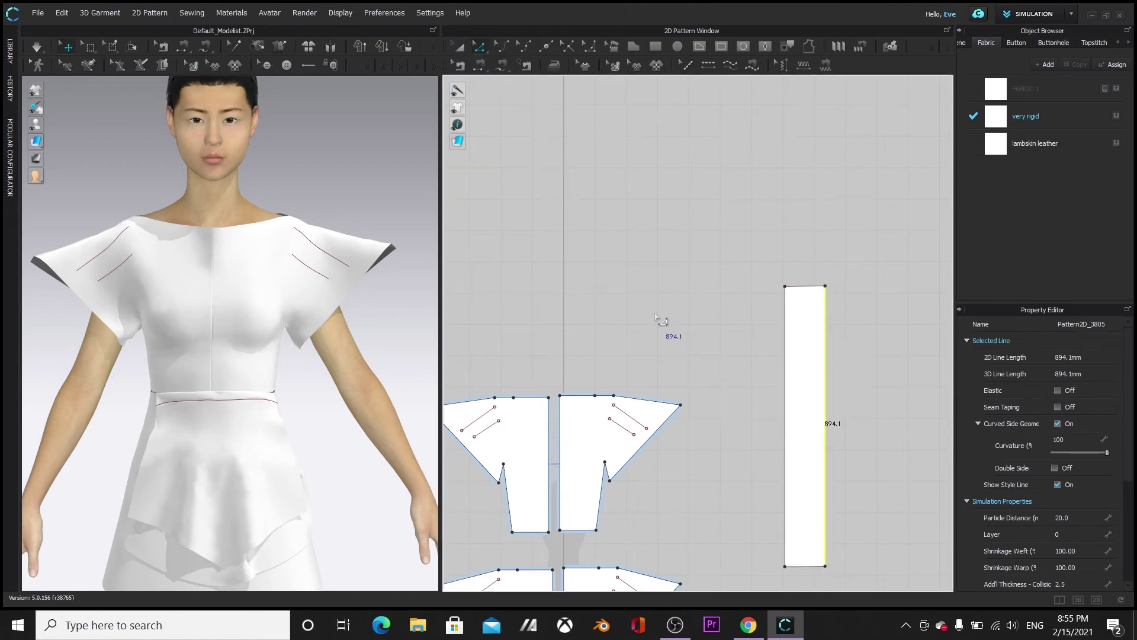
# Copy the rectangular strip and paste a duplicate right beside it
pyautogui.press('a')
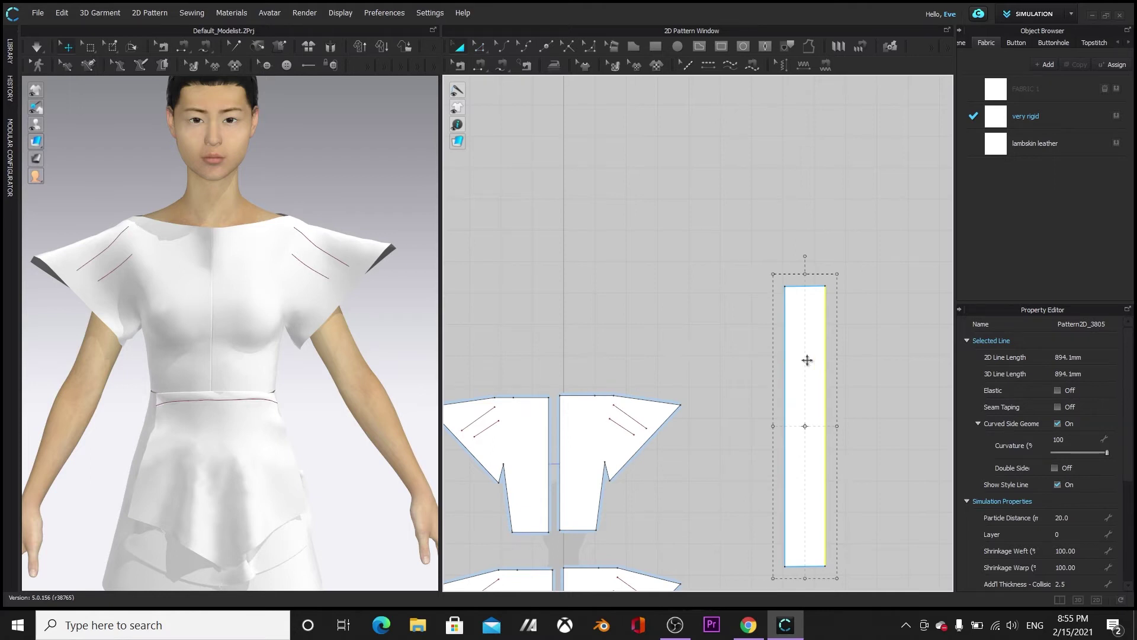
pyautogui.rightClick(807, 360)
pyautogui.click(837, 68)
pyautogui.rightClick(804, 355)
pyautogui.click(856, 83)
pyautogui.click(859, 430)
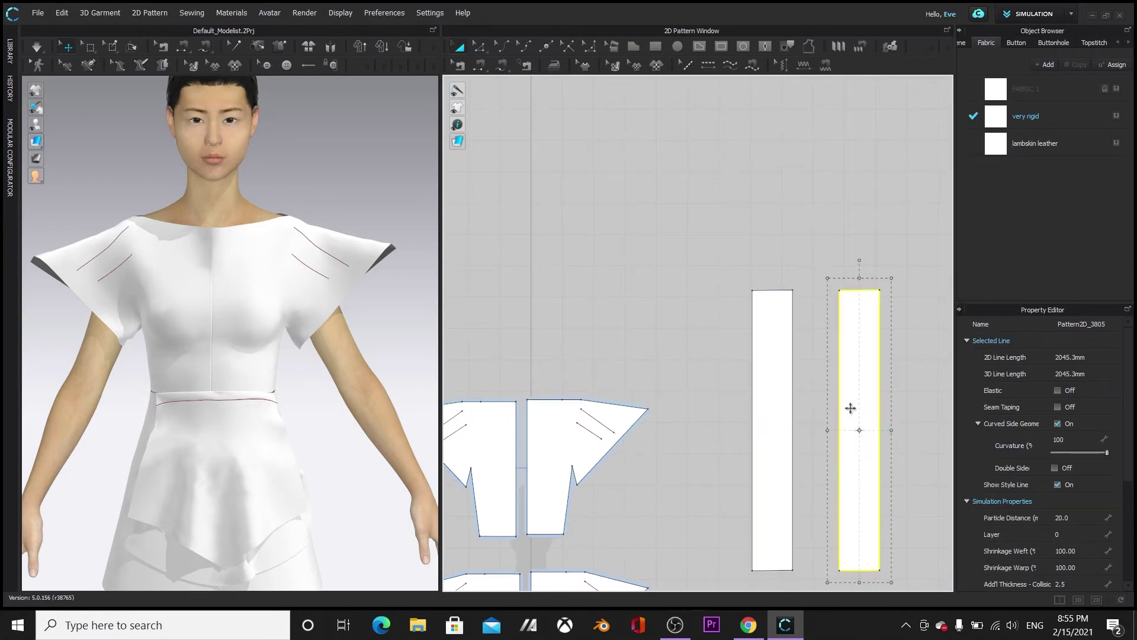
# Select both rectangular strips and shorten them together to roughly two thirds of their length
pyautogui.scroll(-2, 772, 407)
pyautogui.moveTo(716, 303); pyautogui.dragTo(849, 569)
pyautogui.moveTo(790, 460); pyautogui.dragTo(790, 460)
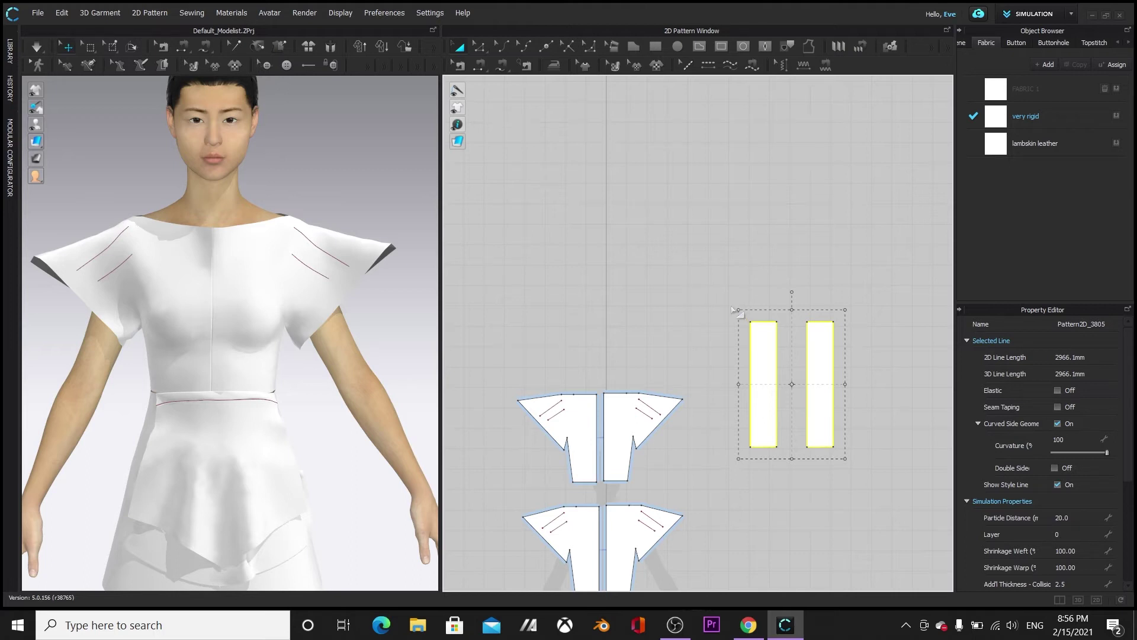
# Duplicate the two rectangular strips with Layer Clone (Over) and place the copies beside the originals
pyautogui.rightClick(751, 385)
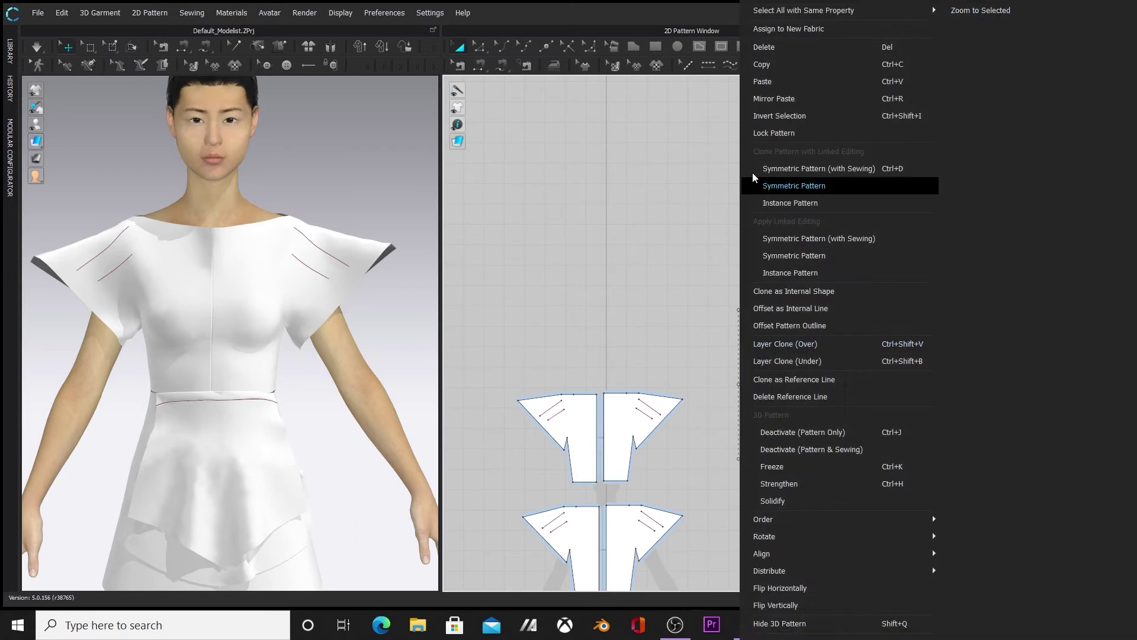
pyautogui.click(823, 342)
pyautogui.click(917, 381)
pyautogui.scroll(-2, 764, 251)
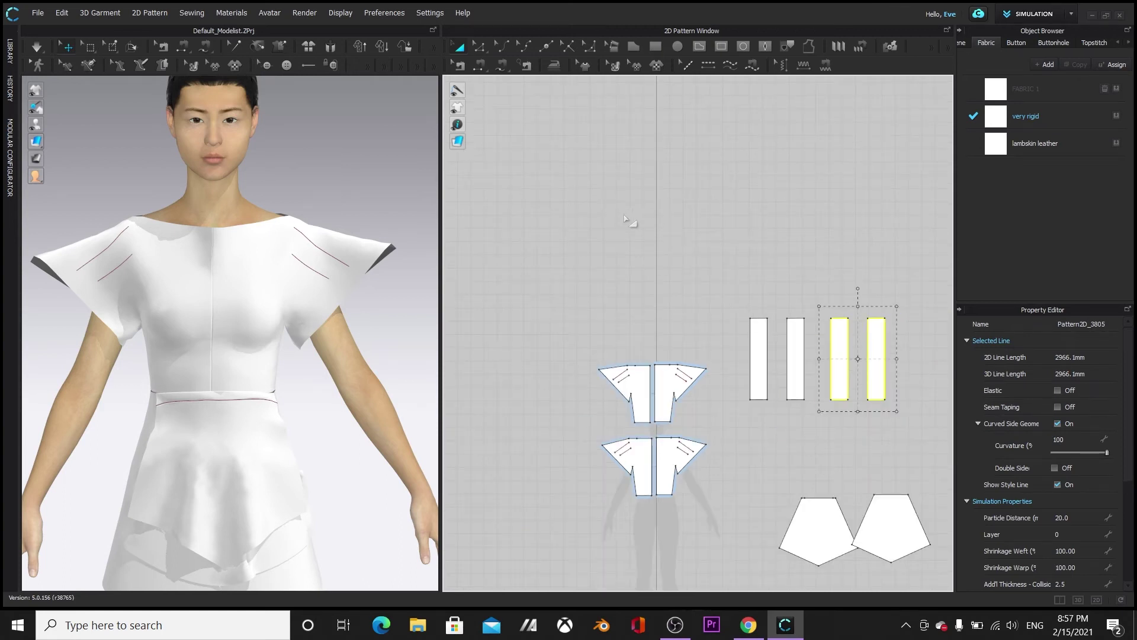
# Taper the two duplicated strips by moving both upper corners inward, narrowing their top edges to about 93 mm
pyautogui.scroll(6, 681, 243)
pyautogui.click(681, 254)
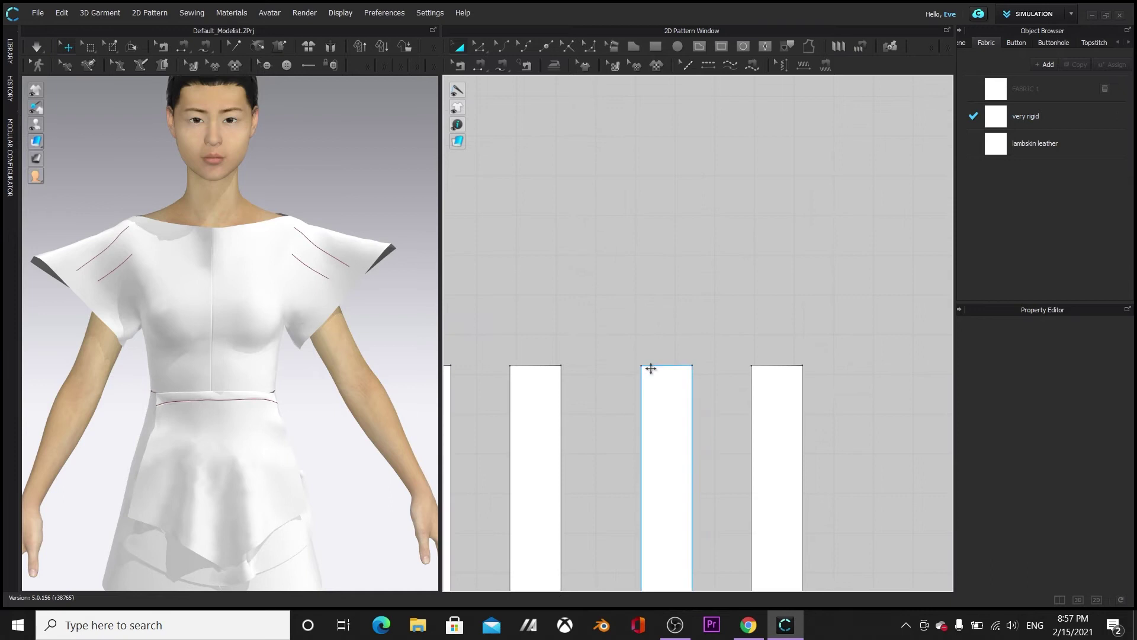
pyautogui.click(642, 366)
pyautogui.keyDown('shift'); pyautogui.moveTo(751, 366); pyautogui.dragTo(762, 366); pyautogui.keyUp('shift')
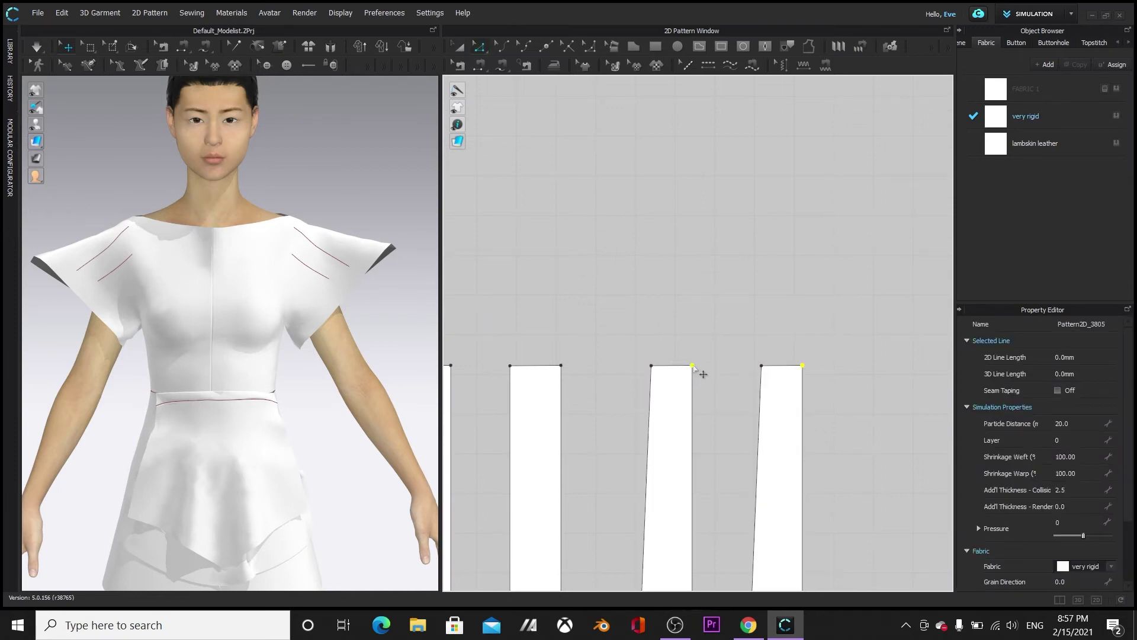
pyautogui.moveTo(692, 366); pyautogui.dragTo(688, 366)
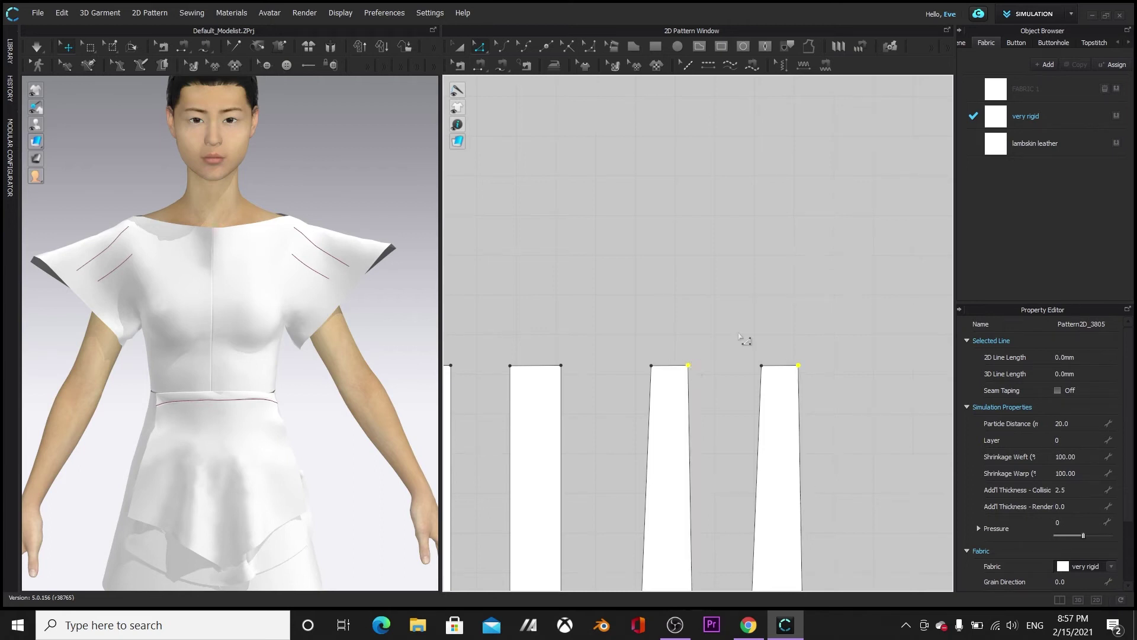
# Position the four strips in front of the avatar, with the straight pair at shoulder height and the tapered pair lower
pyautogui.scroll(-2, 675, 268)
pyautogui.moveTo(606, 235); pyautogui.dragTo(759, 215, button='middle')
pyautogui.scroll(-2, 764, 215)
pyautogui.moveTo(828, 225); pyautogui.dragTo(752, 236, button='middle')
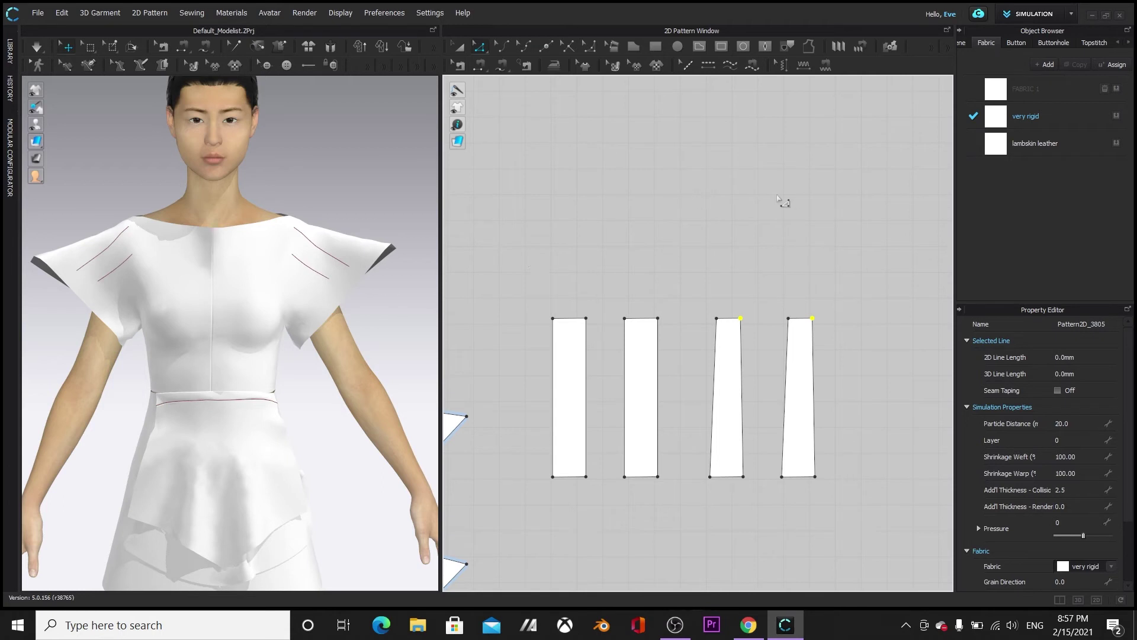
pyautogui.click(460, 46)
pyautogui.moveTo(489, 261); pyautogui.dragTo(784, 398)
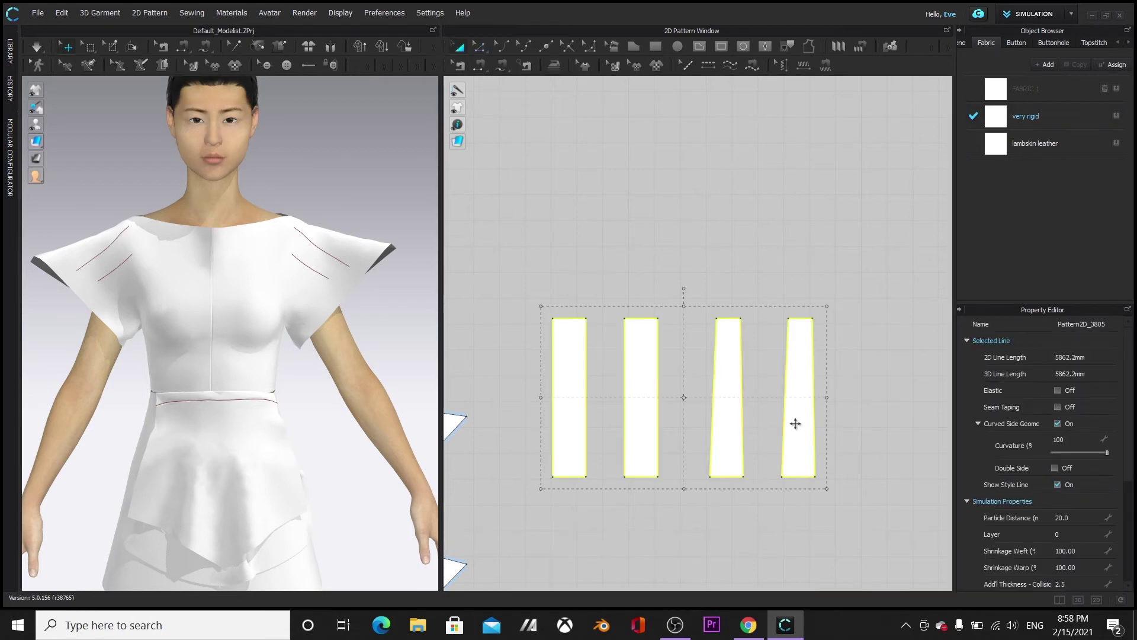
pyautogui.click(546, 183)
pyautogui.scroll(-4, 426, 299)
pyautogui.moveTo(328, 328); pyautogui.dragTo(164, 416)
pyautogui.scroll(-2, 312, 328)
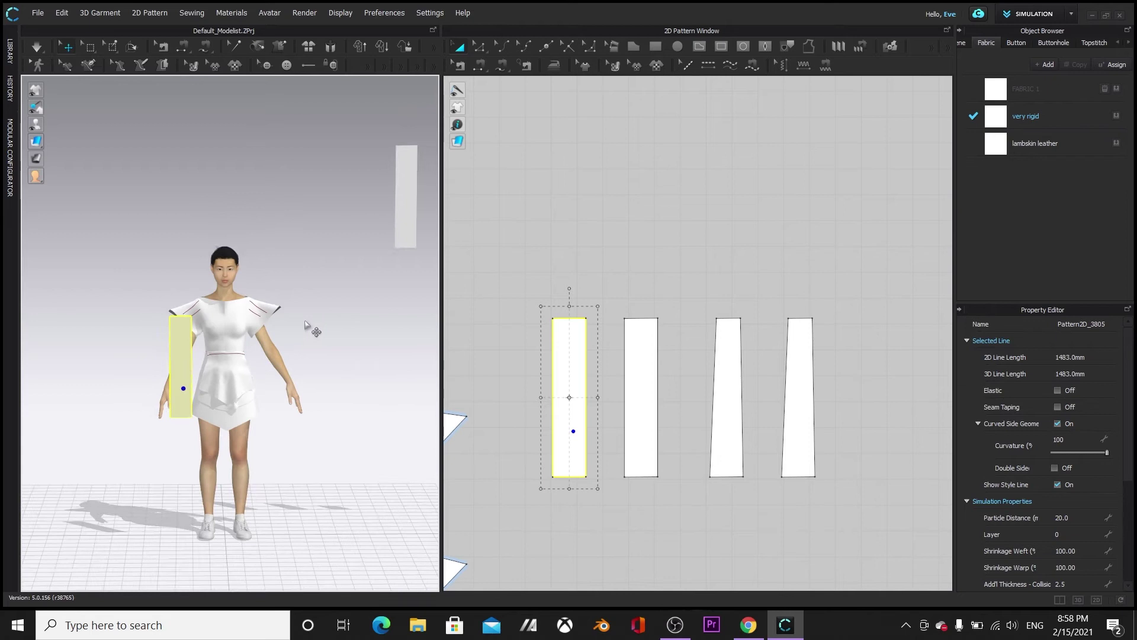
pyautogui.moveTo(379, 227); pyautogui.dragTo(251, 367)
pyautogui.moveTo(428, 240); pyautogui.dragTo(271, 413)
pyautogui.scroll(-1, 332, 332)
pyautogui.scroll(6, 341, 284)
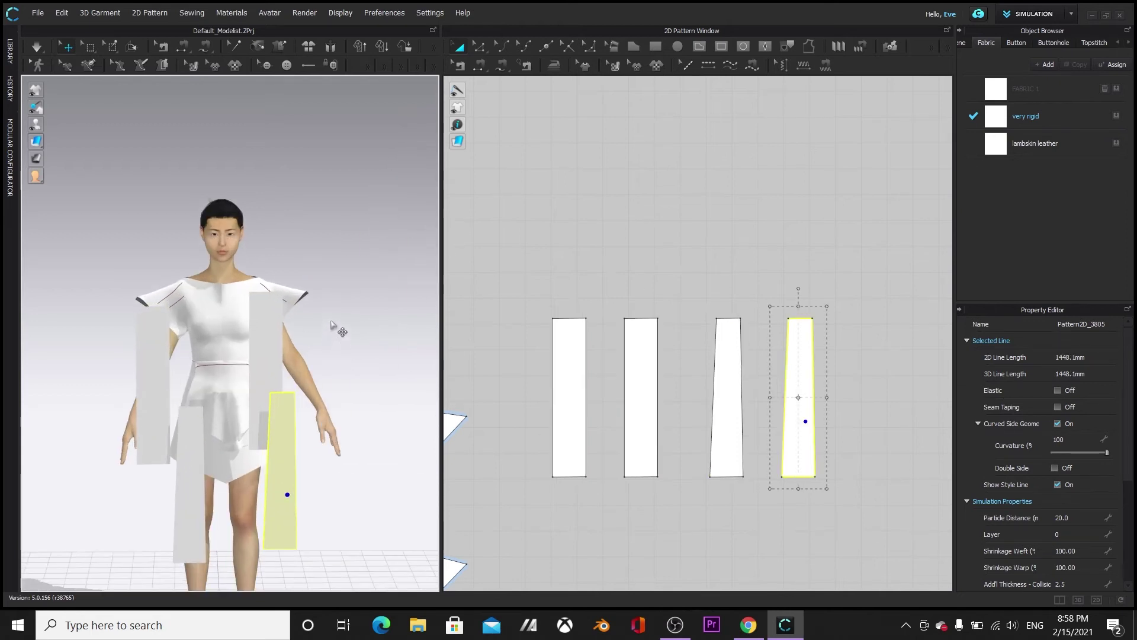
pyautogui.moveTo(153, 350); pyautogui.dragTo(180, 335)
pyautogui.scroll(2, 204, 320)
# Sew the top edge of each straight strip to the upper internal line on its front sleeve
pyautogui.click(479, 66)
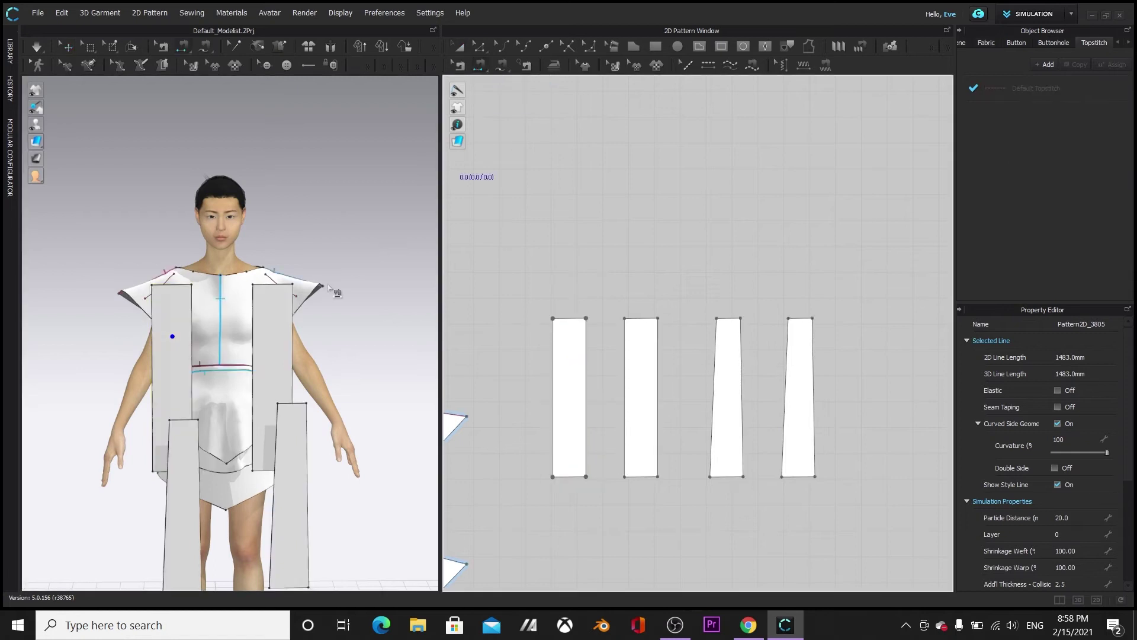
pyautogui.scroll(3, 274, 222)
pyautogui.click(274, 259)
pyautogui.click(289, 252)
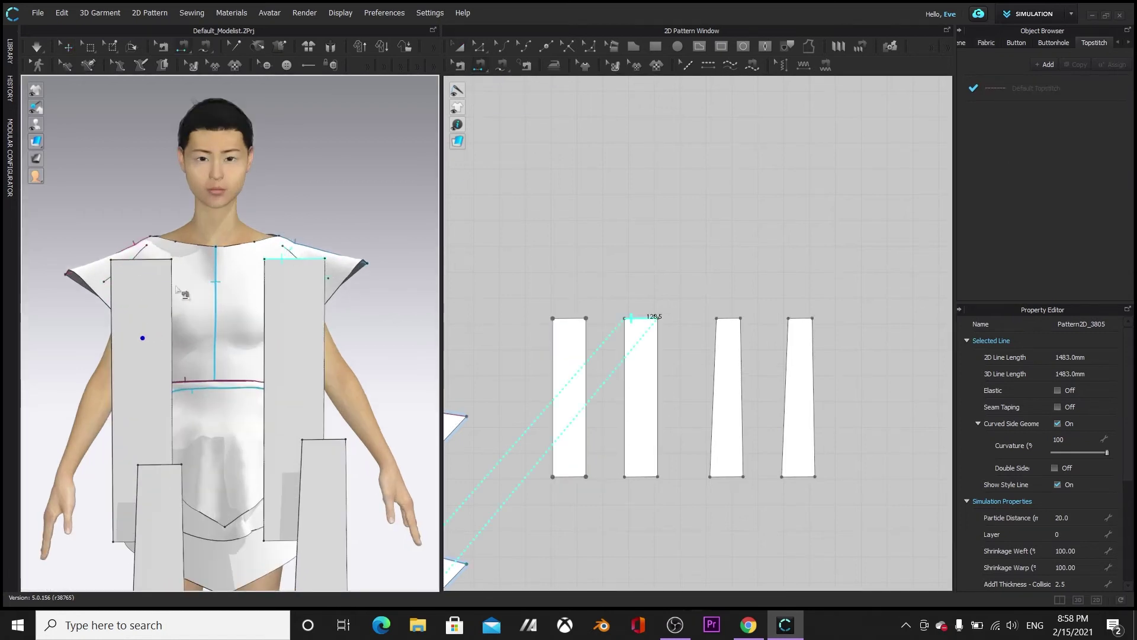
pyautogui.click(163, 259)
pyautogui.click(141, 251)
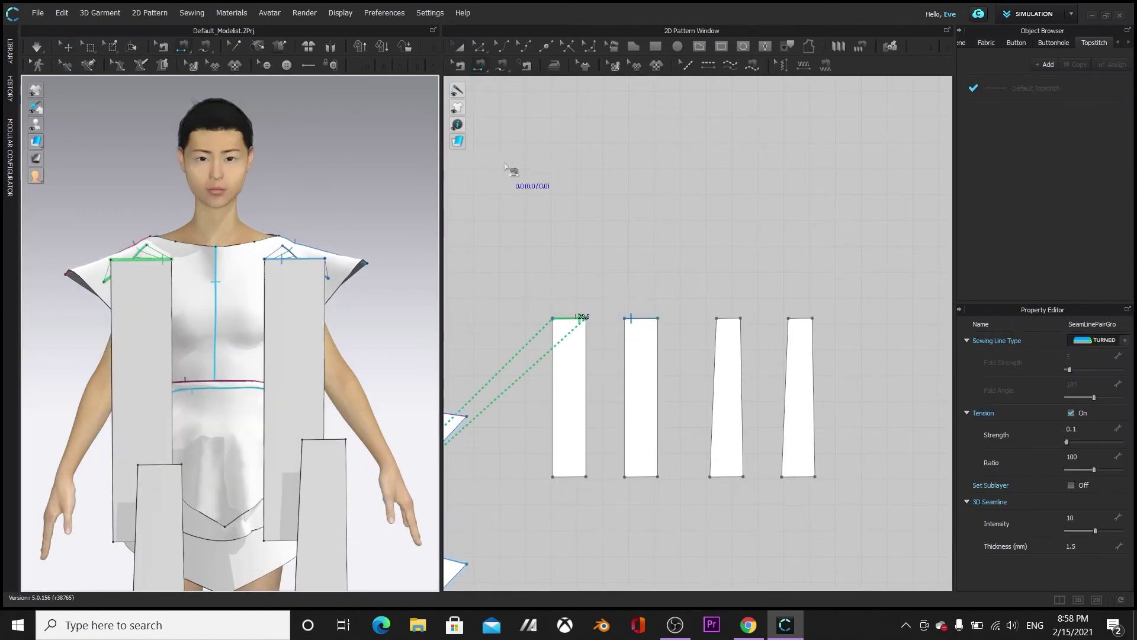
# Spread the two straight strips outward and raise the tapered strips in front of the chest
pyautogui.click(460, 51)
pyautogui.moveTo(285, 413); pyautogui.dragTo(334, 388)
pyautogui.moveTo(128, 373); pyautogui.dragTo(89, 356)
pyautogui.moveTo(154, 497); pyautogui.dragTo(150, 327)
pyautogui.moveTo(331, 542); pyautogui.dragTo(299, 391)
# Sew the tapered strips' top edges to the lower internal lines on the front sleeves and simulate the drape
pyautogui.press('n')
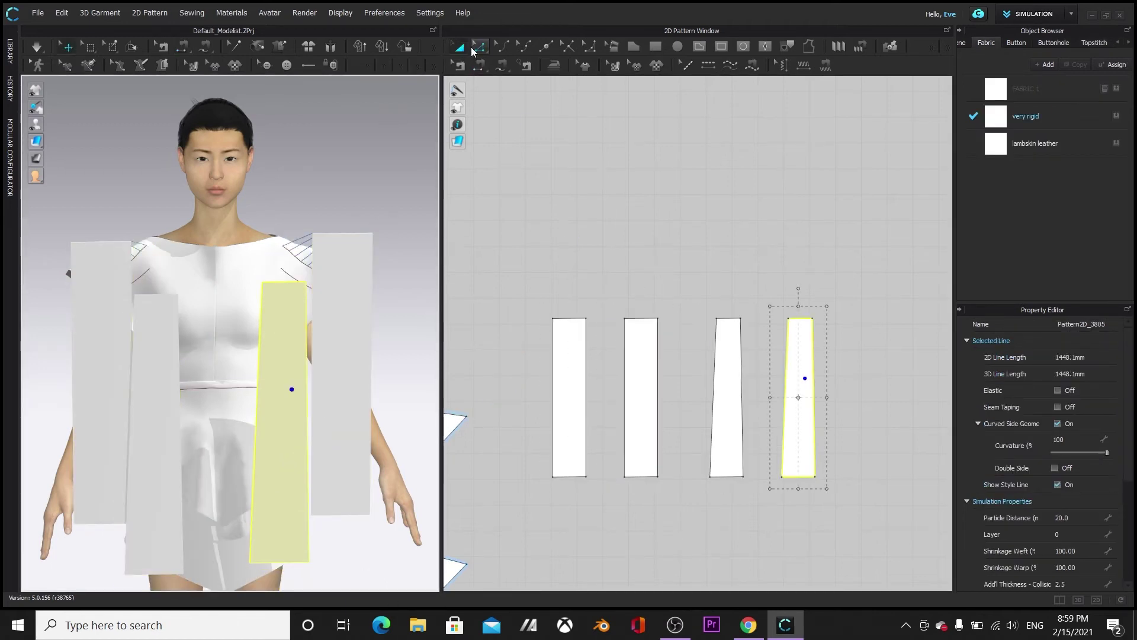
pyautogui.click(142, 278)
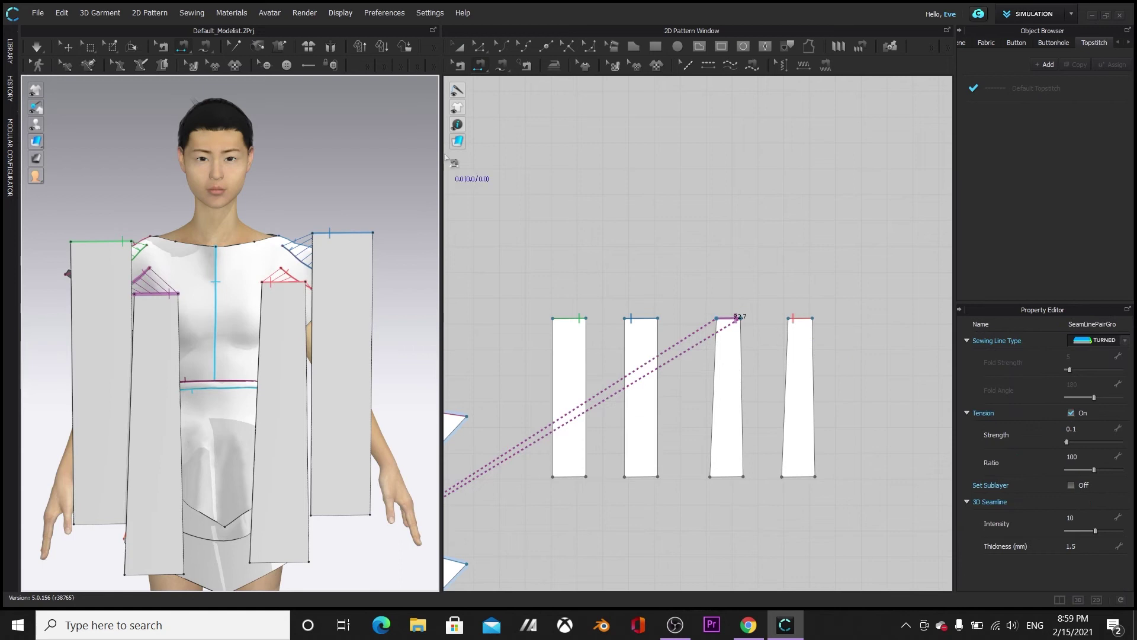
pyautogui.press('space')
pyautogui.moveTo(236, 480); pyautogui.dragTo(272, 474)
pyautogui.press('n')
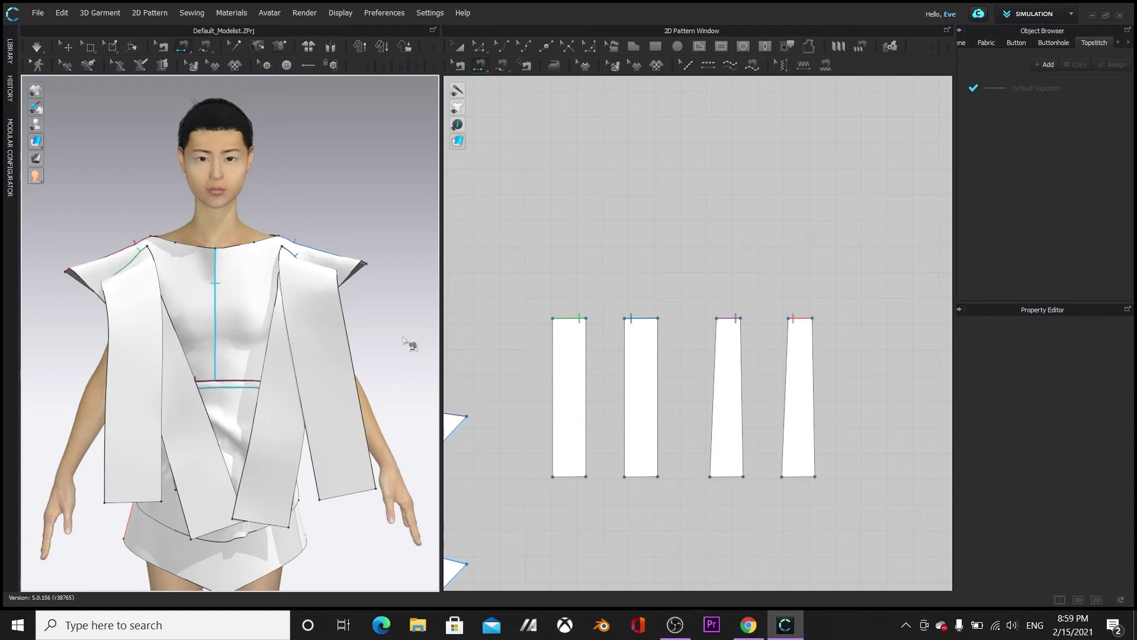
pyautogui.press('space')
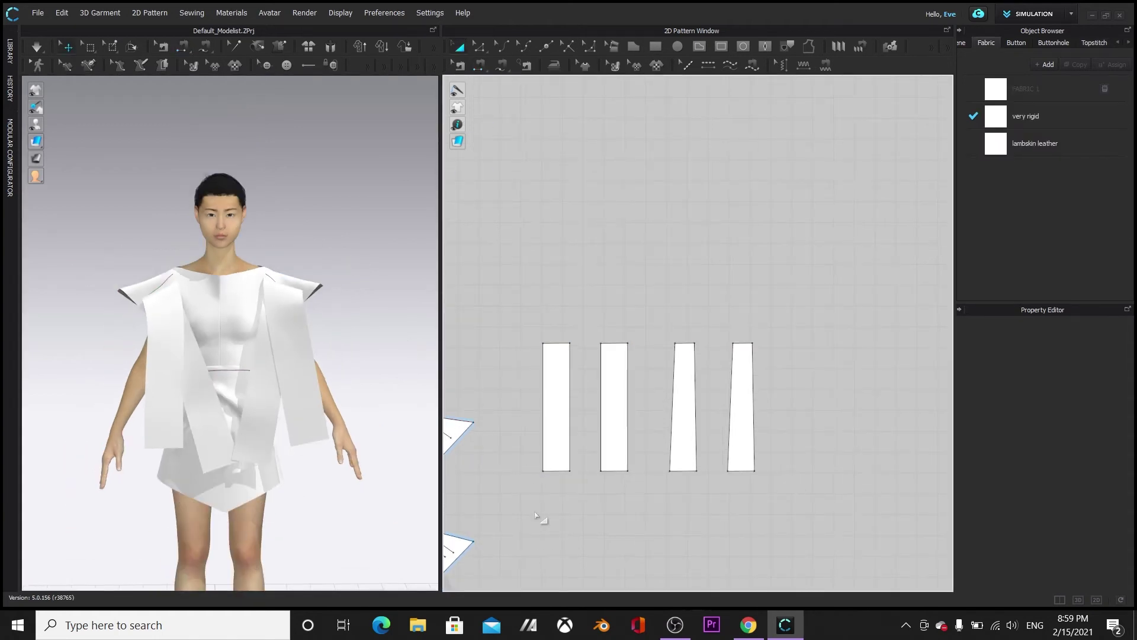
# Copy all four strips and paste the duplicates beside the originals in the pattern layout
pyautogui.moveTo(383, 513)
pyautogui.mouseDown(button='right')
pyautogui.moveTo(342, 524)
pyautogui.moveTo(367, 504)
pyautogui.mouseUp(button='right')
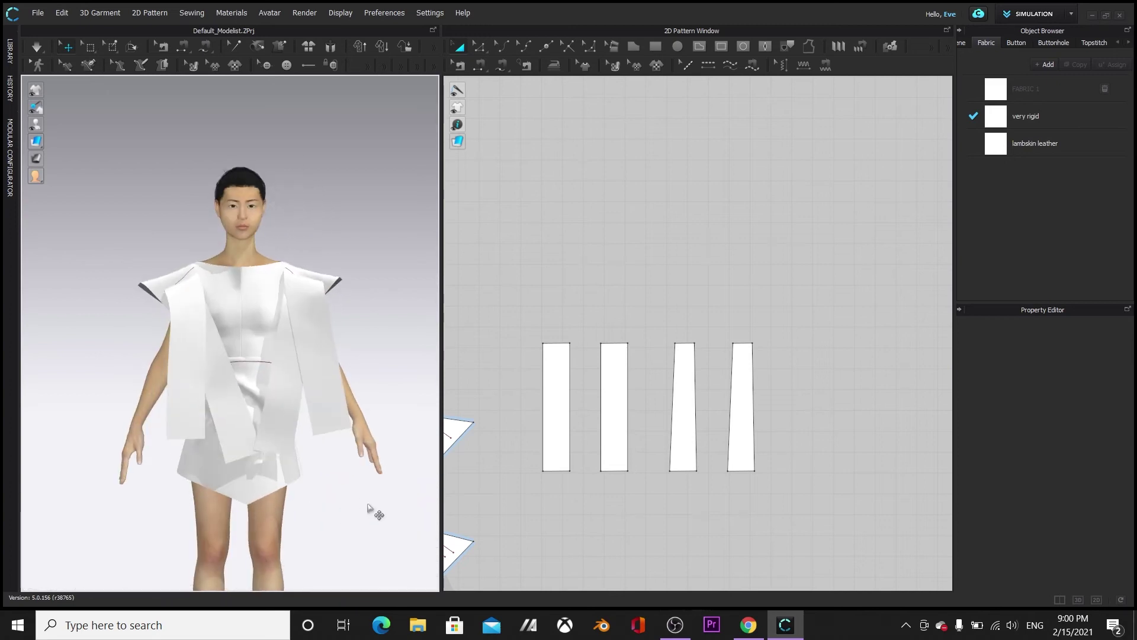
pyautogui.moveTo(525, 319); pyautogui.dragTo(818, 504)
pyautogui.rightClick(690, 450)
pyautogui.click(737, 64)
pyautogui.rightClick(691, 437)
pyautogui.click(770, 86)
pyautogui.click(907, 415)
# Bring the four pasted strips over to the avatar and move them behind its back
pyautogui.scroll(-5, 349, 525)
pyautogui.moveTo(384, 390); pyautogui.dragTo(237, 323)
pyautogui.rightClick(343, 342)
pyautogui.click(379, 272)
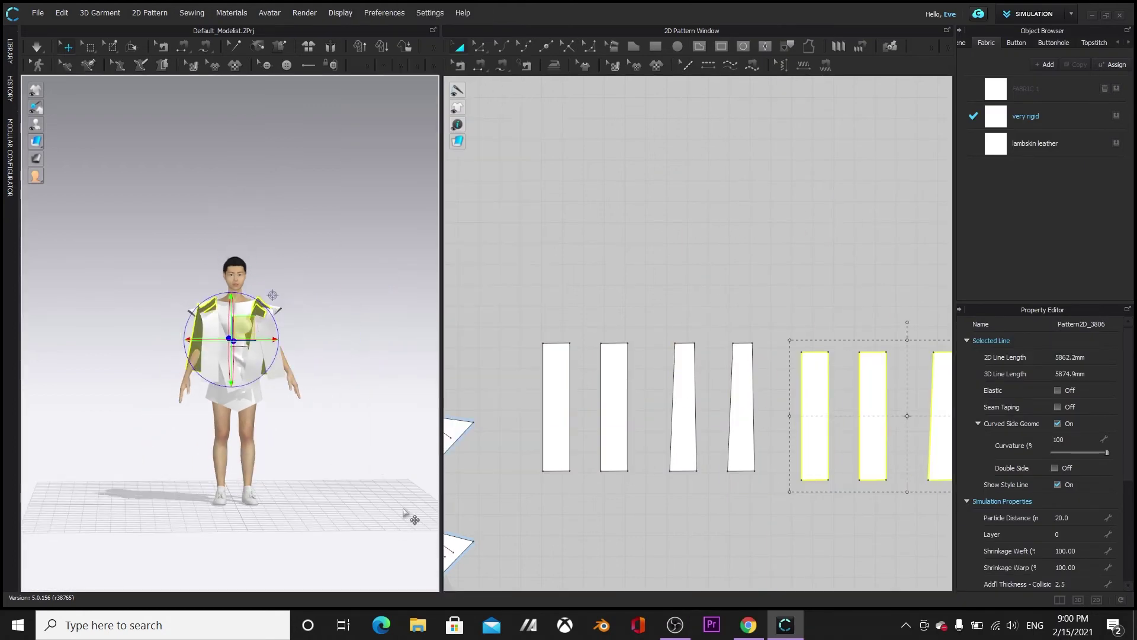
pyautogui.moveTo(403, 513); pyautogui.dragTo(304, 474, button='right')
pyautogui.moveTo(304, 474); pyautogui.dragTo(231, 511, button='middle')
pyautogui.moveTo(246, 410); pyautogui.dragTo(289, 411)
pyautogui.scroll(3, 388, 414)
pyautogui.moveTo(368, 510); pyautogui.dragTo(342, 428, button='middle')
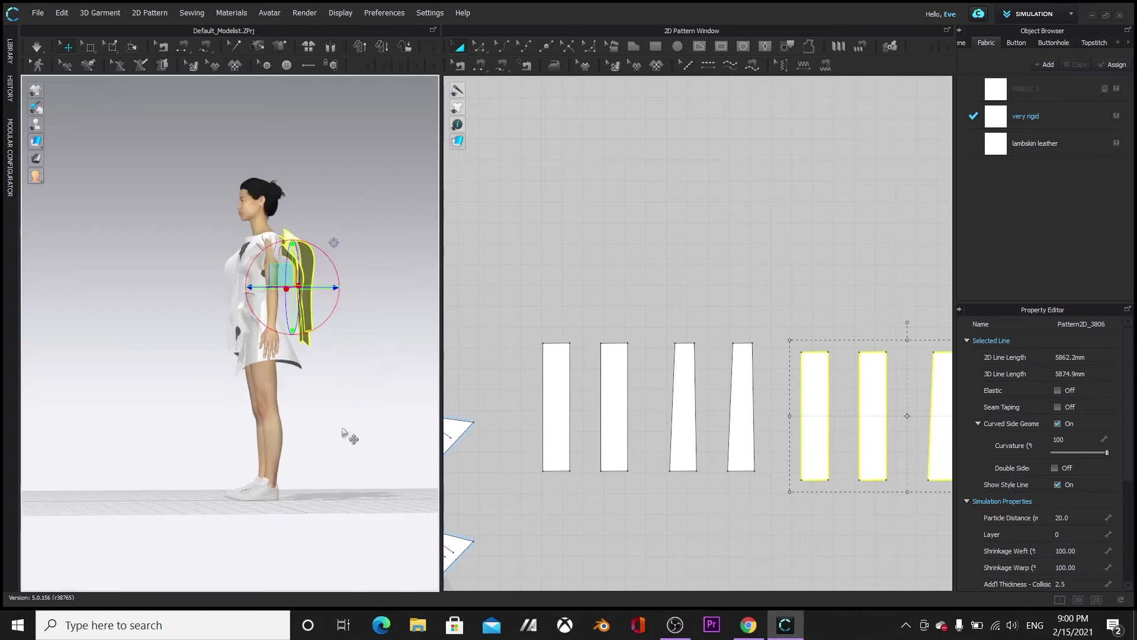
# Lower the four pasted strips so their top edges sit near the internal lines on the back sleeves
pyautogui.moveTo(342, 428); pyautogui.dragTo(240, 433, button='right')
pyautogui.scroll(3, 240, 432)
pyautogui.moveTo(397, 423); pyautogui.dragTo(399, 486, button='middle')
pyautogui.scroll(-3, 626, 513)
pyautogui.moveTo(276, 289); pyautogui.dragTo(278, 311)
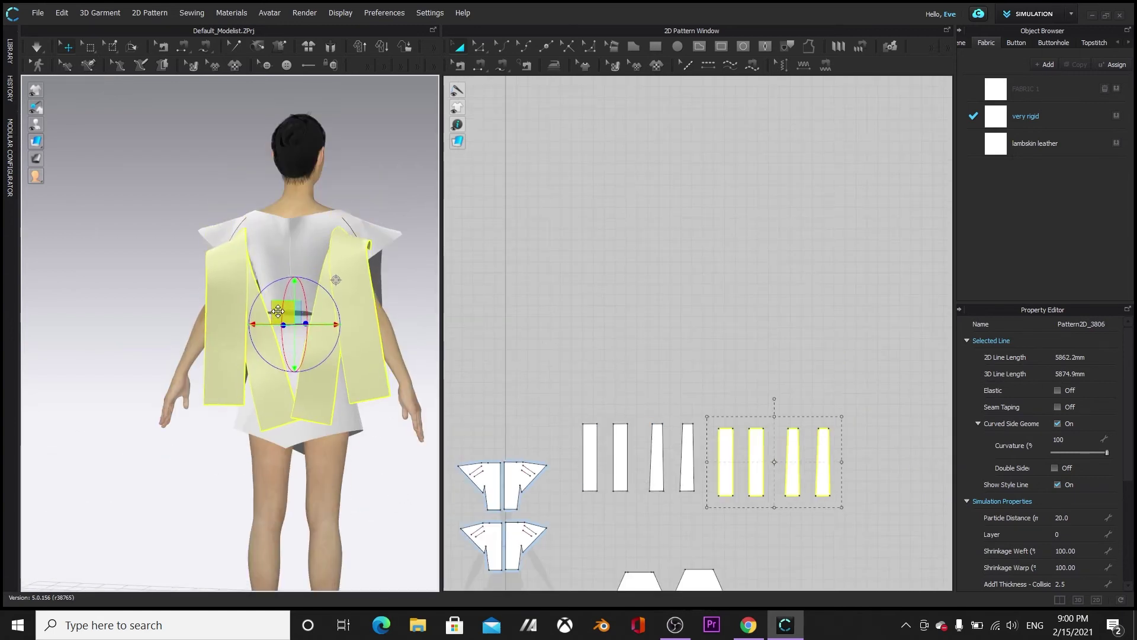
# Enlarge the 3D view and sew the pasted straight strips' top edges to the upper internal lines on the back sleeves
pyautogui.moveTo(443, 242); pyautogui.dragTo(594, 244)
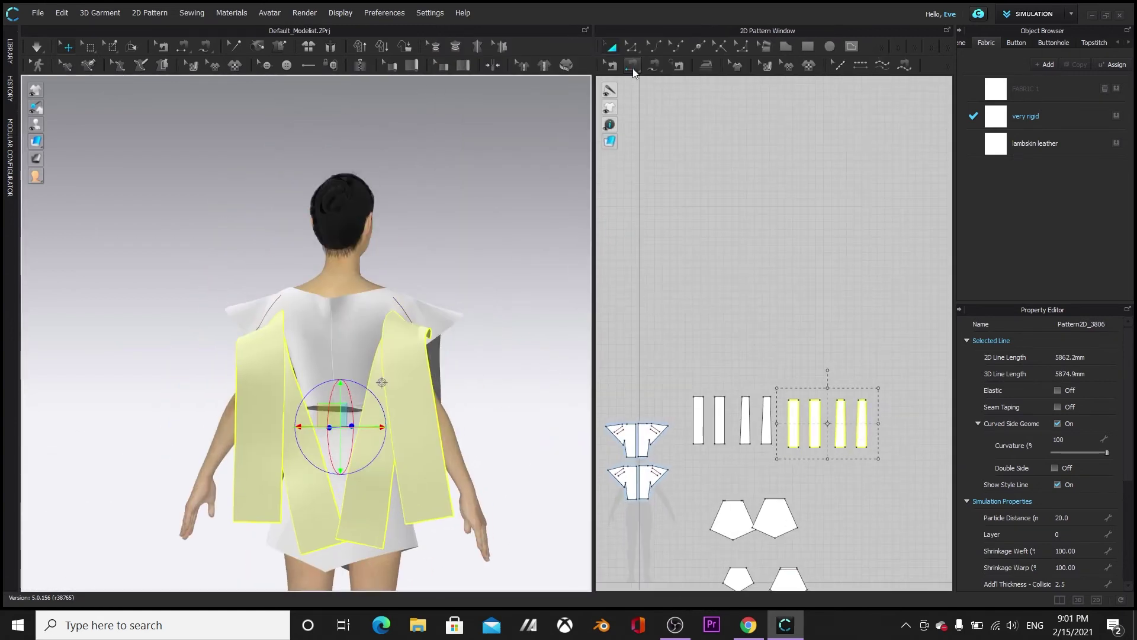
pyautogui.click(632, 67)
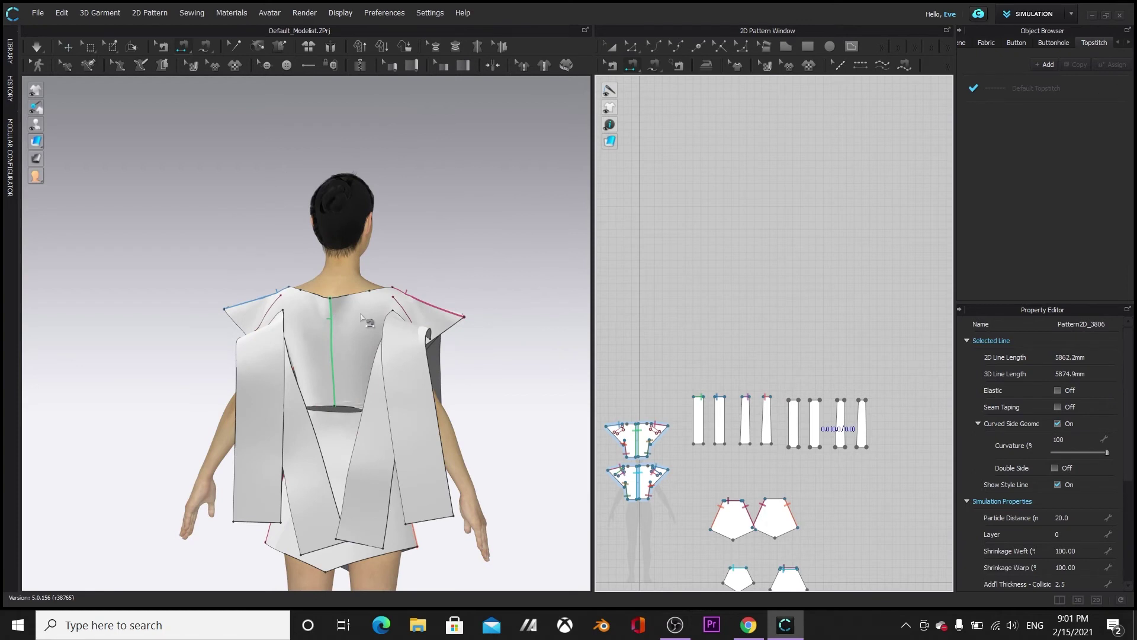
pyautogui.scroll(3, 467, 379)
pyautogui.click(437, 307)
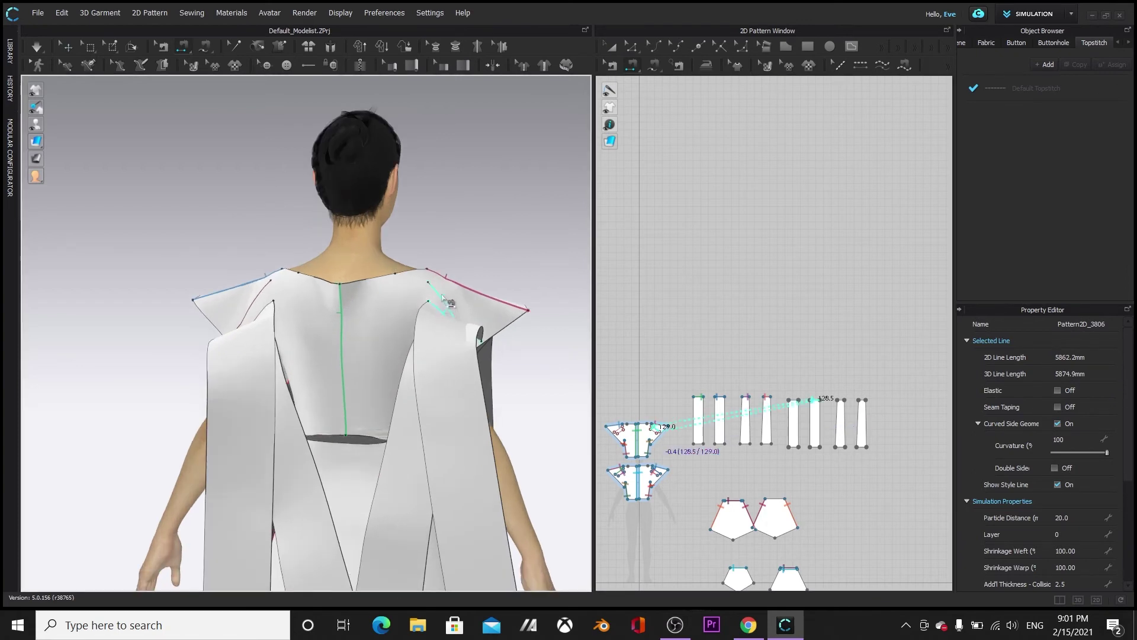
pyautogui.click(437, 293)
pyautogui.click(270, 304)
pyautogui.click(264, 287)
# Move the two straight back strips outward, away from the tapered ones
pyautogui.press('q')
pyautogui.moveTo(225, 435); pyautogui.dragTo(176, 396)
pyautogui.moveTo(441, 440); pyautogui.dragTo(477, 408)
# Sew the tapered back strips to the lower internal lines on the back sleeves and simulate the drape
pyautogui.click(632, 65)
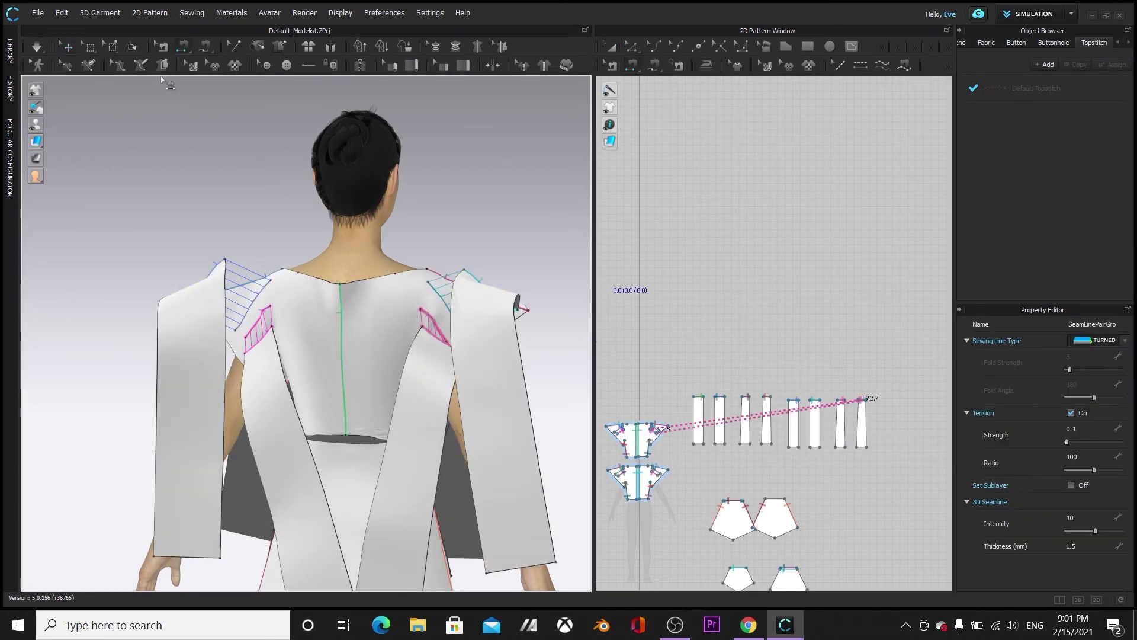
pyautogui.press('q')
pyautogui.press('space')
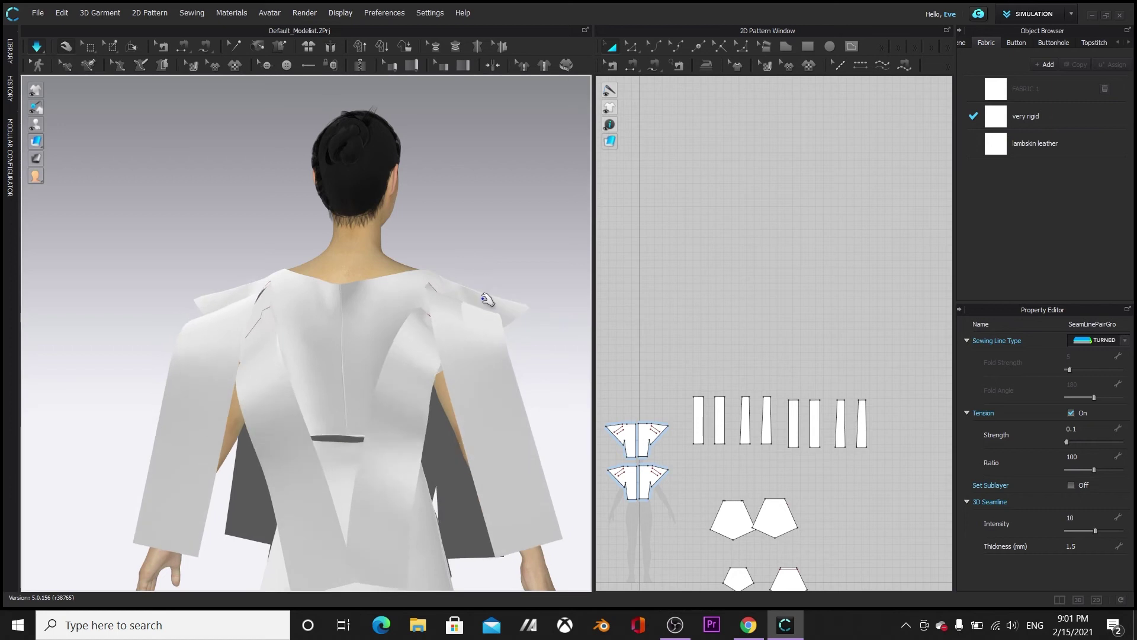
pyautogui.press('space')
# Enlarge the pattern view and move the four skirt panels together to below the bodice panels
pyautogui.scroll(-3, 631, 277)
pyautogui.moveTo(903, 480); pyautogui.dragTo(927, 421, button='middle')
pyautogui.scroll(4, 632, 386)
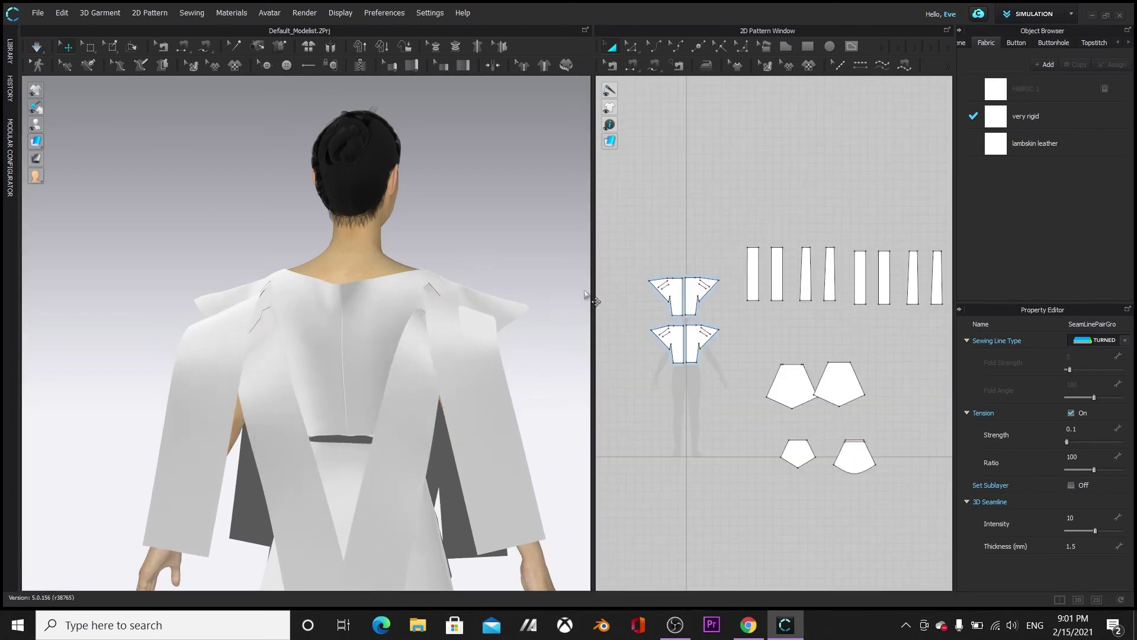
pyautogui.moveTo(593, 290); pyautogui.dragTo(470, 255)
pyautogui.scroll(-2, 626, 471)
pyautogui.moveTo(626, 471); pyautogui.dragTo(594, 390, button='middle')
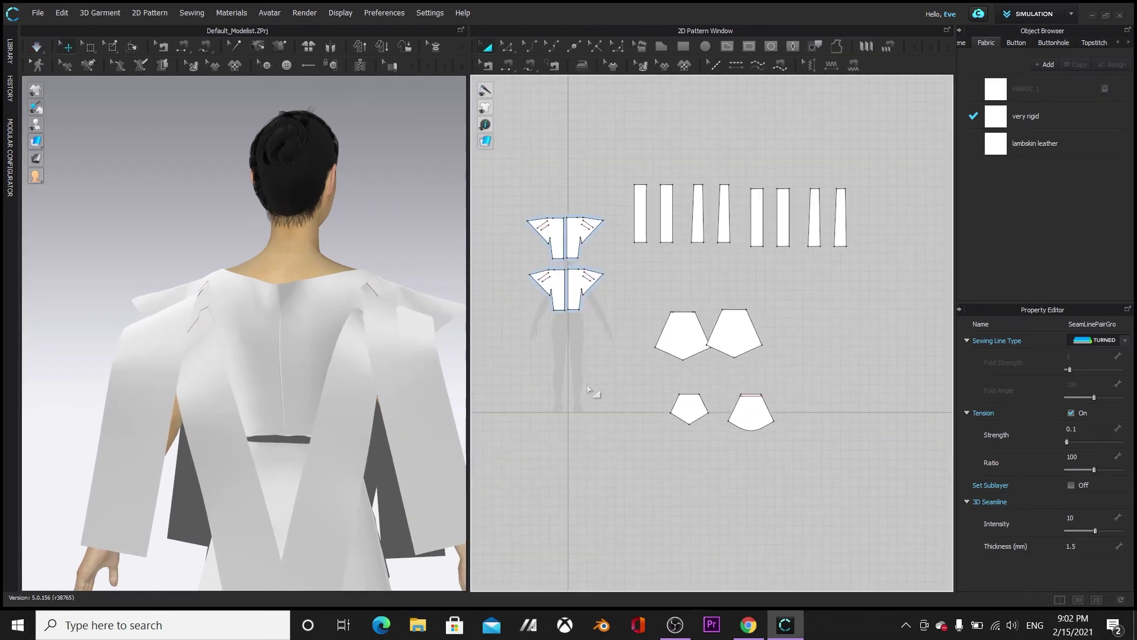
pyautogui.moveTo(647, 293); pyautogui.dragTo(797, 453)
pyautogui.moveTo(664, 348); pyautogui.dragTo(529, 400)
# Select the four back strips and stretch them downward together to nearly three times their length
pyautogui.moveTo(751, 169); pyautogui.dragTo(864, 276)
pyautogui.moveTo(798, 258); pyautogui.dragTo(800, 293)
pyautogui.scroll(-5, 453, 439)
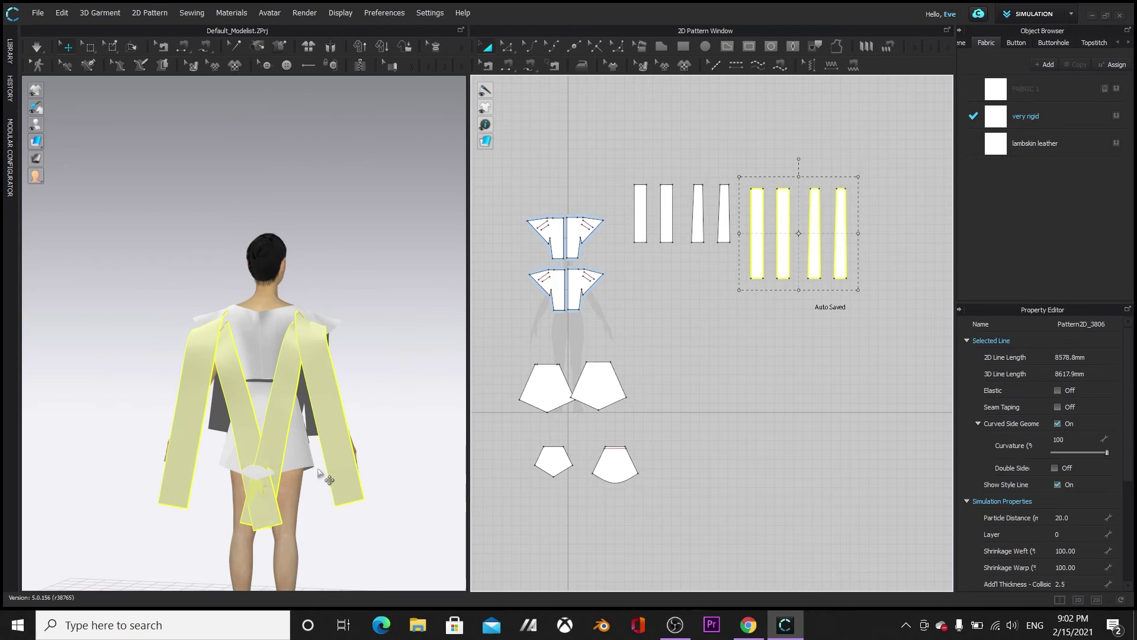
pyautogui.moveTo(798, 289); pyautogui.dragTo(799, 364)
# Simulate the lengthened back strips and pull their loose ends out to the avatar's sides
pyautogui.moveTo(414, 526); pyautogui.dragTo(162, 455, button='right')
pyautogui.press('space')
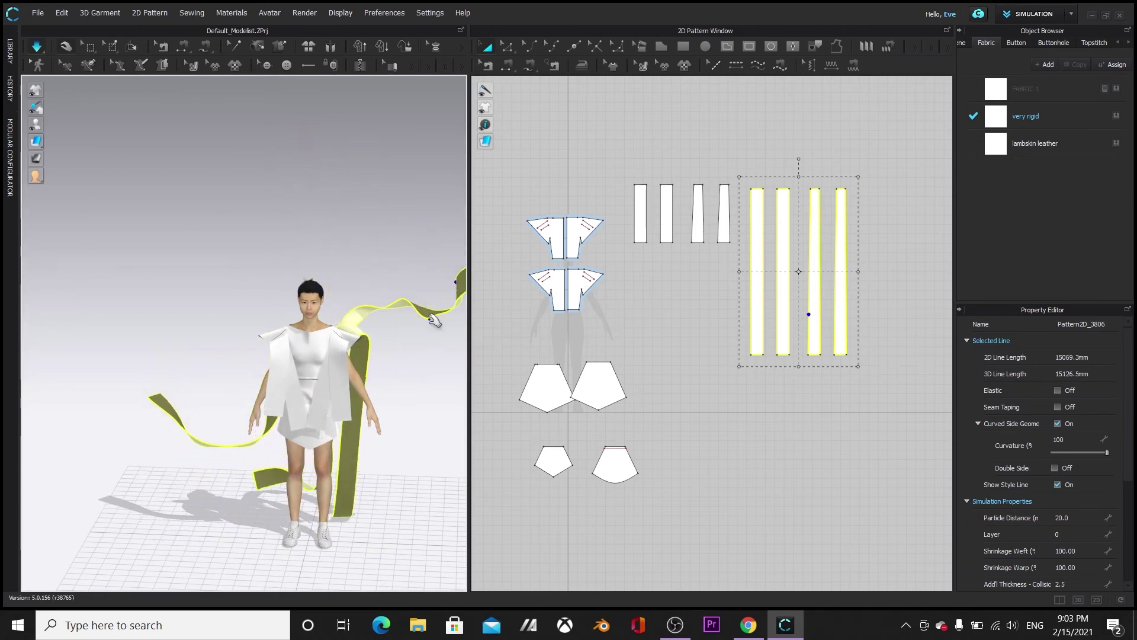
pyautogui.scroll(5, 806, 364)
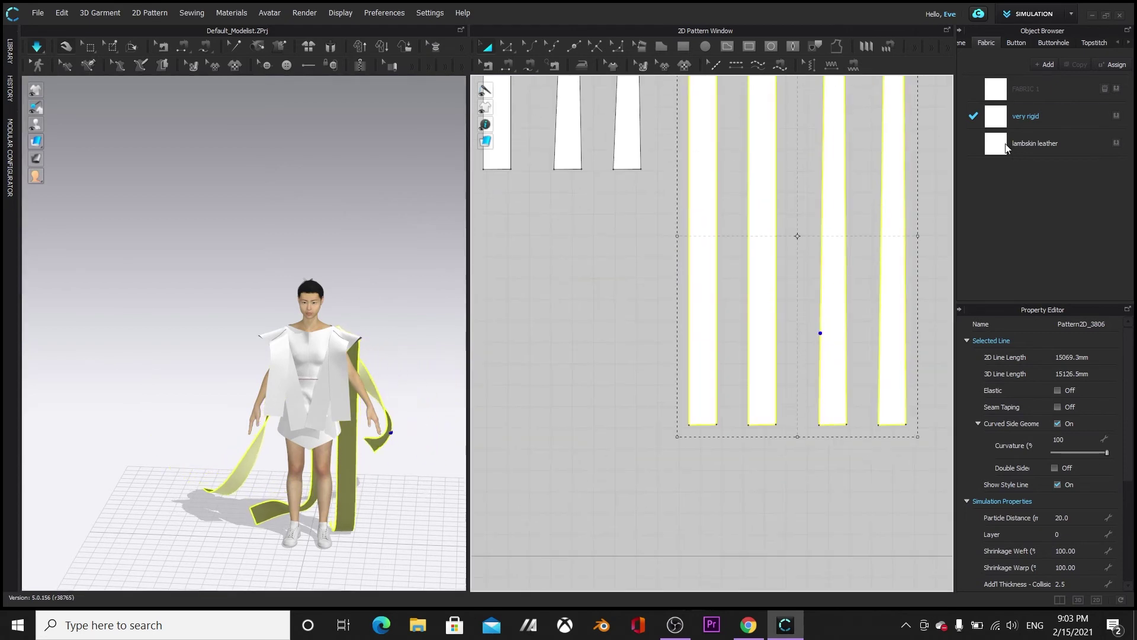
pyautogui.press('space')
pyautogui.click(38, 53)
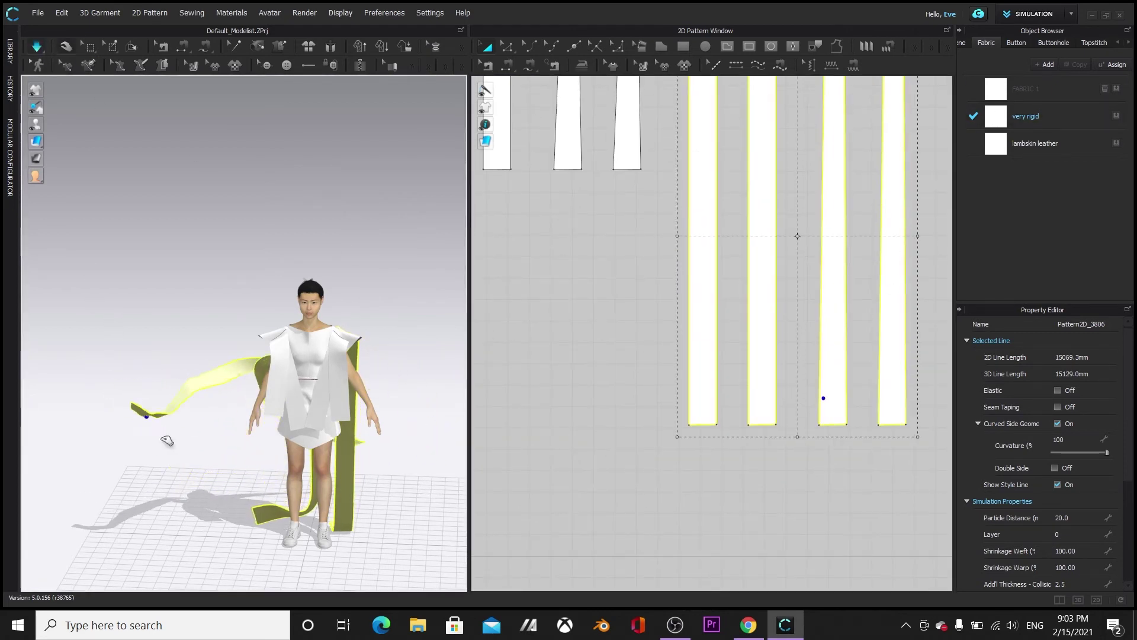
# Enlarge the 3D view and, from behind the avatar, simulate while pulling a crossed back strip toward the floor
pyautogui.scroll(2, 320, 382)
pyautogui.moveTo(469, 290); pyautogui.dragTo(853, 349)
pyautogui.moveTo(680, 299); pyautogui.dragTo(674, 138, button='middle')
pyautogui.moveTo(712, 457); pyautogui.dragTo(635, 474, button='right')
pyautogui.scroll(2, 515, 315)
pyautogui.moveTo(515, 315); pyautogui.dragTo(677, 306, button='middle')
pyautogui.press('space')
pyautogui.moveTo(281, 390); pyautogui.dragTo(466, 510)
pyautogui.press('space')
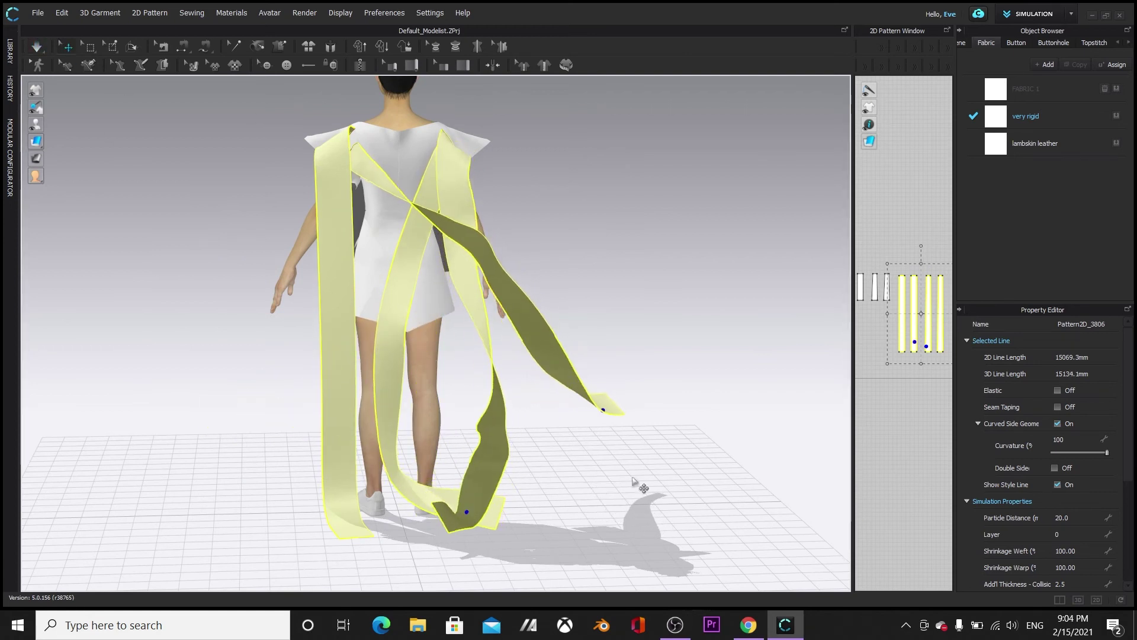
# Resume the simulation and pull the individual back strips apart to untangle them and arrange their ends on the floor
pyautogui.press('space')
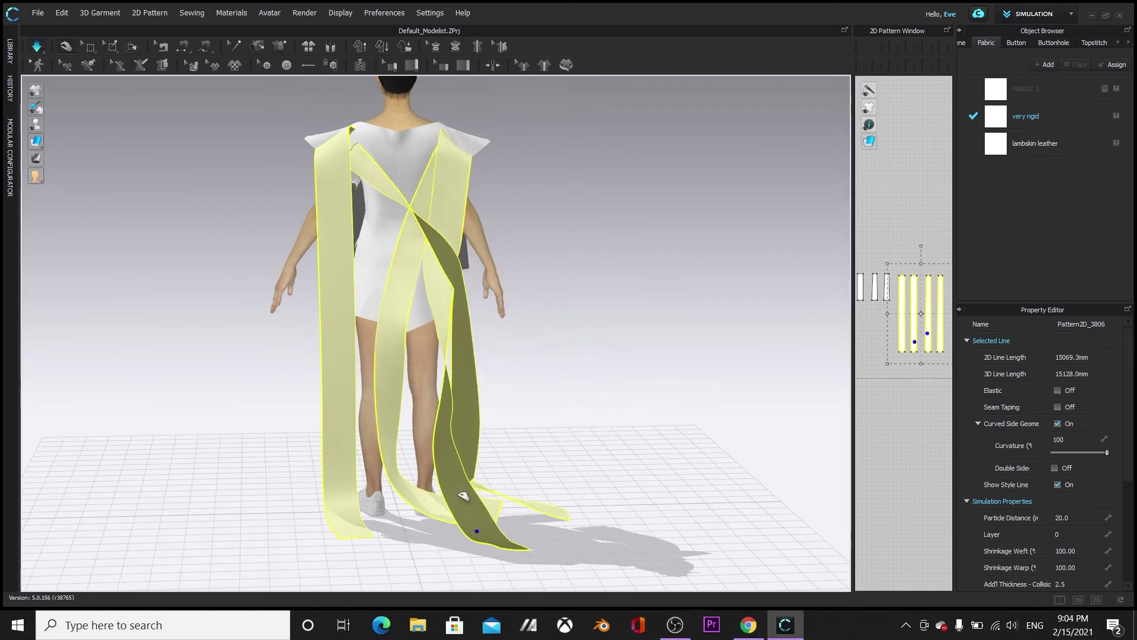
pyautogui.moveTo(571, 539); pyautogui.dragTo(598, 414)
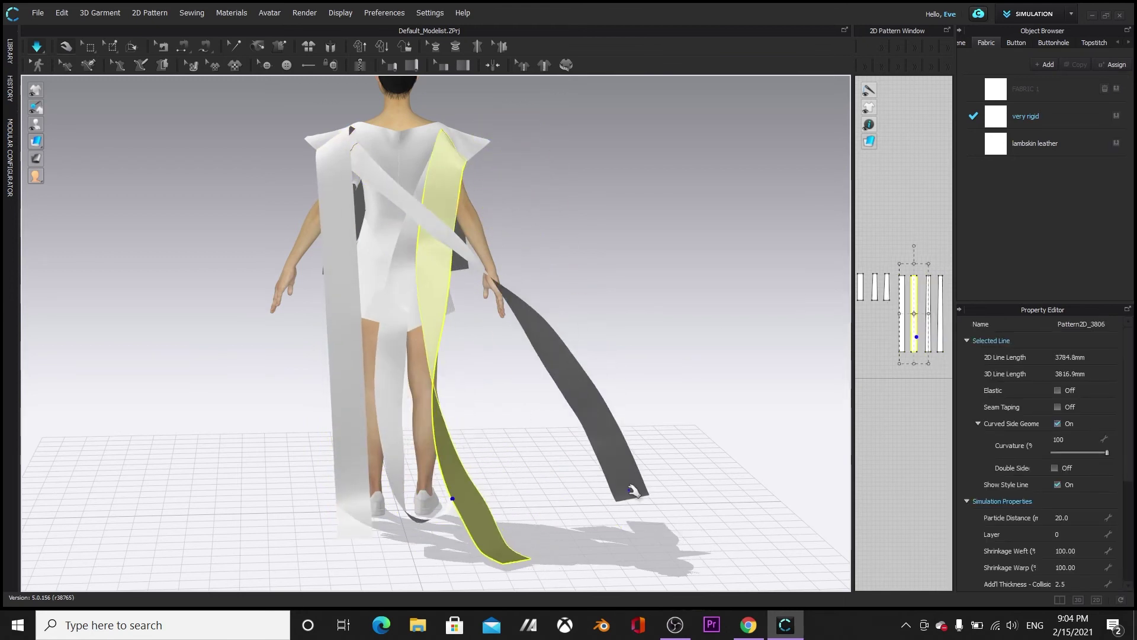
pyautogui.moveTo(424, 254); pyautogui.dragTo(220, 495)
pyautogui.moveTo(268, 326); pyautogui.dragTo(310, 350)
pyautogui.moveTo(368, 530); pyautogui.dragTo(382, 546)
pyautogui.press('space')
pyautogui.moveTo(236, 421); pyautogui.dragTo(569, 526, button='right')
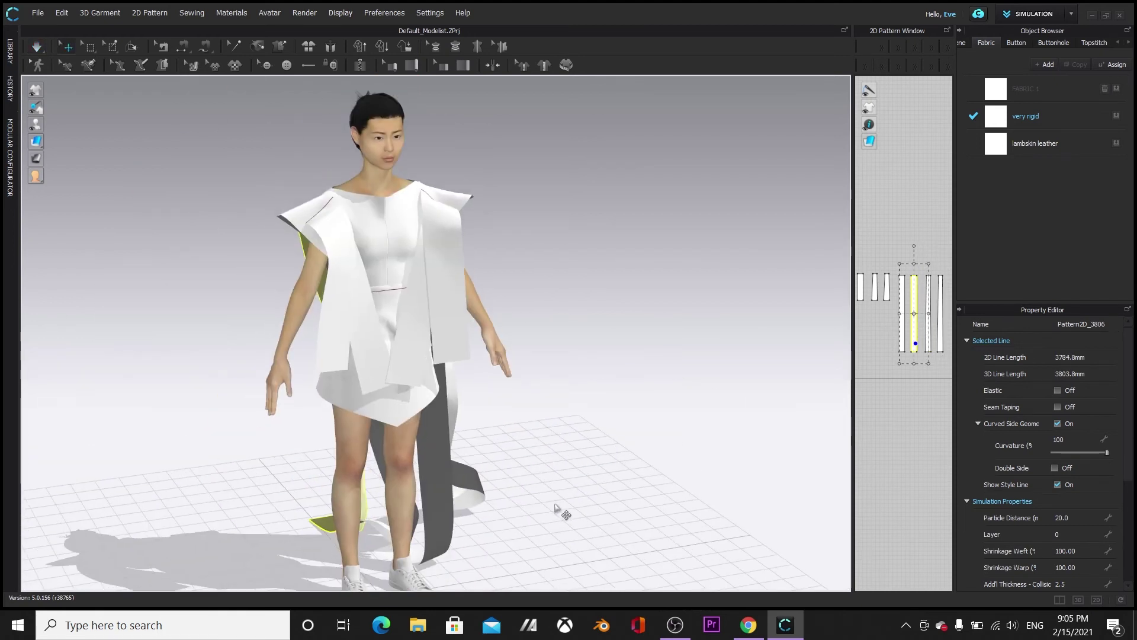
# From behind the avatar, simulate while pulling the end of the selected back strip outward across the floor to the avatar's right side
pyautogui.moveTo(594, 453); pyautogui.dragTo(405, 542, button='right')
pyautogui.press('space')
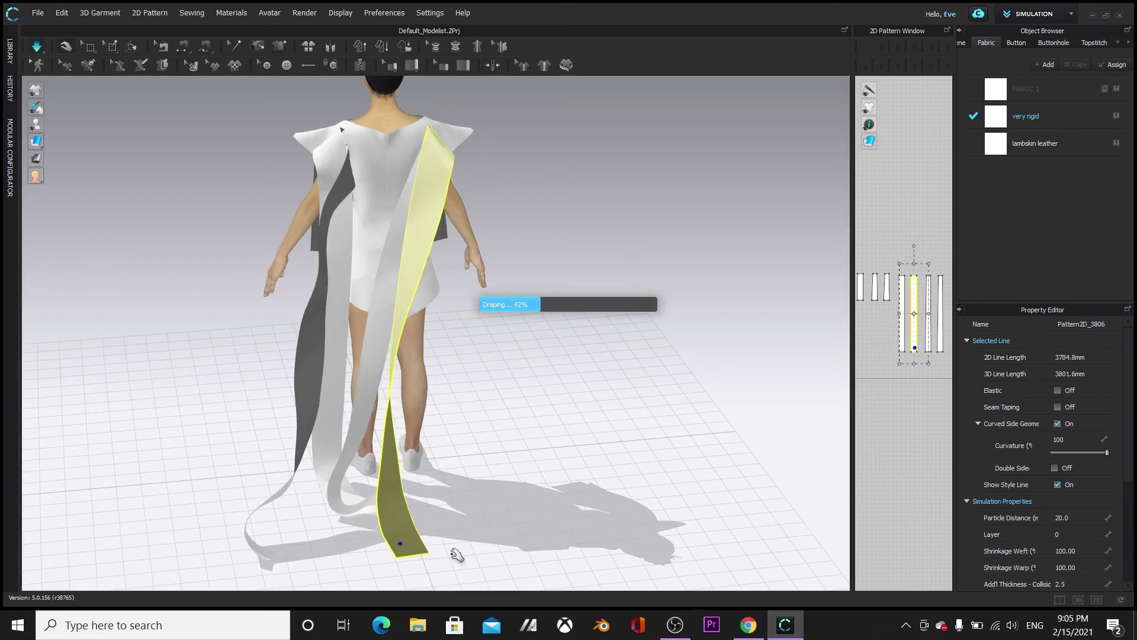
pyautogui.moveTo(398, 545); pyautogui.dragTo(597, 557)
pyautogui.press('space')
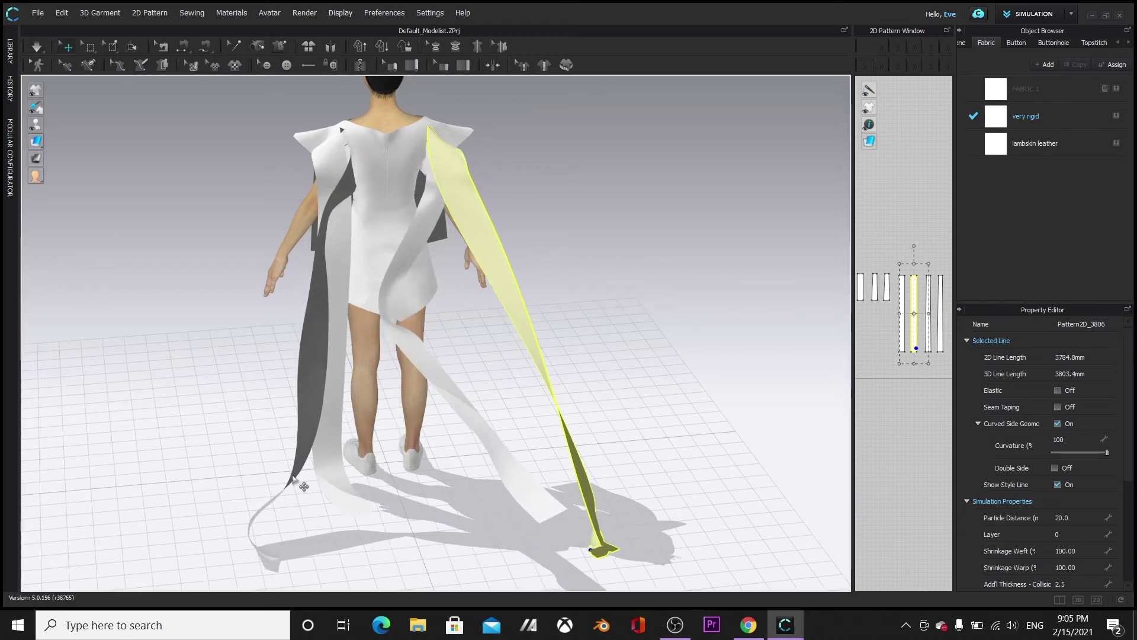
# Resume the simulation and pull the remaining back strips' loose ends into place so they trail separately on the floor
pyautogui.scroll(2, 486, 504)
pyautogui.press('space')
pyautogui.moveTo(617, 565); pyautogui.dragTo(626, 533)
pyautogui.moveTo(647, 483); pyautogui.dragTo(632, 535)
pyautogui.moveTo(264, 485); pyautogui.dragTo(419, 574)
pyautogui.moveTo(414, 504); pyautogui.dragTo(388, 543)
pyautogui.press('space')
pyautogui.moveTo(232, 465); pyautogui.dragTo(515, 434, button='right')
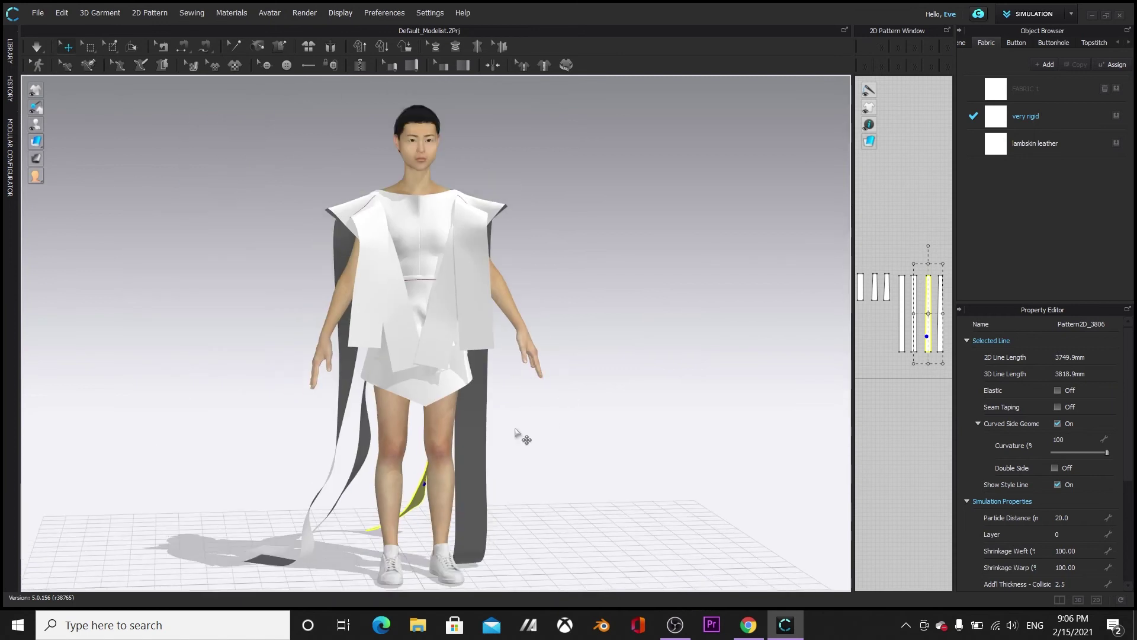
# Enlarge the 2D pattern window and bring the top, skirt and strip patterns into view
pyautogui.scroll(4, 614, 325)
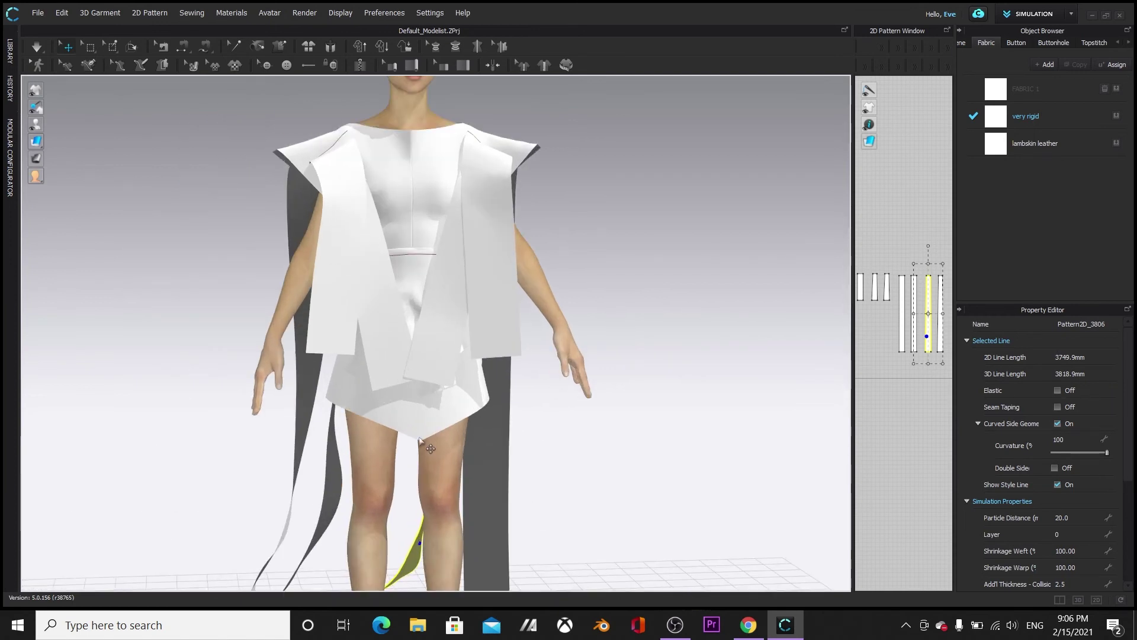
pyautogui.scroll(-2, 526, 457)
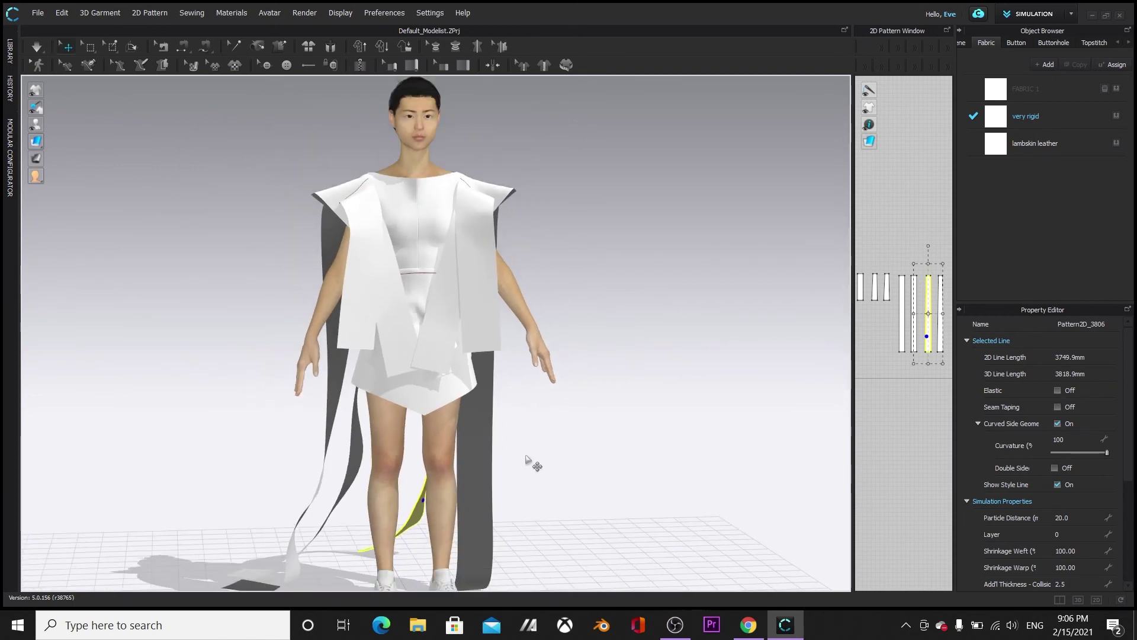
pyautogui.scroll(-1, 587, 443)
pyautogui.moveTo(851, 358); pyautogui.dragTo(501, 404)
pyautogui.click(635, 379)
pyautogui.scroll(-3, 599, 429)
pyautogui.moveTo(701, 472); pyautogui.dragTo(906, 354, button='middle')
pyautogui.scroll(3, 790, 454)
pyautogui.moveTo(761, 324); pyautogui.dragTo(809, 477, button='middle')
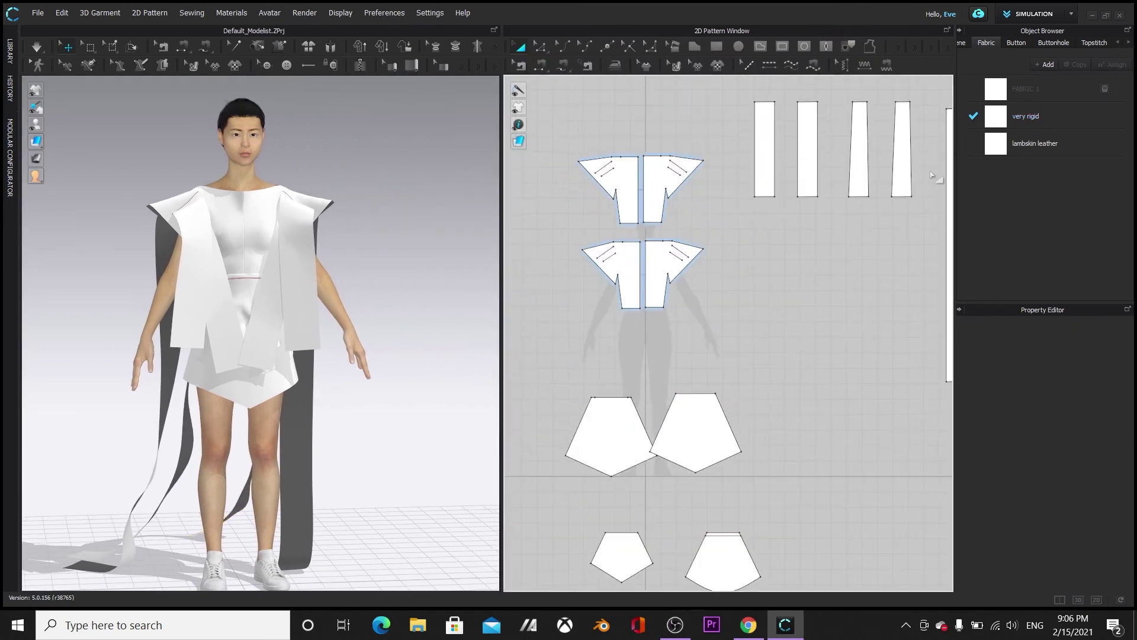
# Set the very rigid fabric's material type to Metal and inspect the garment from several angles
pyautogui.click(1025, 116)
pyautogui.click(1101, 395)
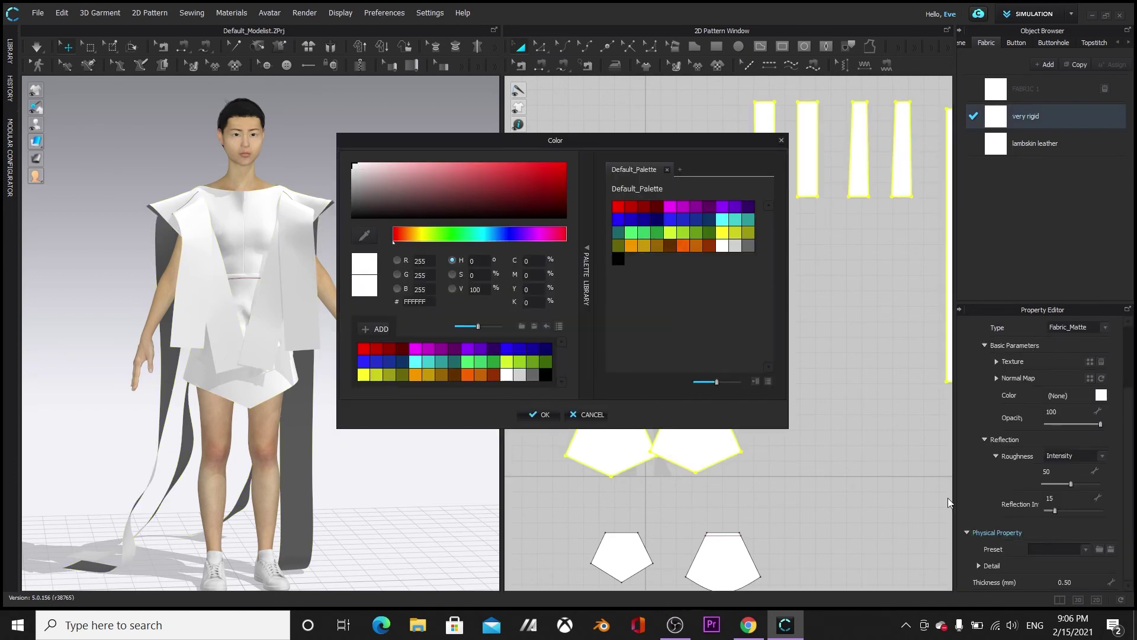
pyautogui.moveTo(617, 137); pyautogui.dragTo(691, 152)
pyautogui.click(614, 428)
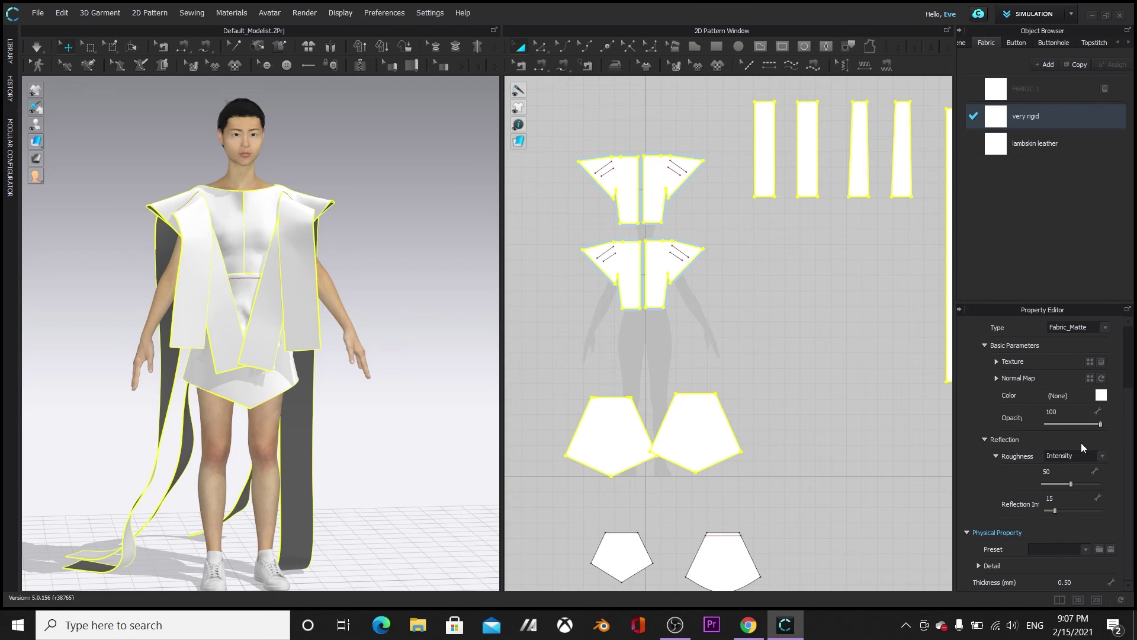
pyautogui.click(1104, 328)
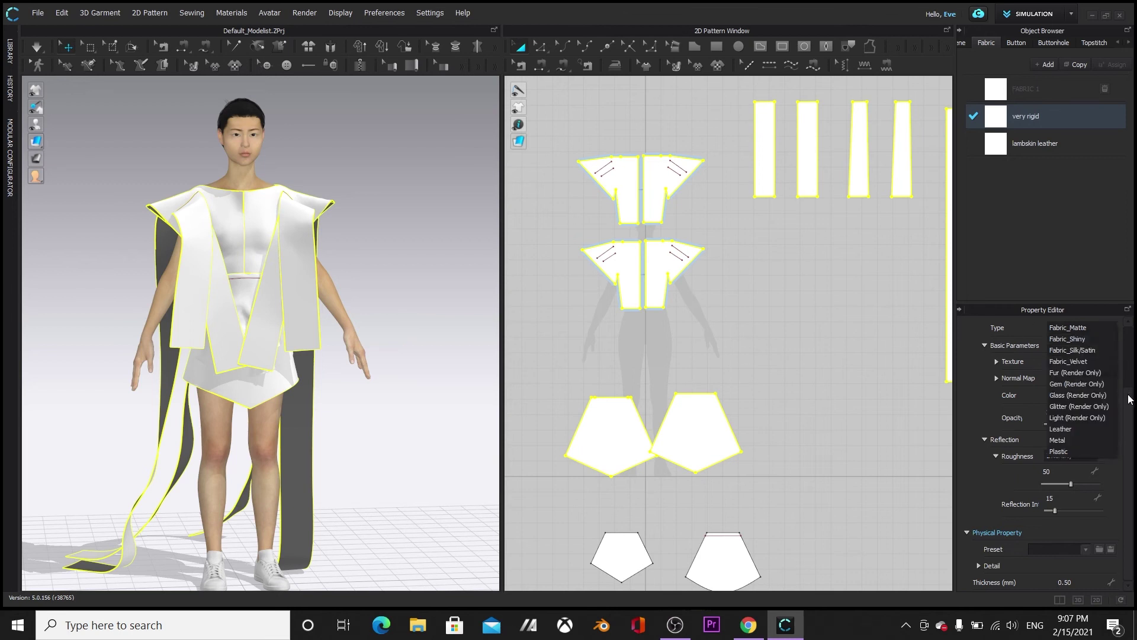
pyautogui.click(1093, 439)
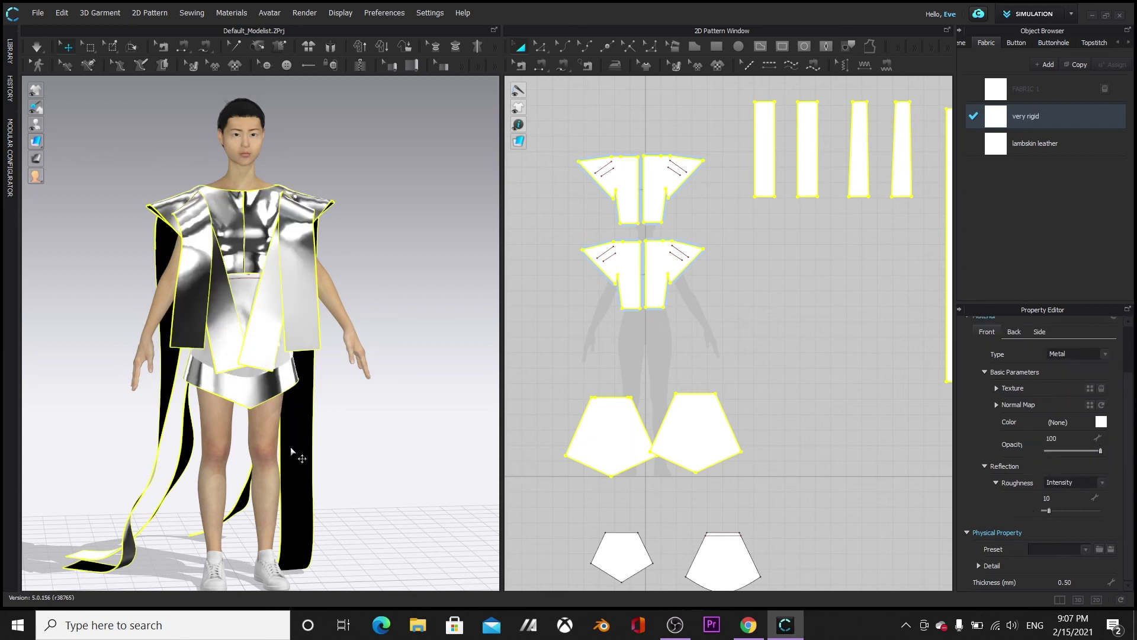
pyautogui.moveTo(300, 424); pyautogui.dragTo(424, 482, button='right')
pyautogui.scroll(3, 416, 429)
pyautogui.scroll(-3, 418, 431)
pyautogui.moveTo(419, 430); pyautogui.dragTo(453, 415, button='right')
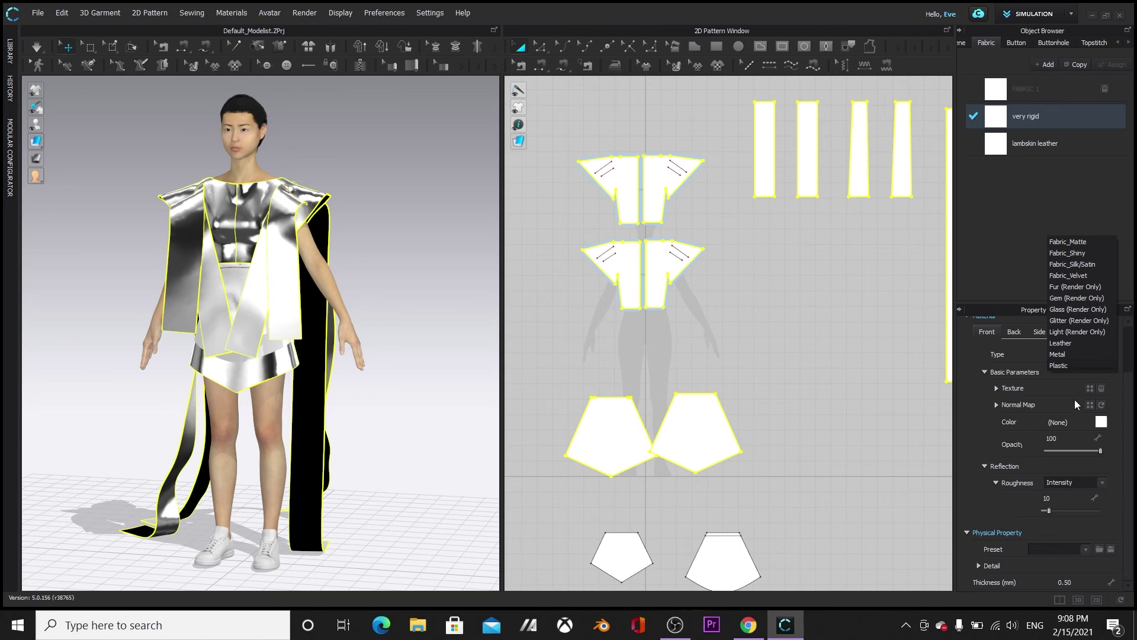
# Set the very rigid fabric's material type to Leather and browse the ILLUSTRATIONS folder for a texture image
pyautogui.click(1060, 343)
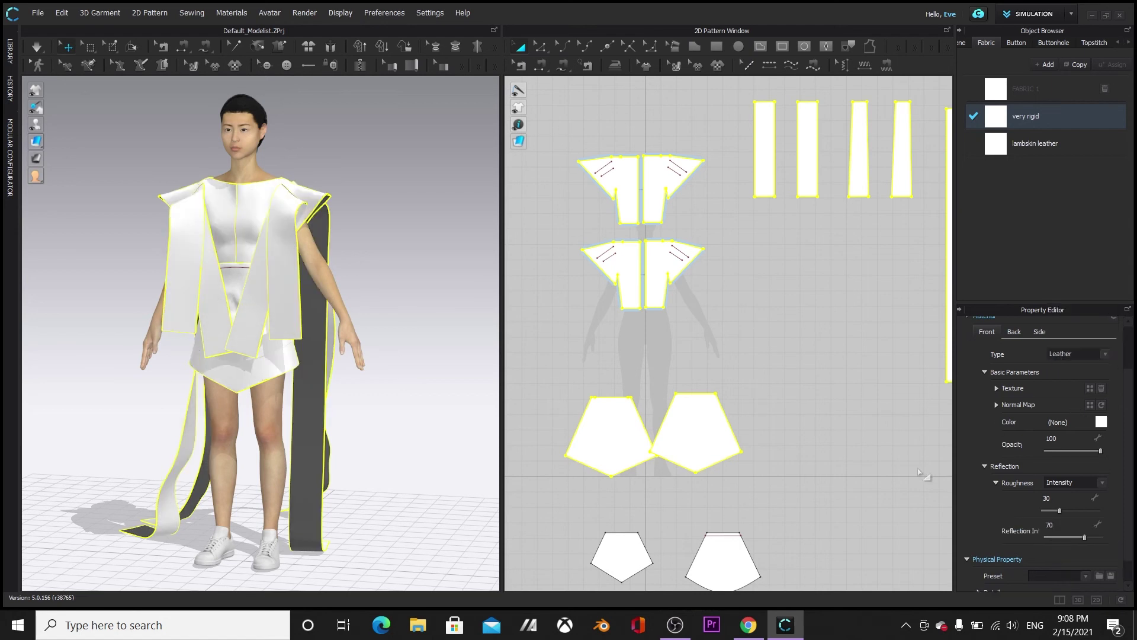
pyautogui.click(1090, 404)
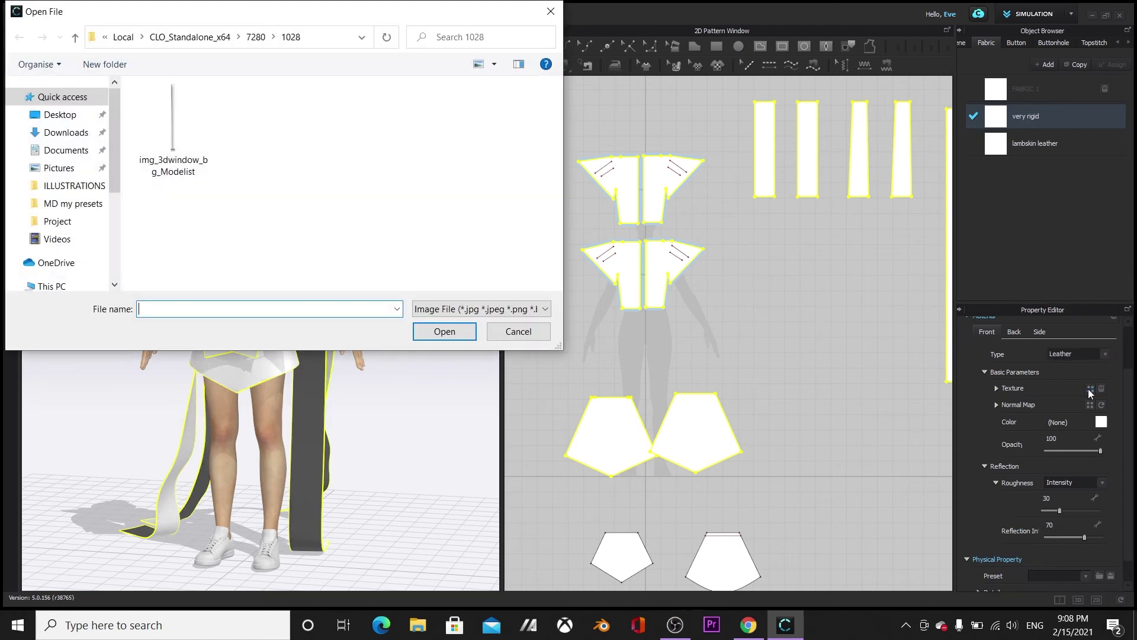
pyautogui.click(89, 186)
pyautogui.moveTo(555, 102); pyautogui.dragTo(546, 177)
pyautogui.scroll(1, 544, 176)
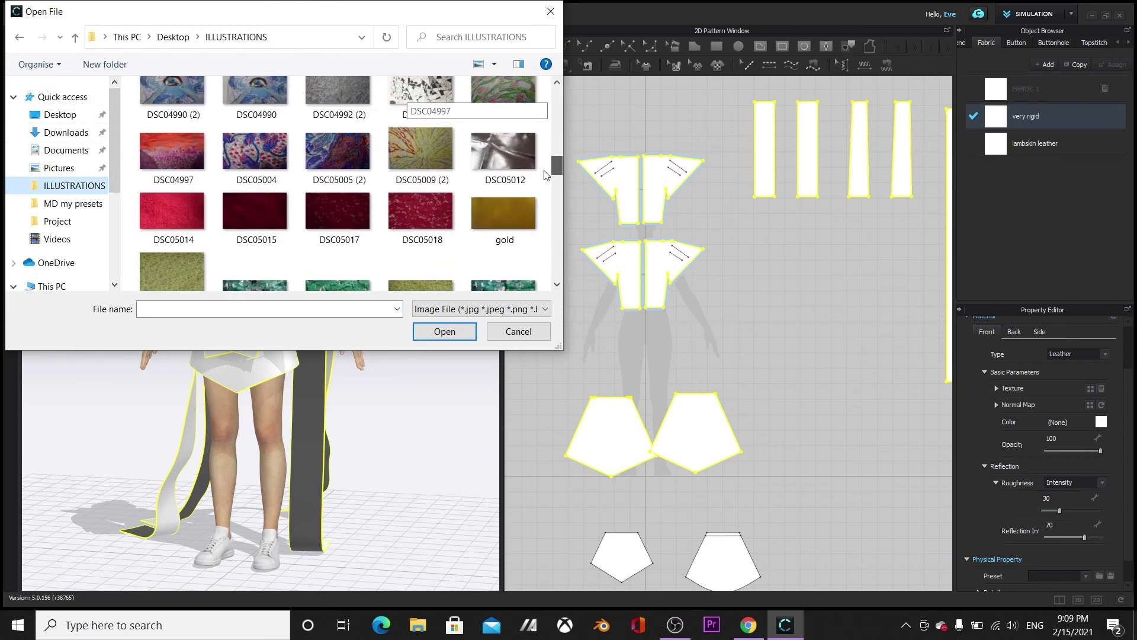
pyautogui.scroll(-2, 544, 177)
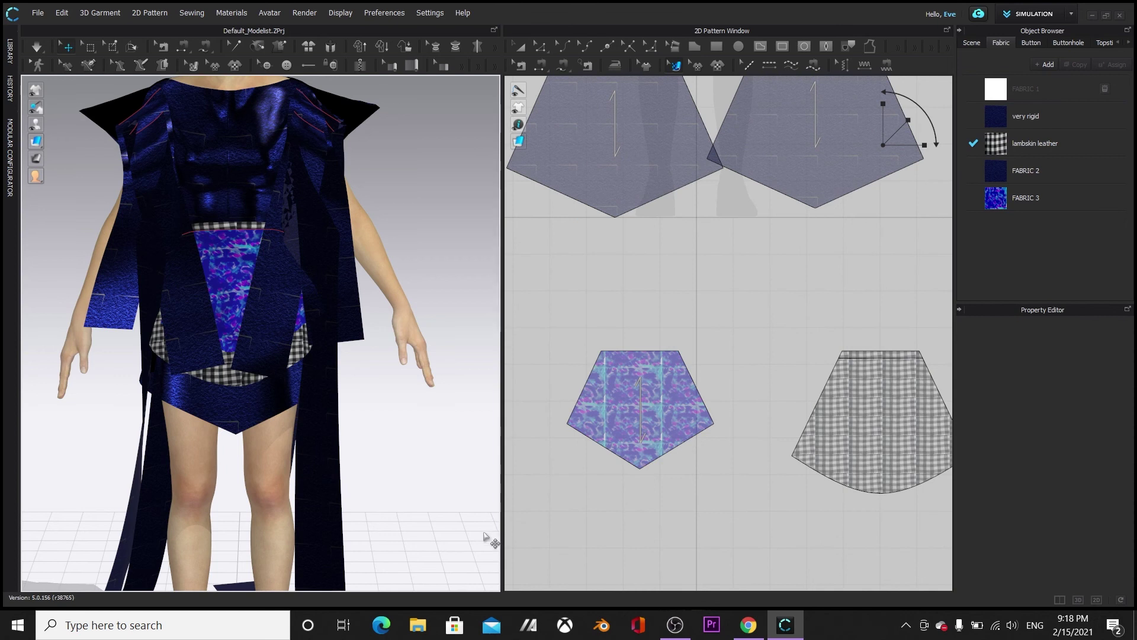
# Replace the lambskin leather fabric's checked texture with the wavy plane image from the ILLUSTRATIONS folder
pyautogui.moveTo(487, 537); pyautogui.dragTo(452, 495, button='right')
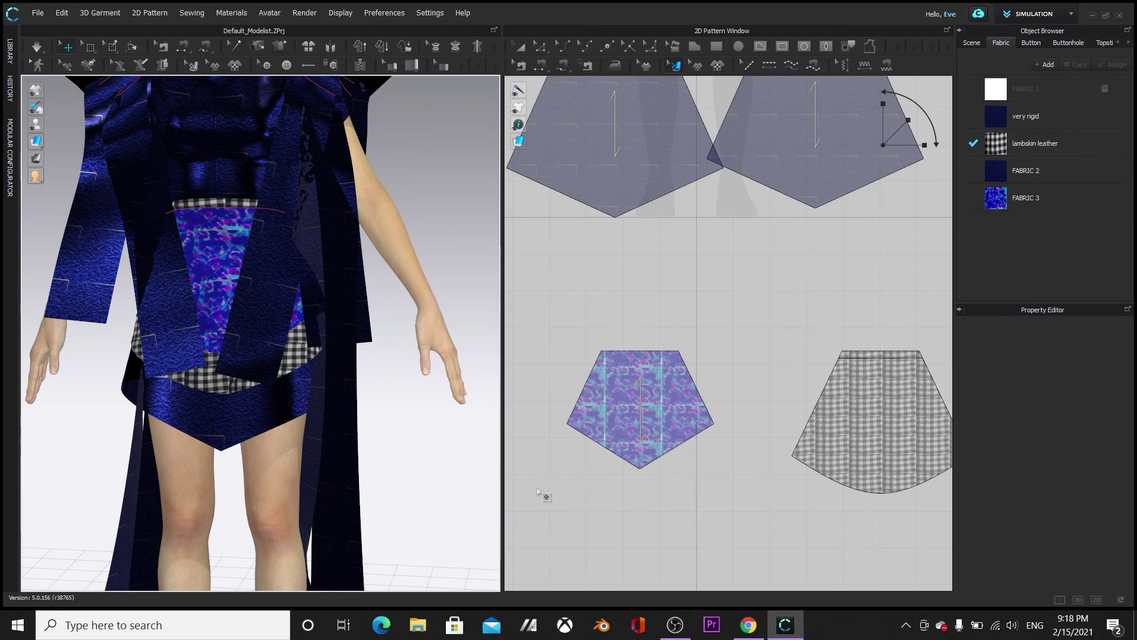
pyautogui.scroll(-6, 474, 468)
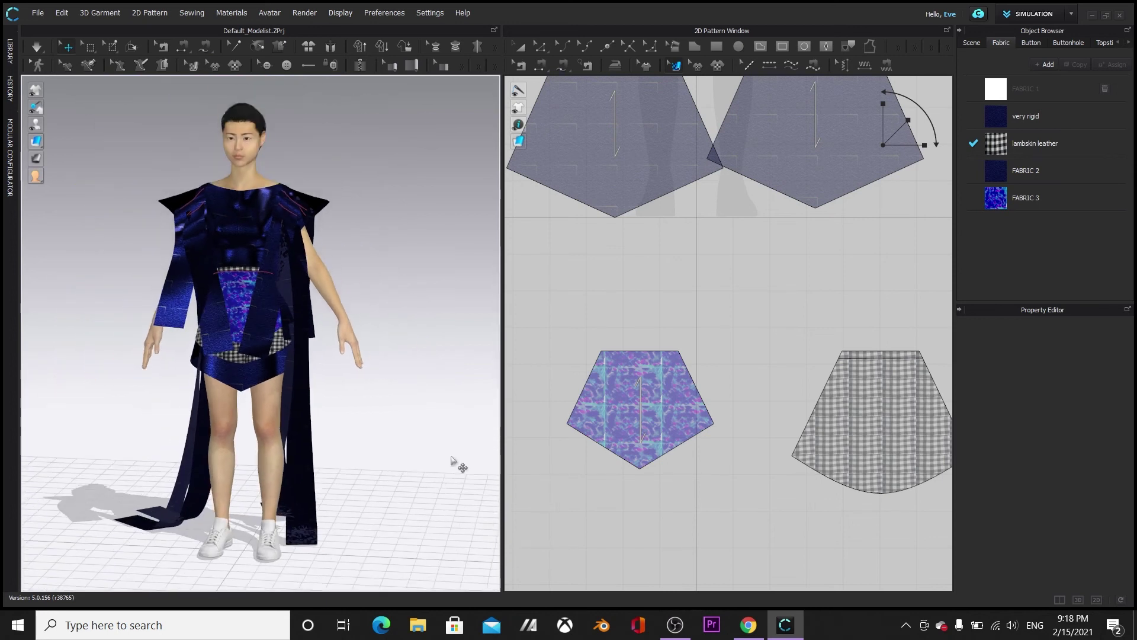
pyautogui.click(997, 147)
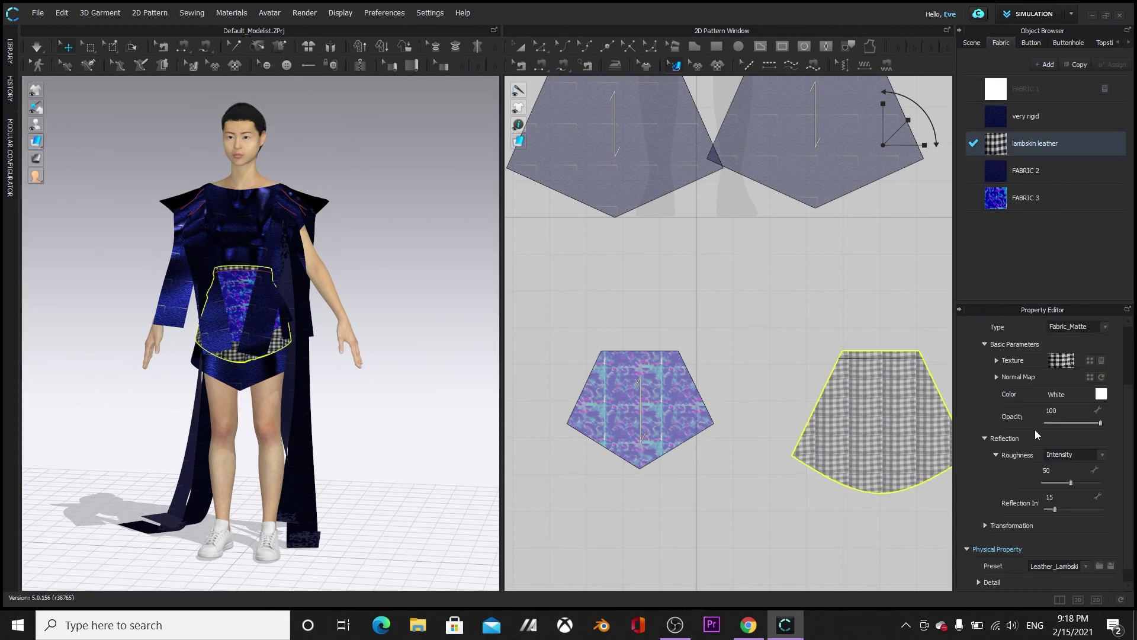
pyautogui.click(1088, 361)
pyautogui.moveTo(557, 100); pyautogui.dragTo(555, 272)
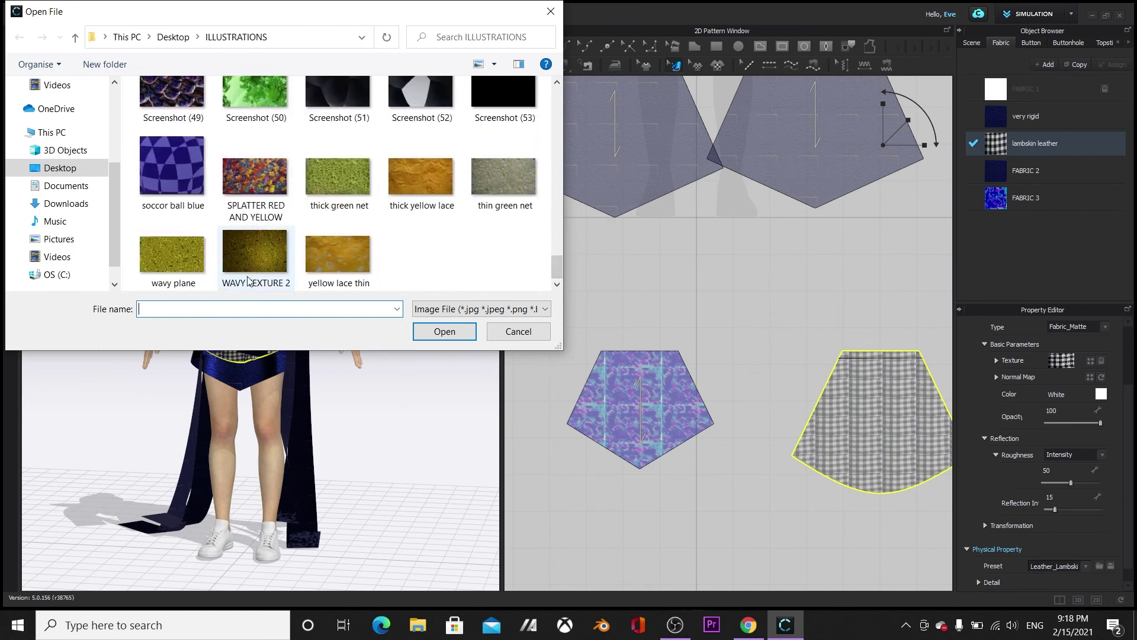
pyautogui.click(178, 254)
pyautogui.click(445, 332)
pyautogui.click(433, 421)
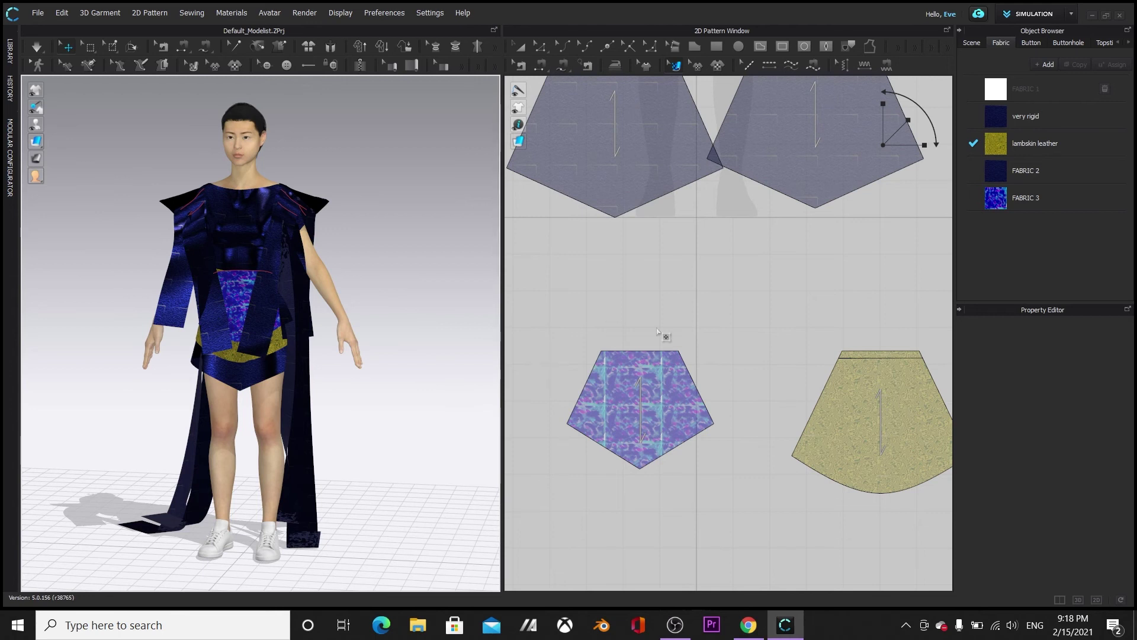
# Remove the texture from the lambskin leather fabric and give it the Red 2 palette colour
pyautogui.click(1007, 145)
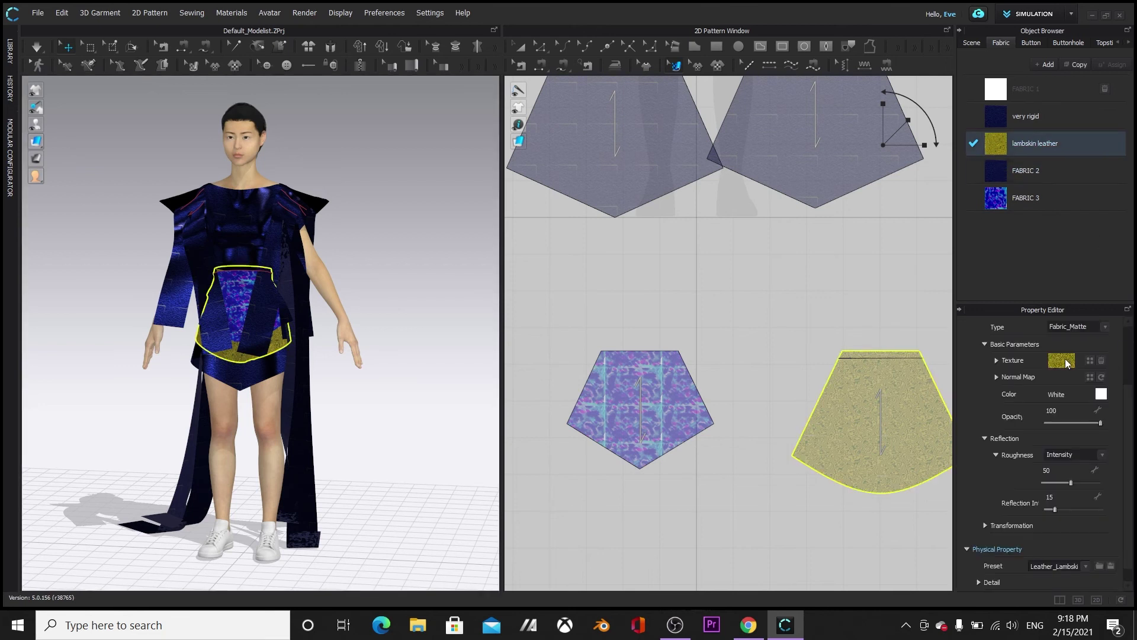
pyautogui.click(1101, 360)
pyautogui.click(1101, 394)
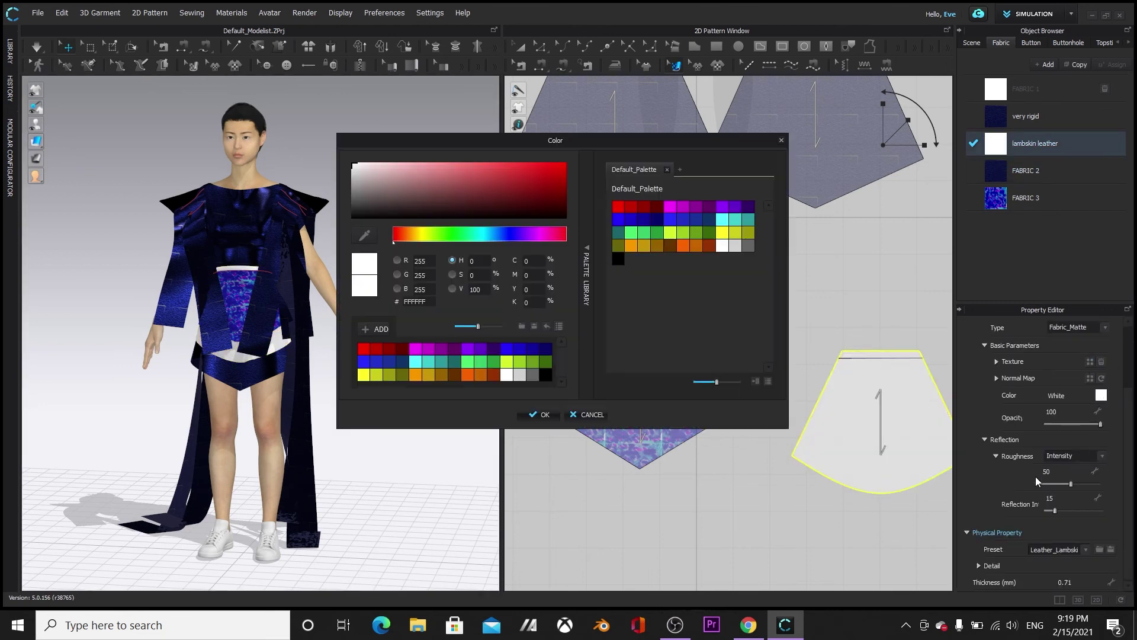
pyautogui.click(376, 348)
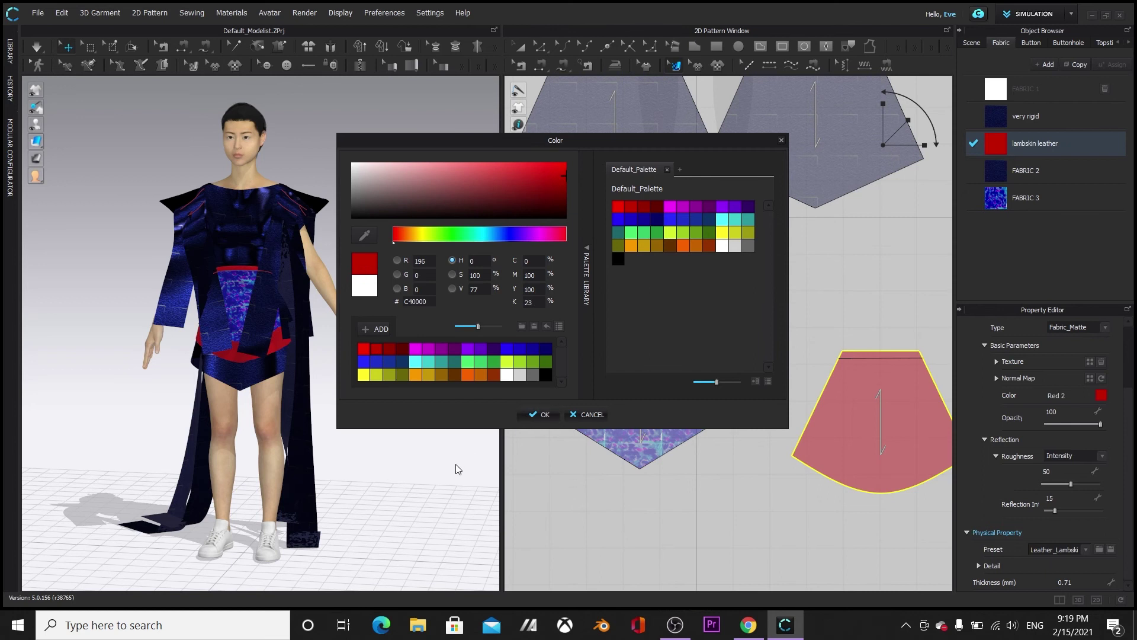
# Try brown, blue and violet palette colours on the lambskin leather fabric
pyautogui.click(364, 350)
pyautogui.click(493, 374)
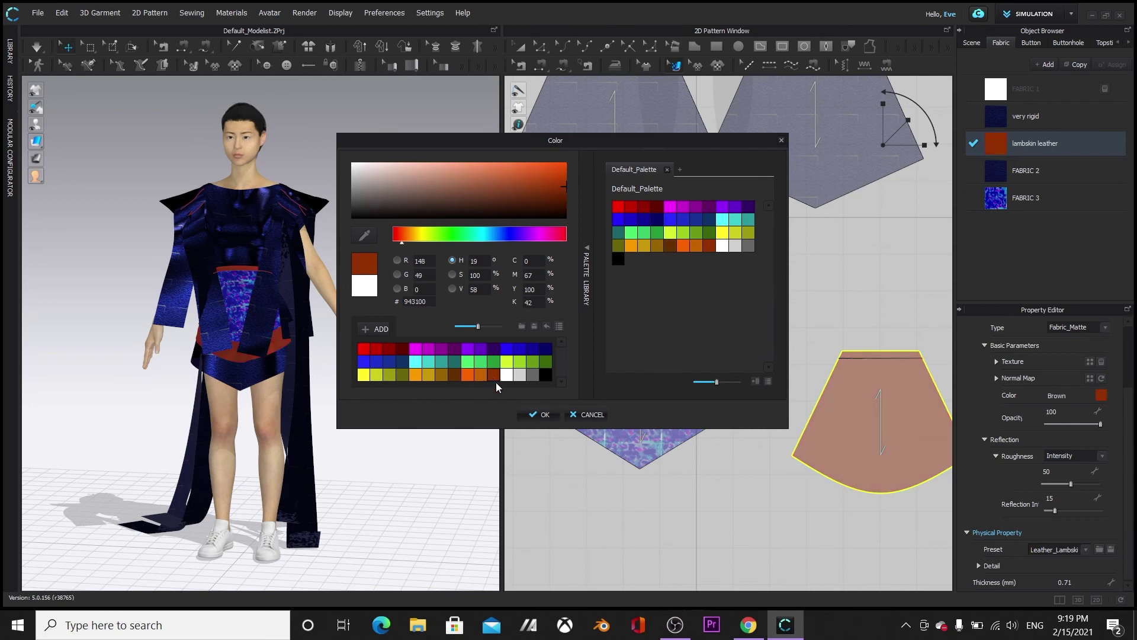
pyautogui.click(532, 351)
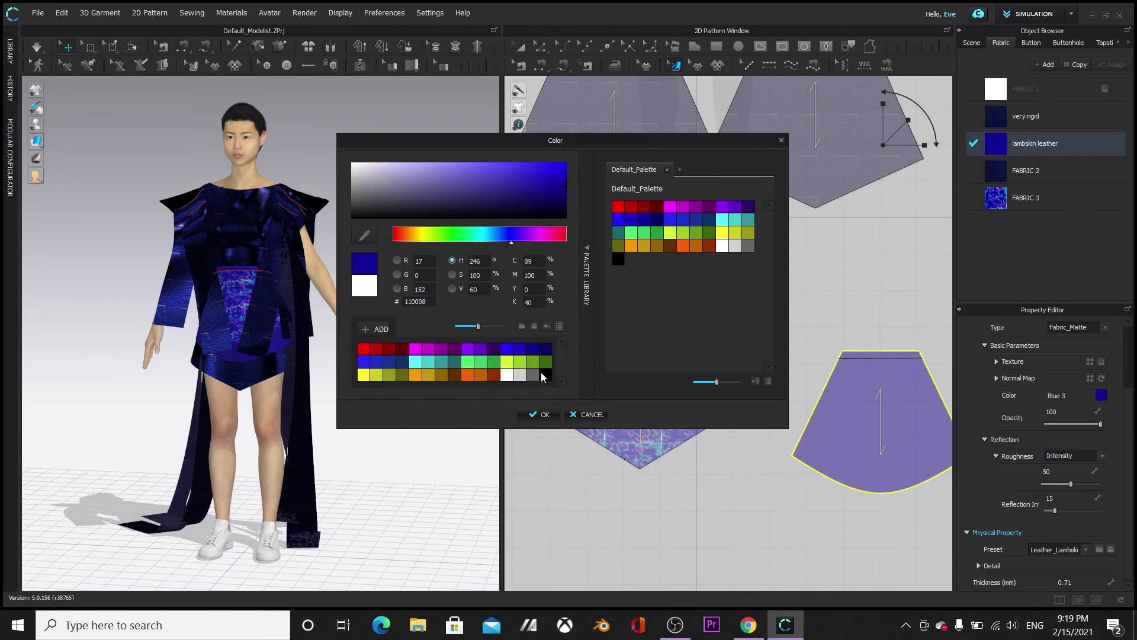
pyautogui.click(429, 375)
pyautogui.click(468, 353)
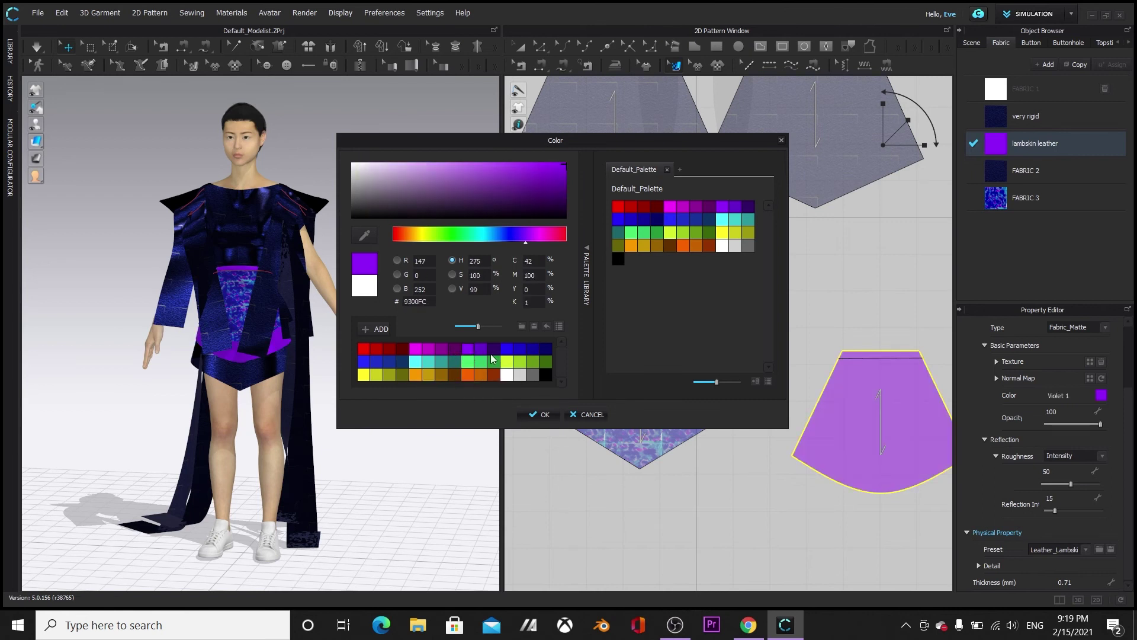
pyautogui.click(504, 350)
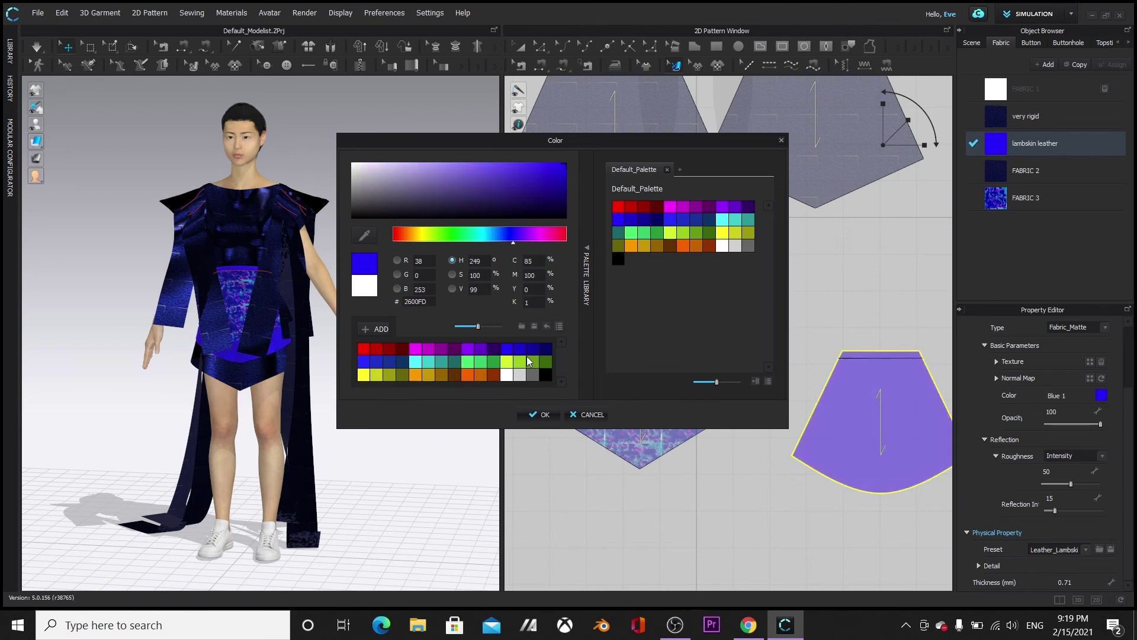
pyautogui.click(527, 349)
pyautogui.click(476, 352)
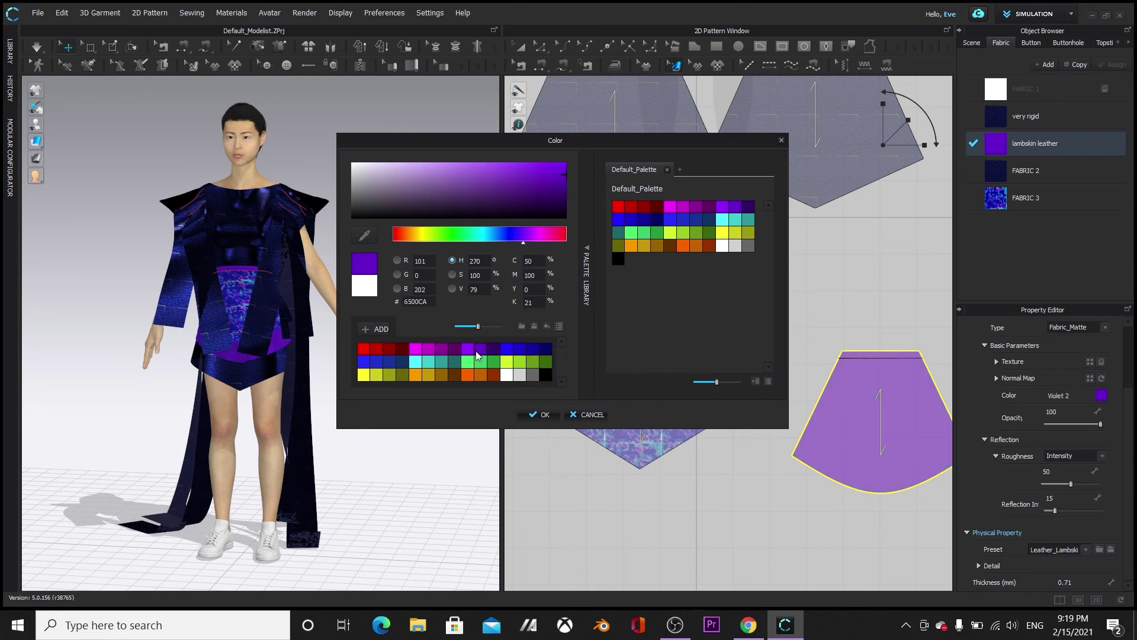
pyautogui.click(363, 362)
pyautogui.click(389, 361)
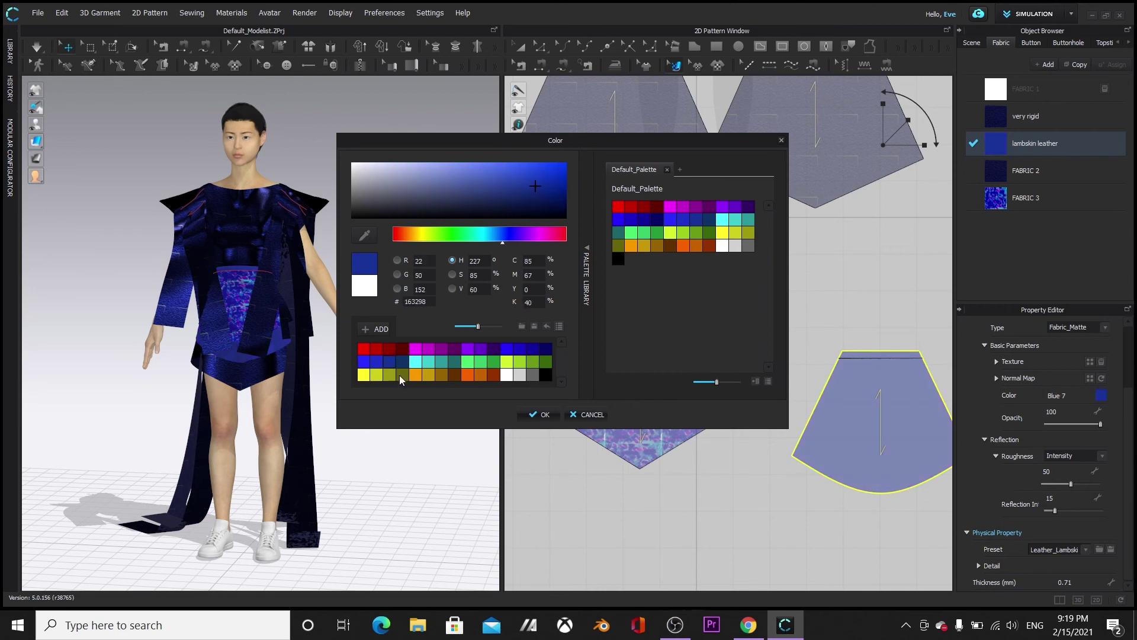
# Set the lambskin leather fabric's colour to Cyan 1 and check the skirt layer from the front
pyautogui.click(416, 362)
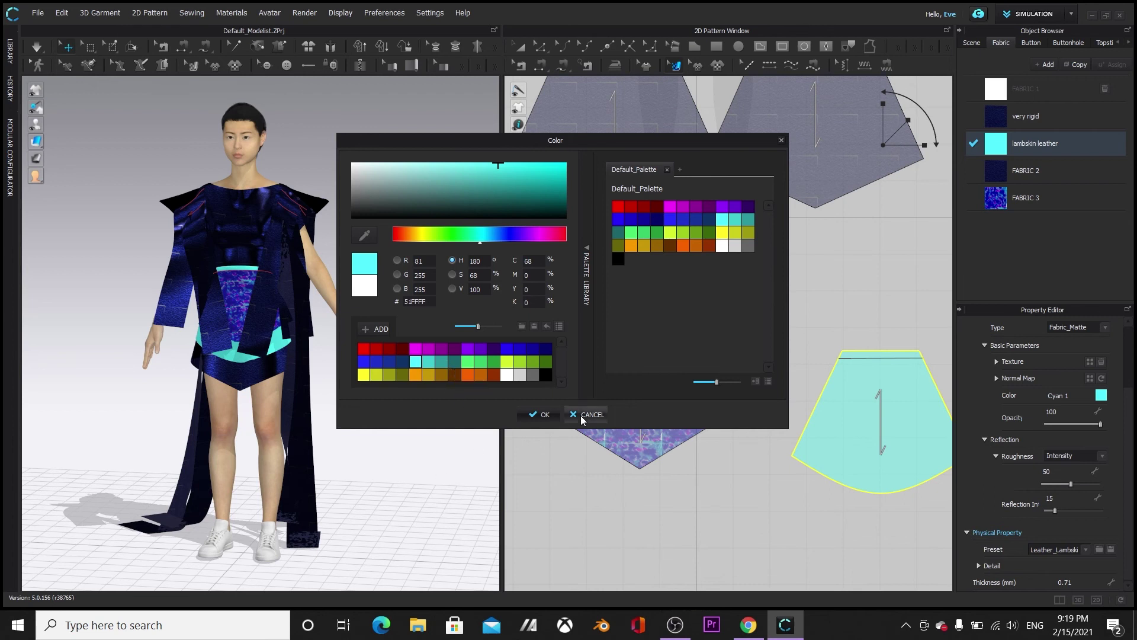
pyautogui.click(540, 414)
pyautogui.click(426, 448)
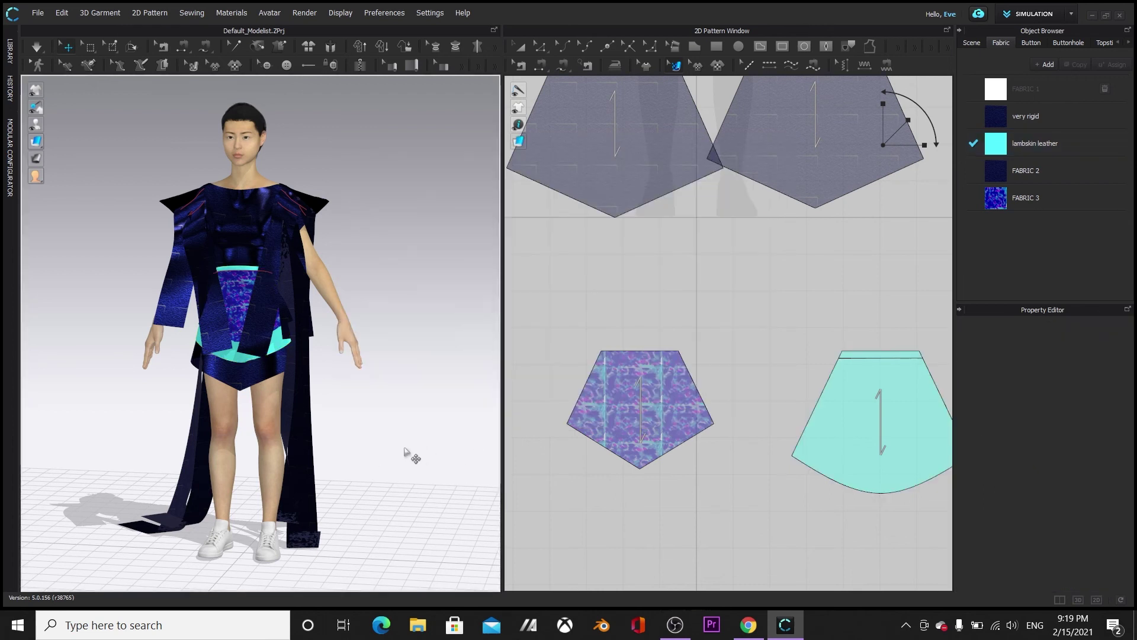
pyautogui.scroll(3, 414, 495)
pyautogui.moveTo(402, 529)
pyautogui.mouseDown(button='right')
pyautogui.moveTo(382, 478)
pyautogui.moveTo(409, 524)
pyautogui.mouseUp(button='right')
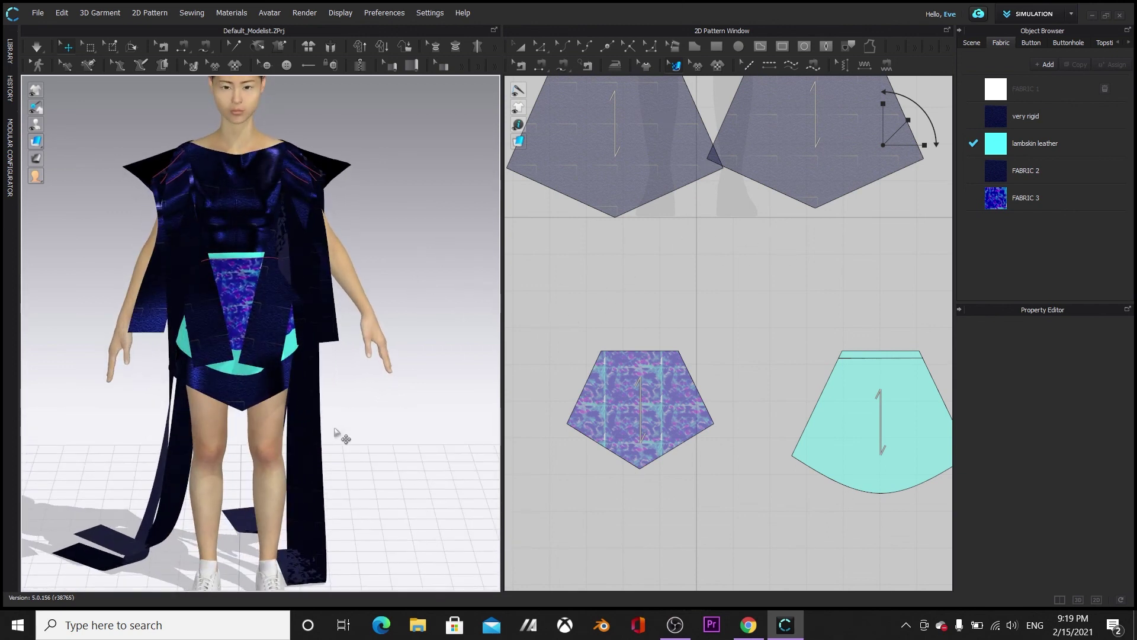
pyautogui.scroll(-2, 431, 430)
# Try the Violet 1, Green 1 and several magenta palette colours on the lambskin leather fabric
pyautogui.click(1034, 143)
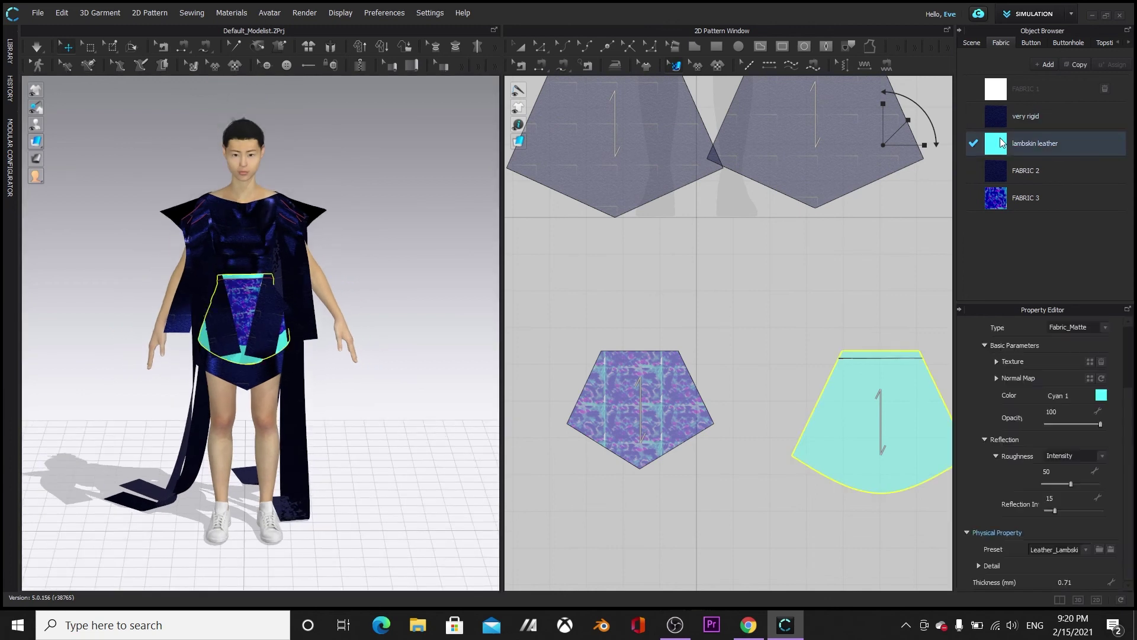
pyautogui.click(1102, 396)
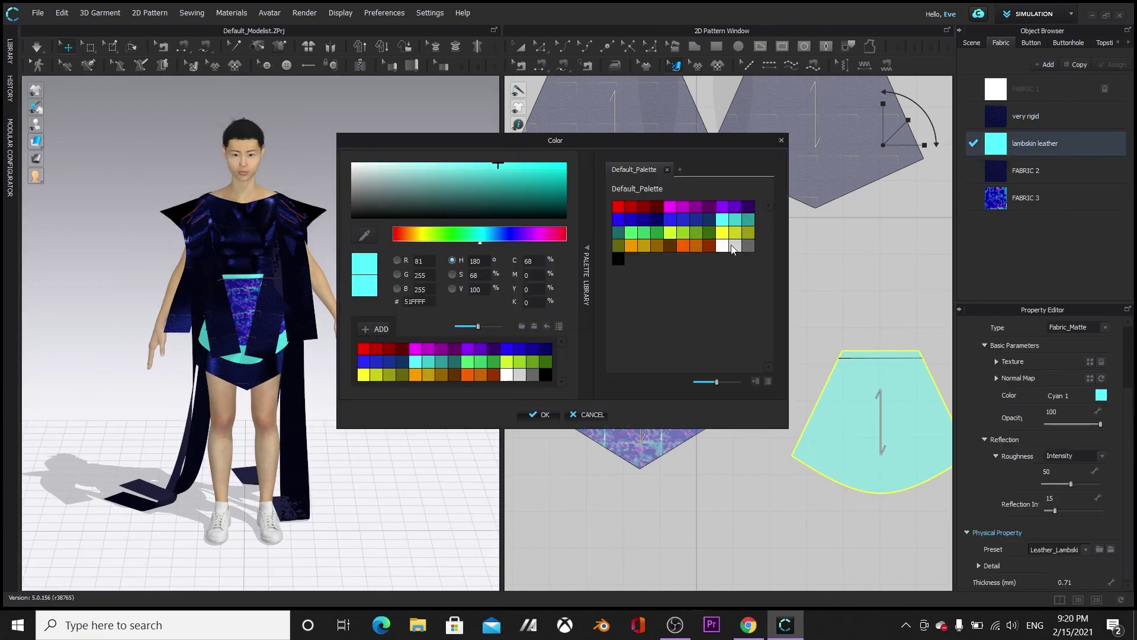
pyautogui.click(442, 364)
pyautogui.click(466, 352)
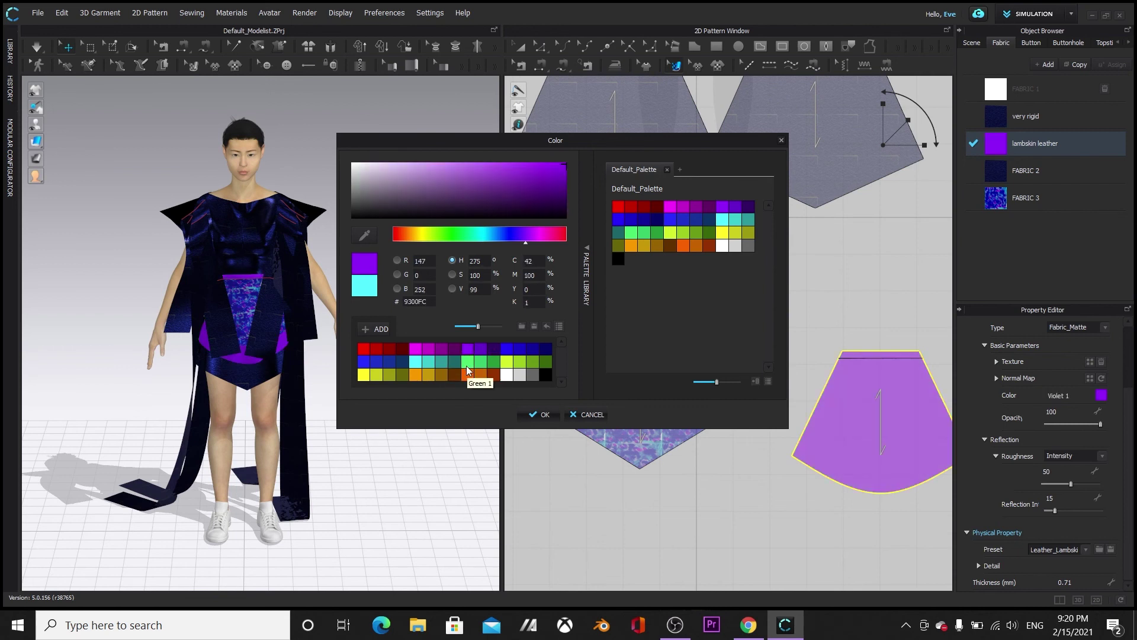
pyautogui.click(467, 365)
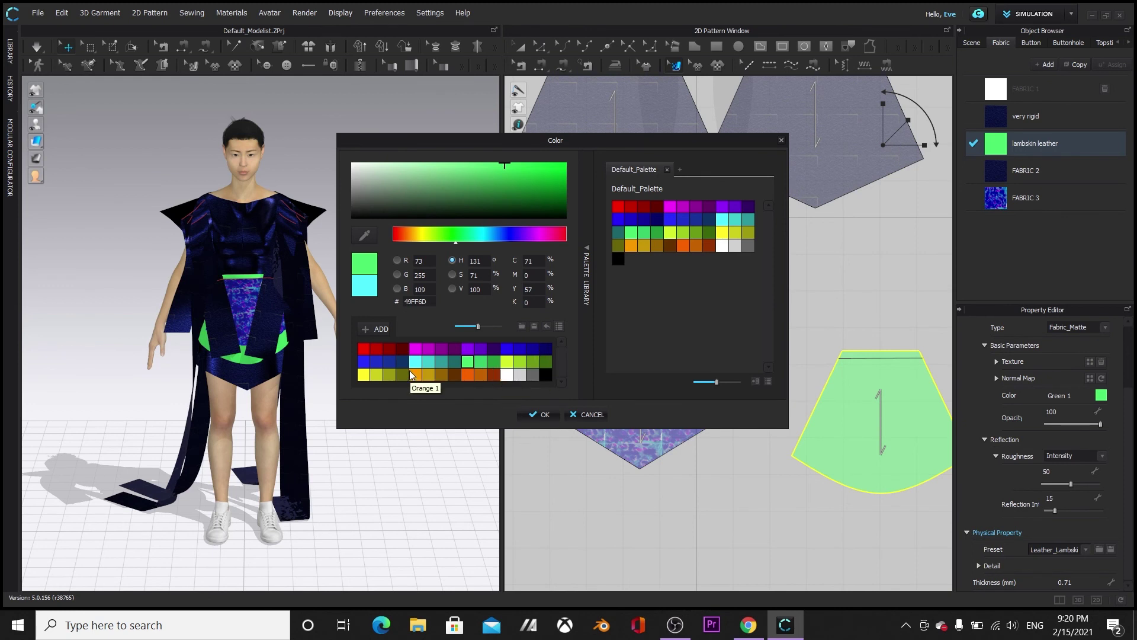
pyautogui.click(419, 349)
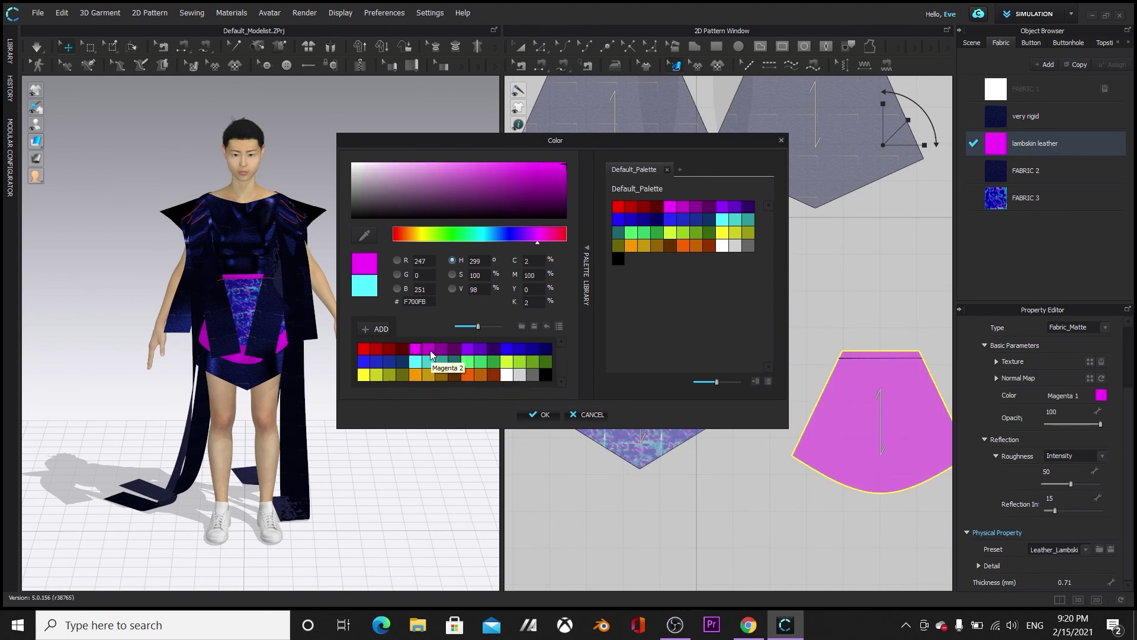
pyautogui.click(427, 353)
pyautogui.click(447, 350)
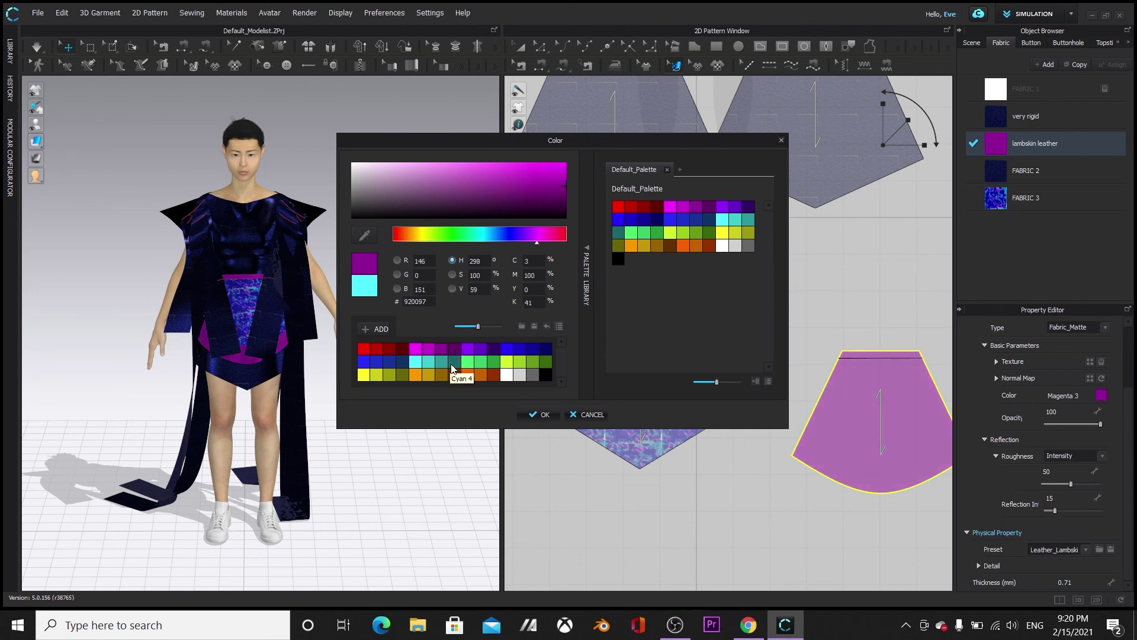
# Set the lambskin leather fabric's colour to Violet 1 from the palette
pyautogui.click(466, 351)
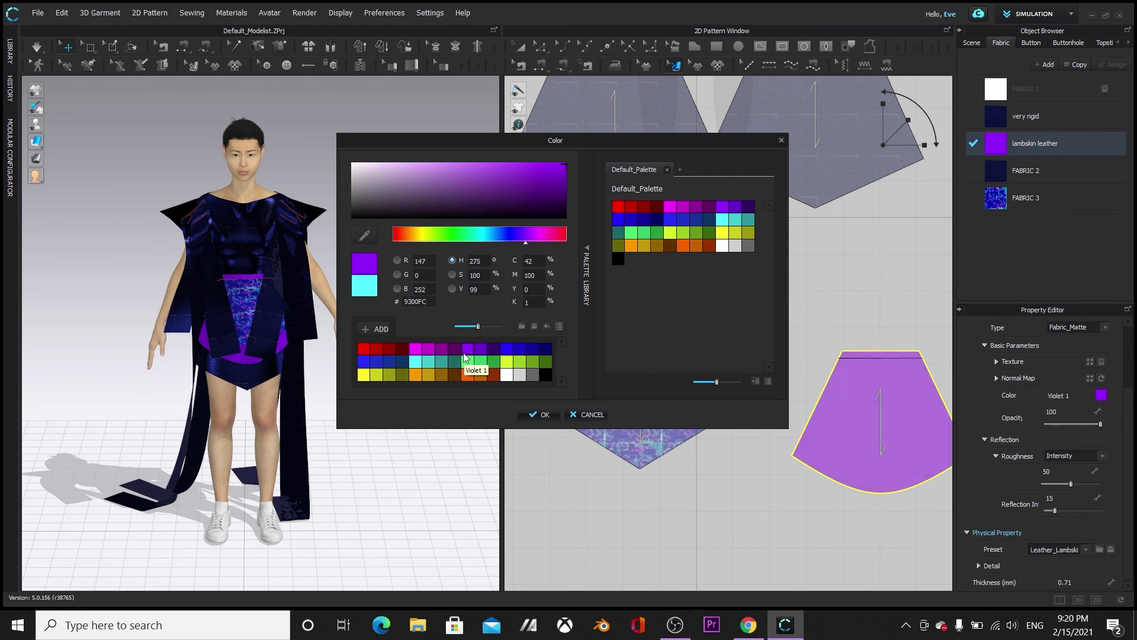
pyautogui.click(540, 414)
pyautogui.click(447, 474)
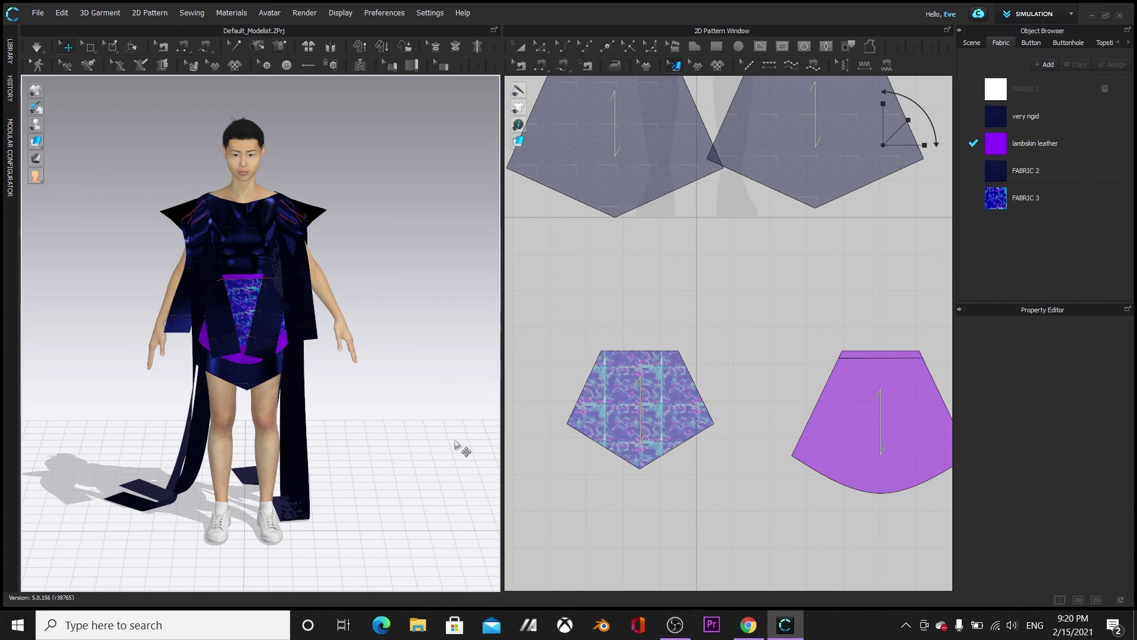
# Replace FABRIC 3's clouds texture with the ACQUAMARINE MOTIFS image from the ILLUSTRATIONS folder
pyautogui.click(997, 201)
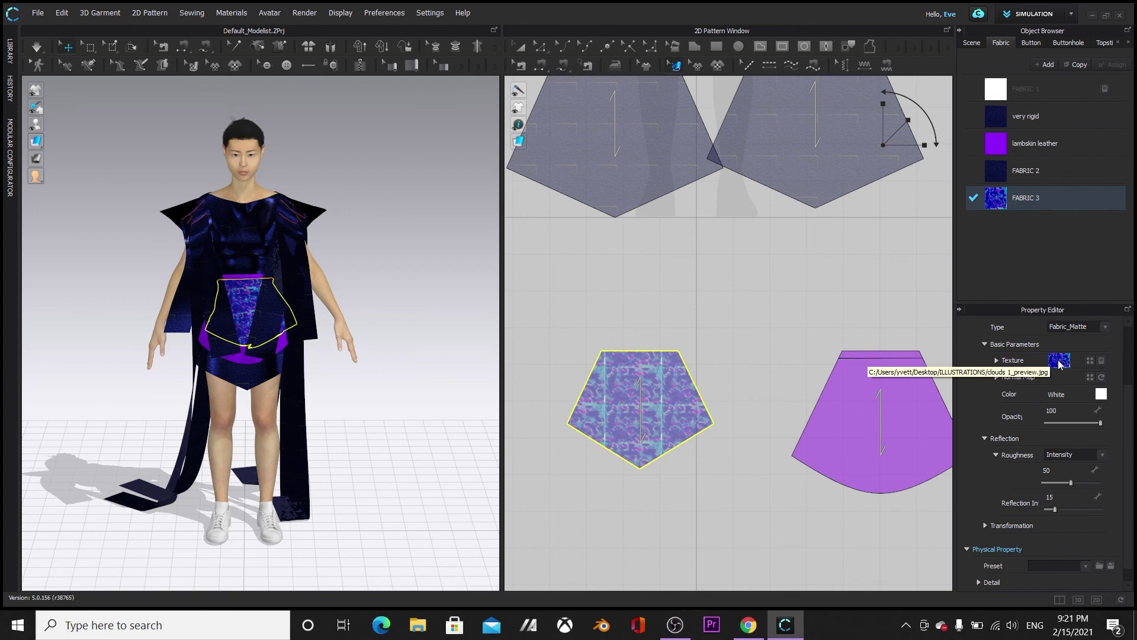
pyautogui.click(1091, 361)
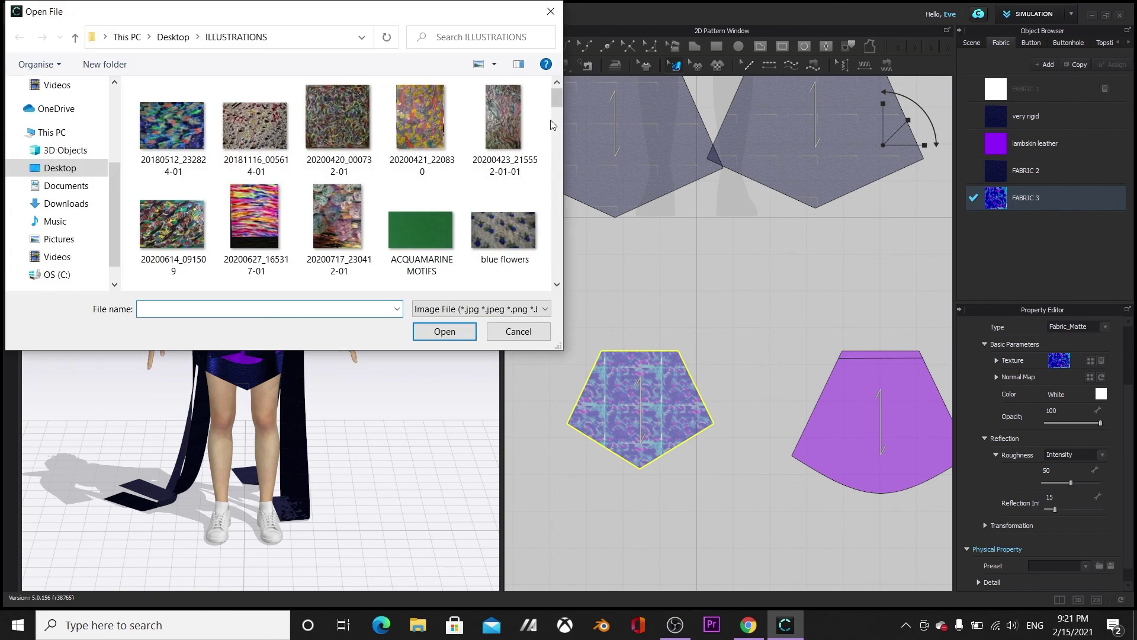
pyautogui.click(439, 233)
pyautogui.click(444, 331)
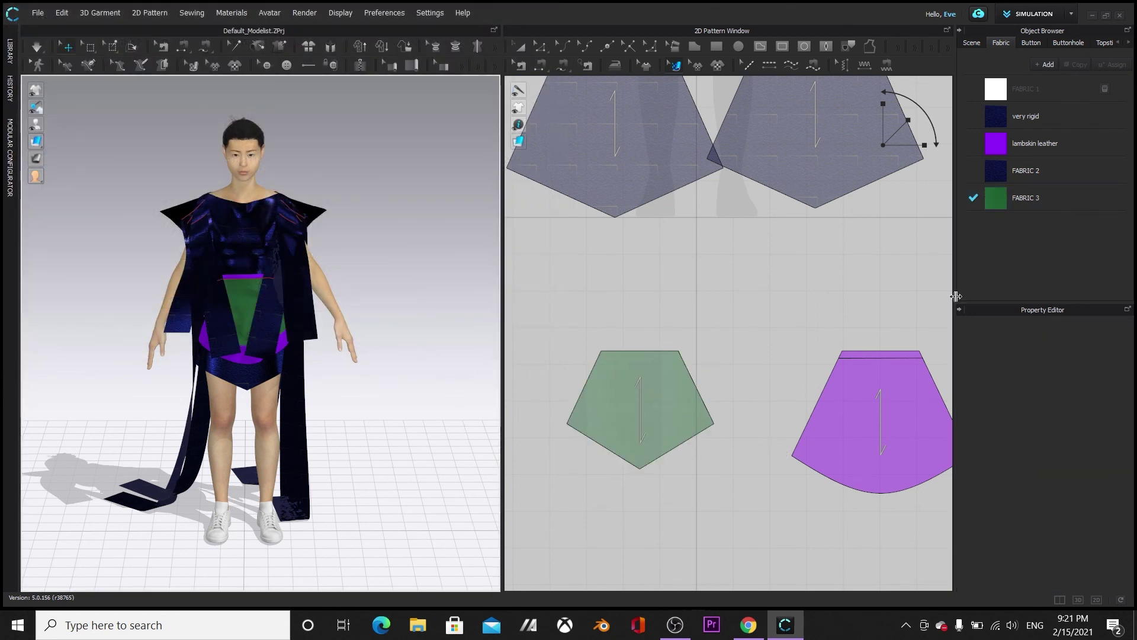
# Replace FABRIC 3's green texture with the DSC05004 image from the ILLUSTRATIONS folder
pyautogui.click(1091, 360)
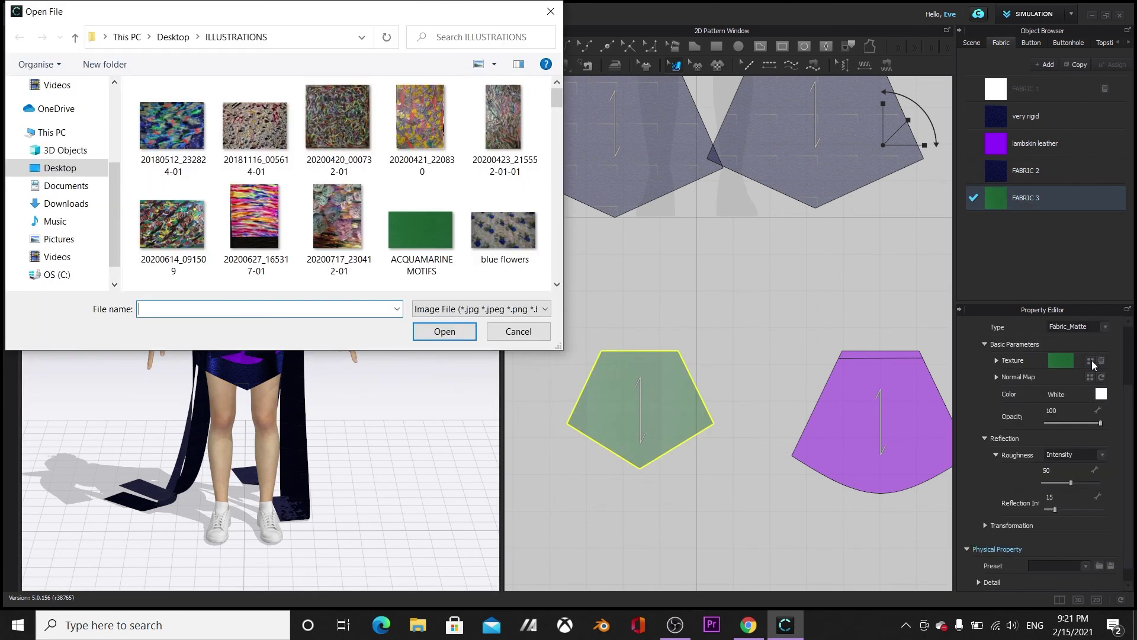
pyautogui.scroll(-10, 382, 211)
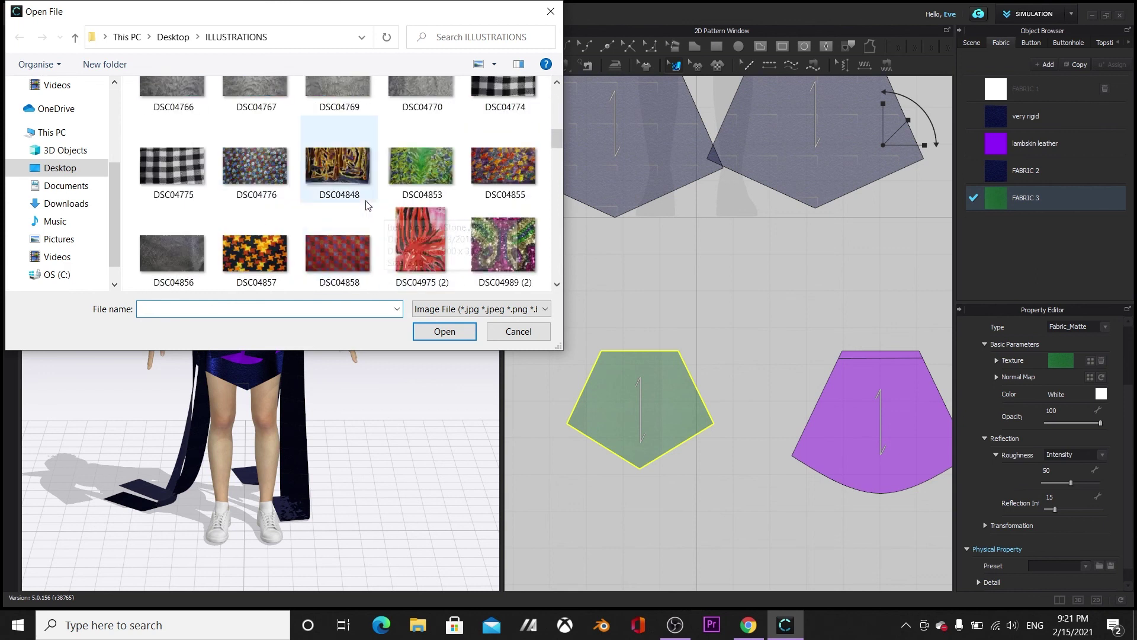
pyautogui.click(255, 190)
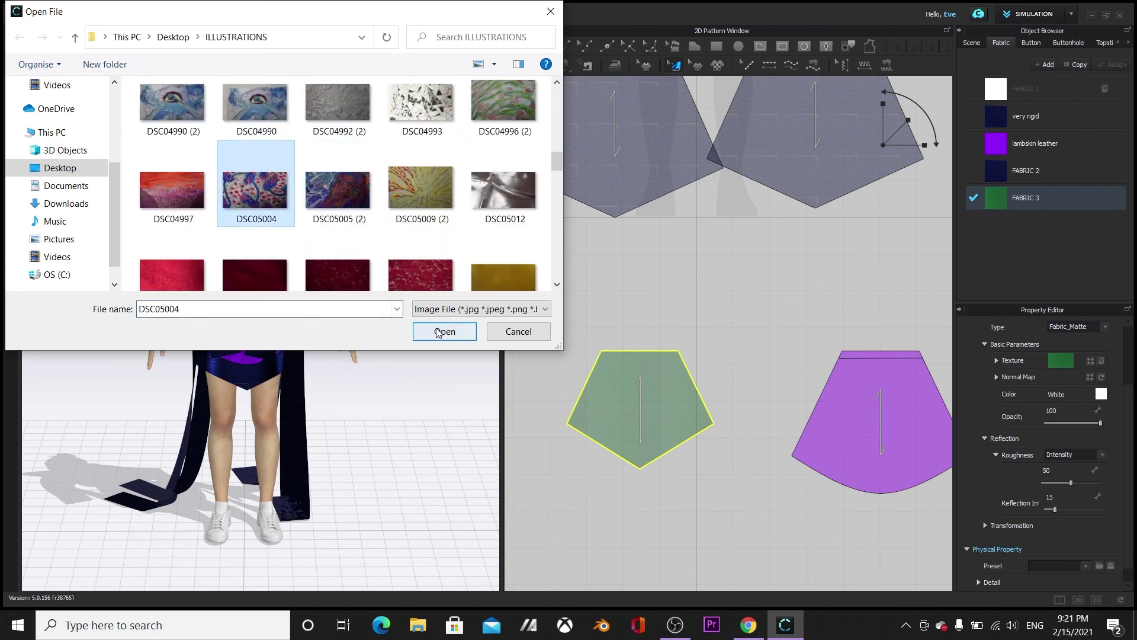
pyautogui.click(441, 330)
pyautogui.click(437, 336)
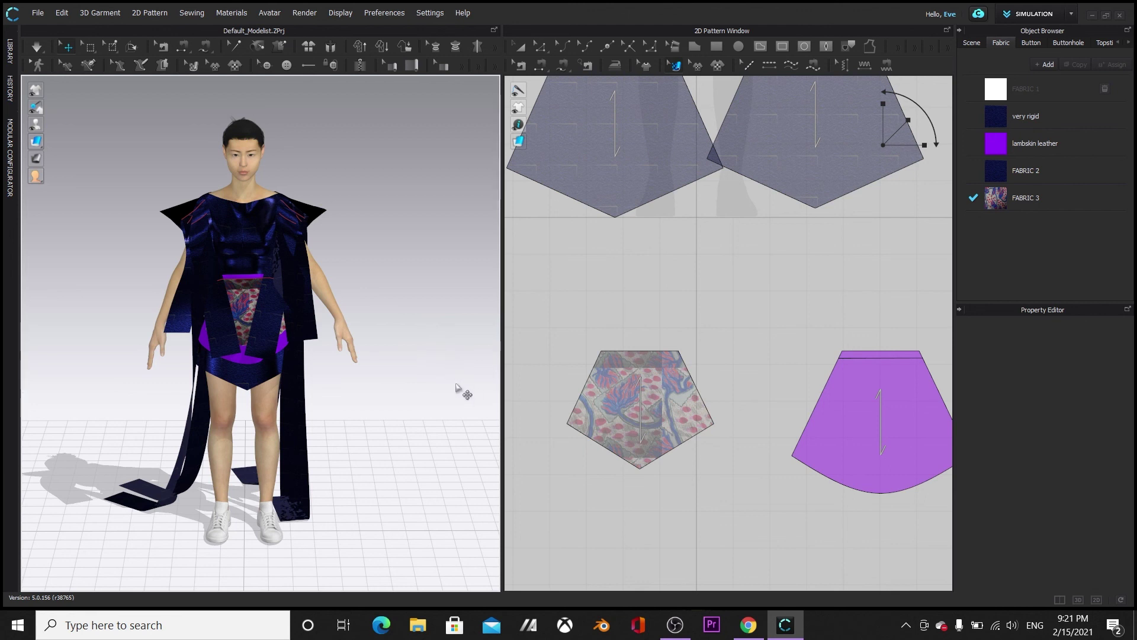
# Shift the floral texture slightly upward on the small pentagonal front skirt piece with the Edit Texture tool
pyautogui.click(626, 393)
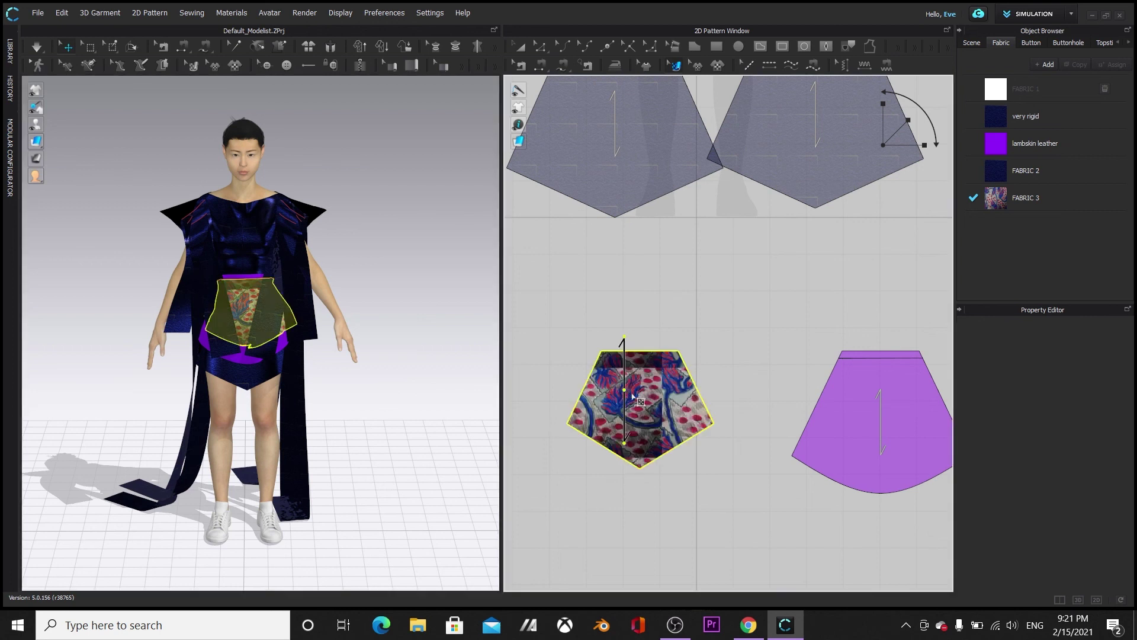
pyautogui.click(513, 307)
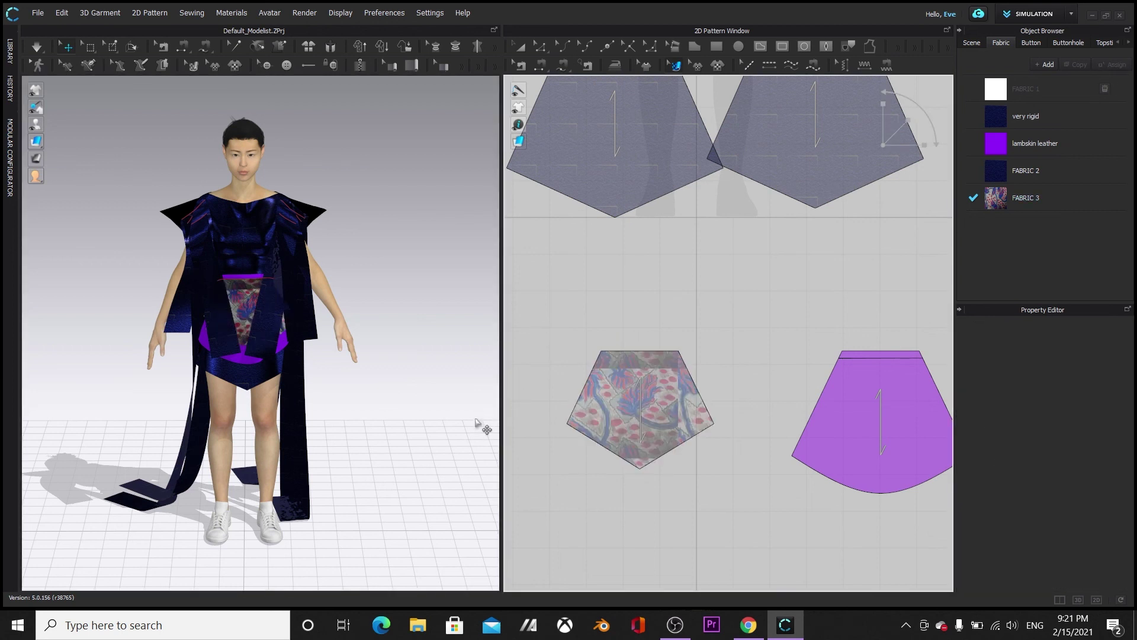
pyautogui.scroll(5, 457, 465)
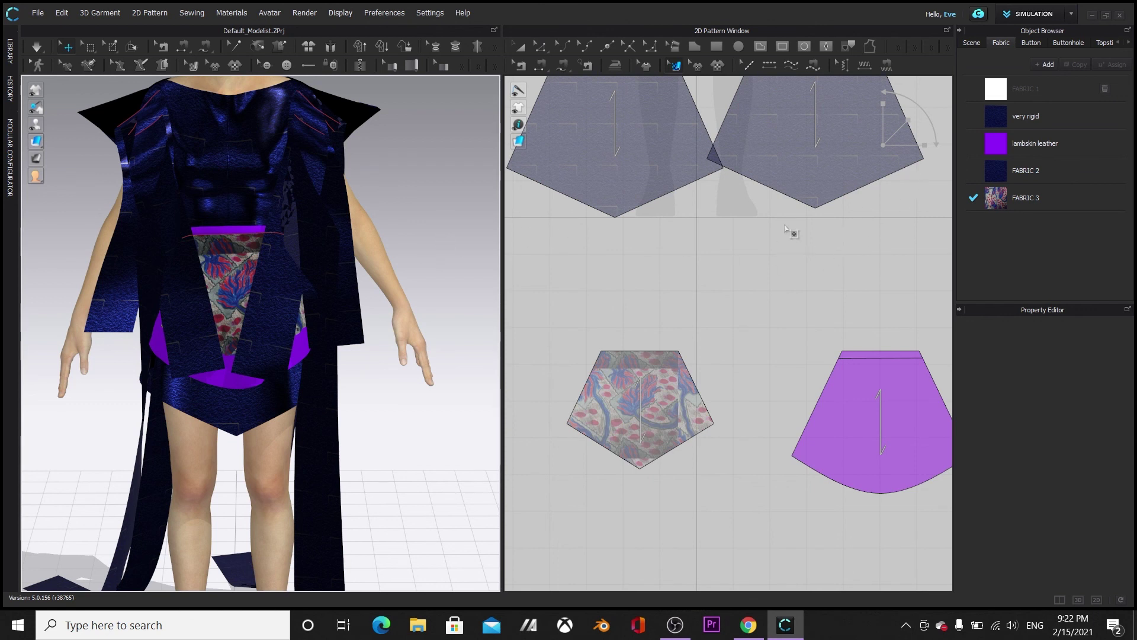
pyautogui.click(636, 411)
pyautogui.moveTo(635, 408)
pyautogui.mouseDown()
pyautogui.moveTo(618, 416)
pyautogui.moveTo(618, 402)
pyautogui.mouseUp()
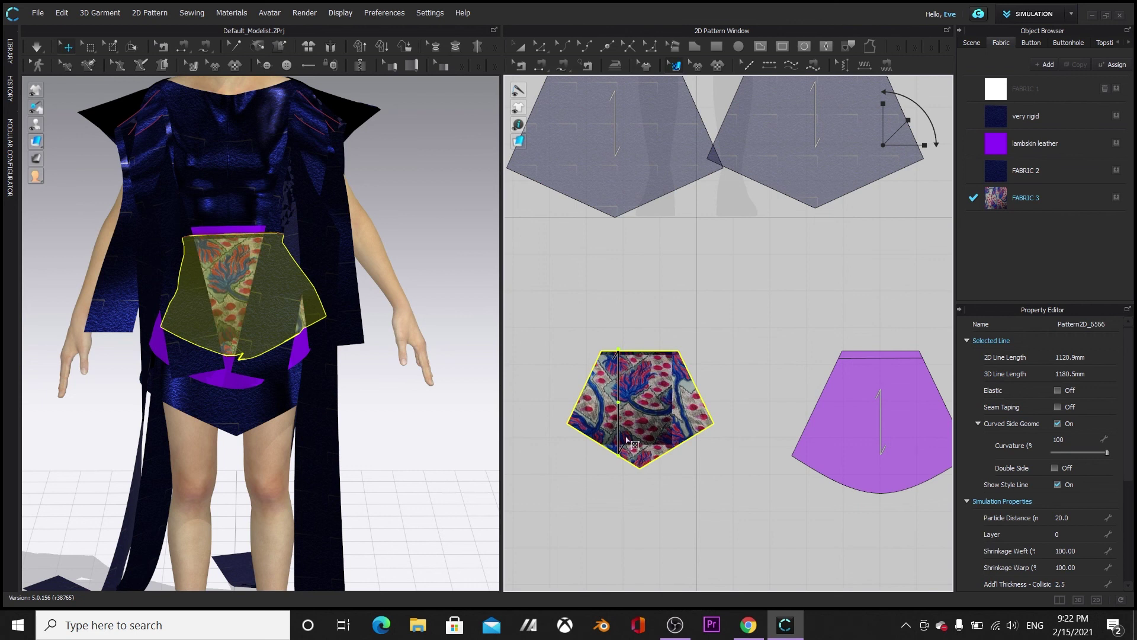
pyautogui.click(540, 308)
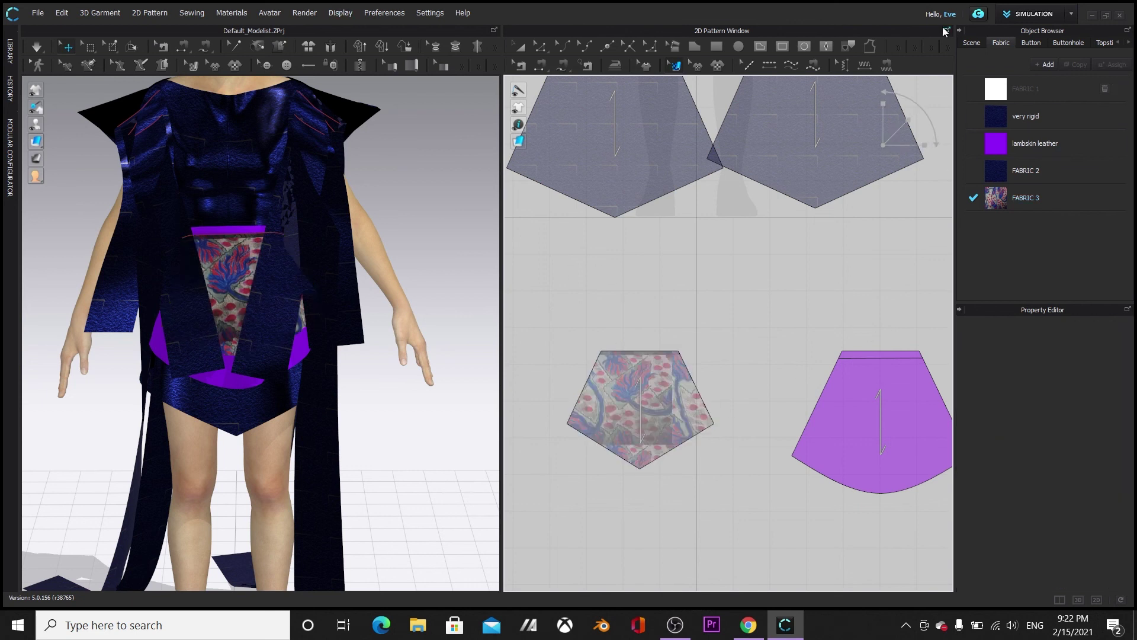
# Enlarge the 3D view of the garment and examine the outfit on the avatar from the back and front
pyautogui.scroll(-2, 688, 540)
pyautogui.scroll(-3, 414, 436)
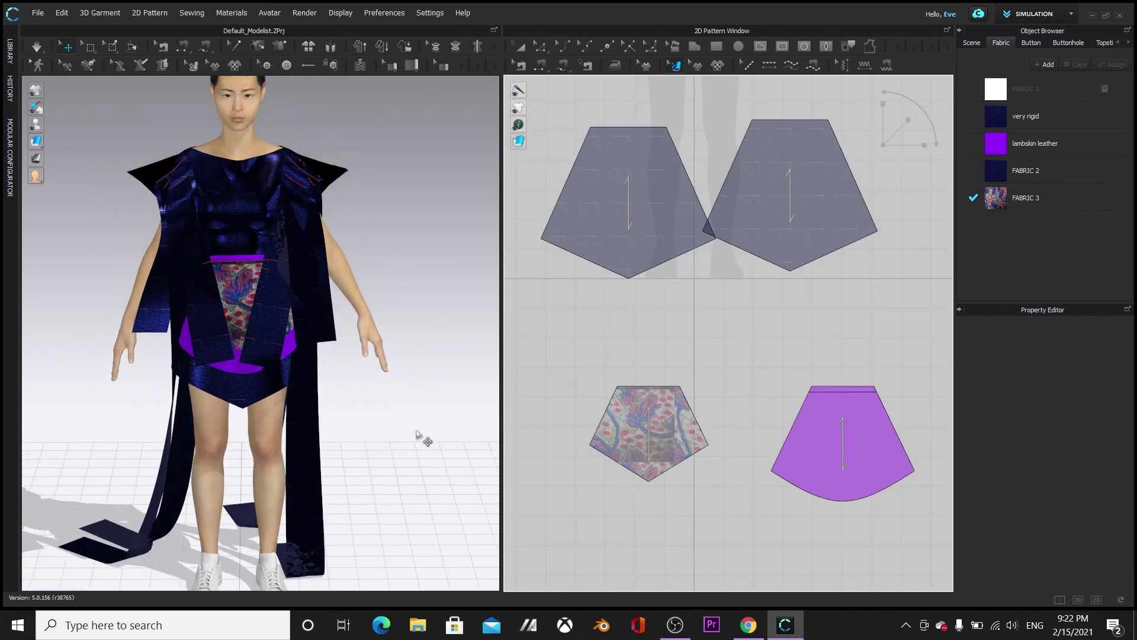
pyautogui.moveTo(500, 259); pyautogui.dragTo(853, 260)
pyautogui.moveTo(676, 430); pyautogui.dragTo(489, 536, button='right')
pyautogui.scroll(5, 675, 470)
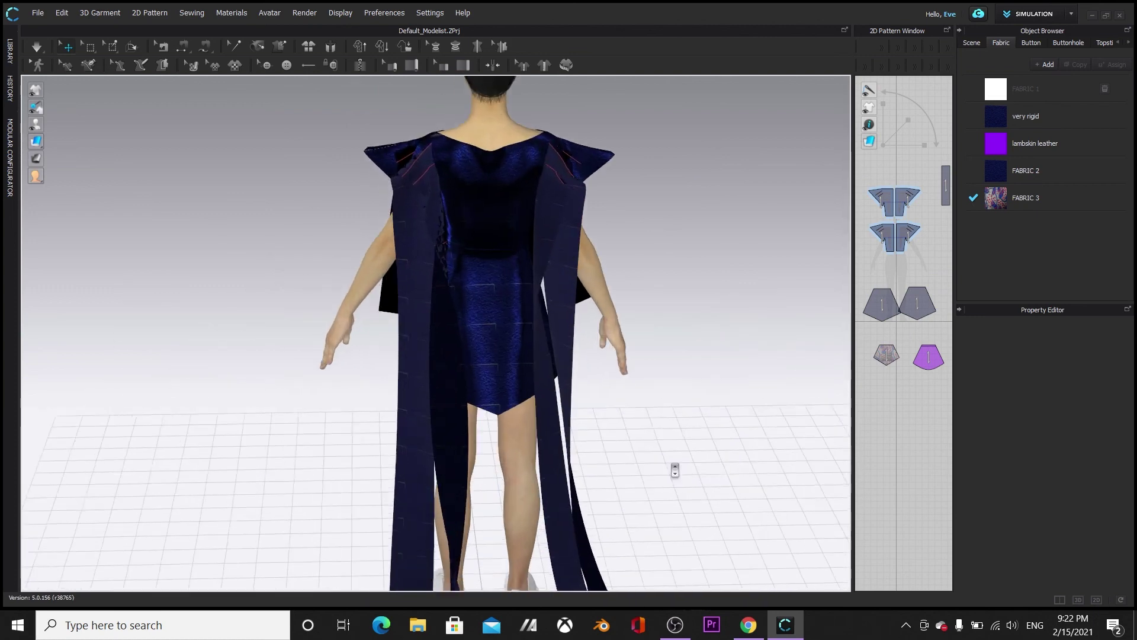
pyautogui.moveTo(305, 460); pyautogui.dragTo(643, 484, button='right')
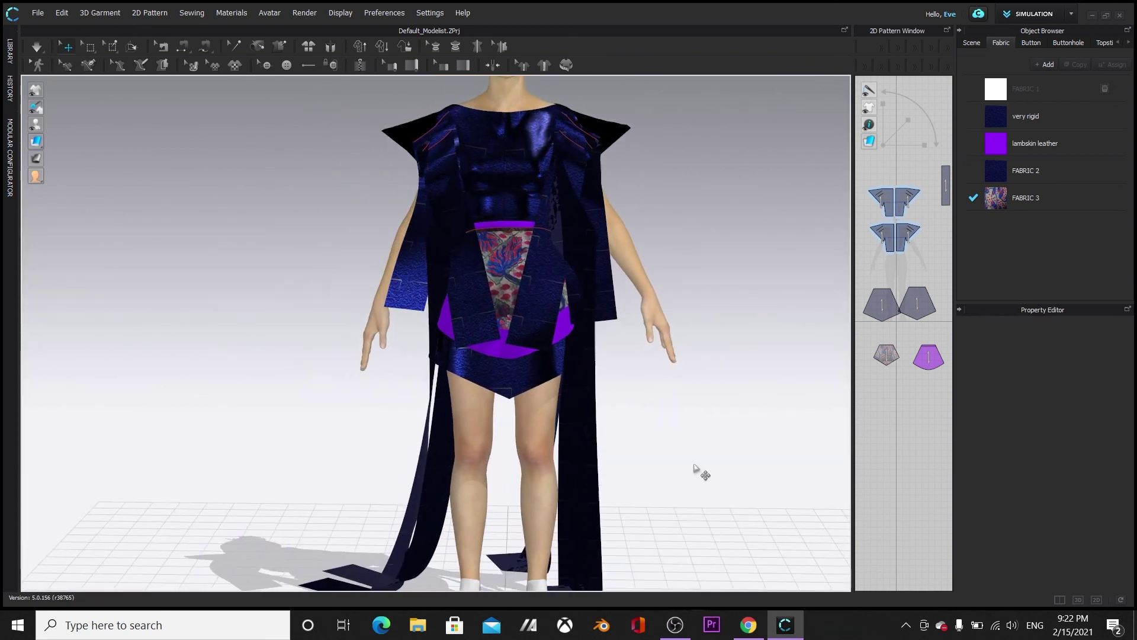